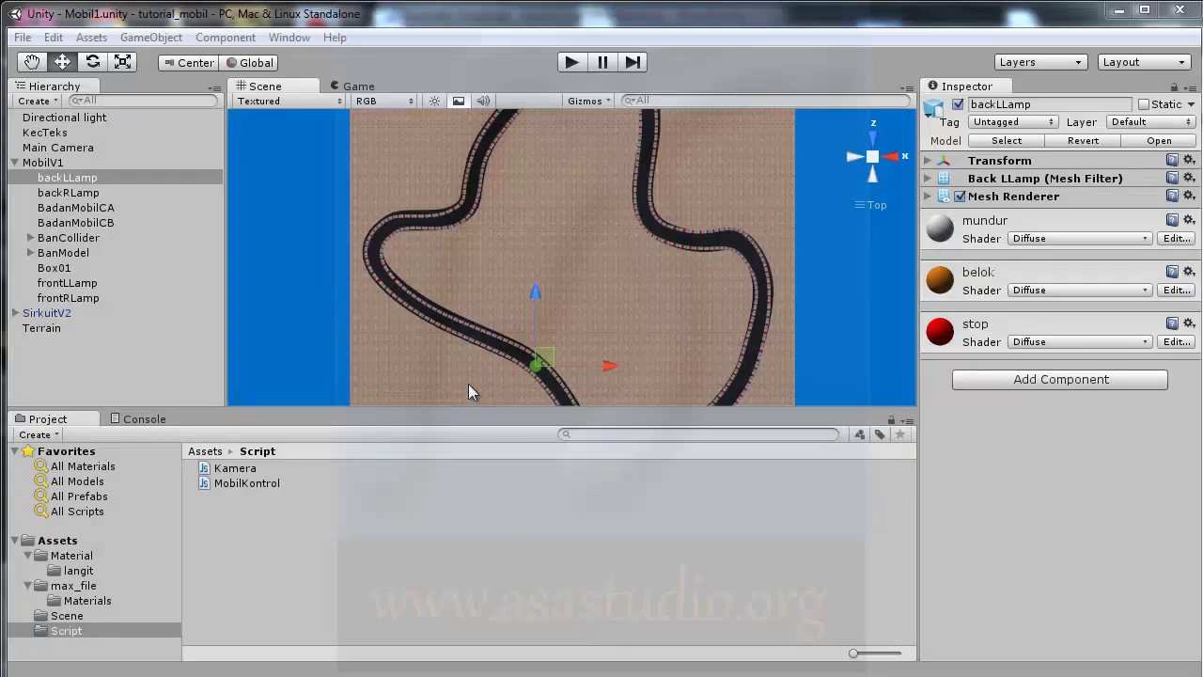
Step: Frame MobilV1 in a Right view and zoom in until the car fills the Scene view
double_click(40, 164)
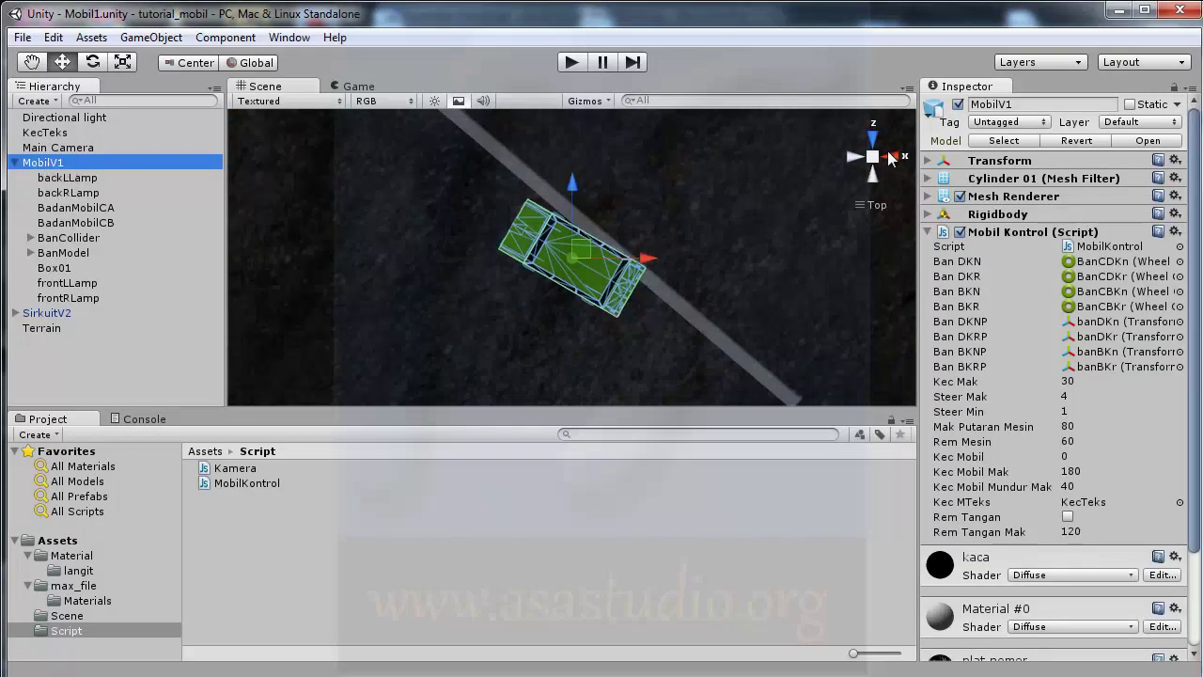
left_click(893, 157)
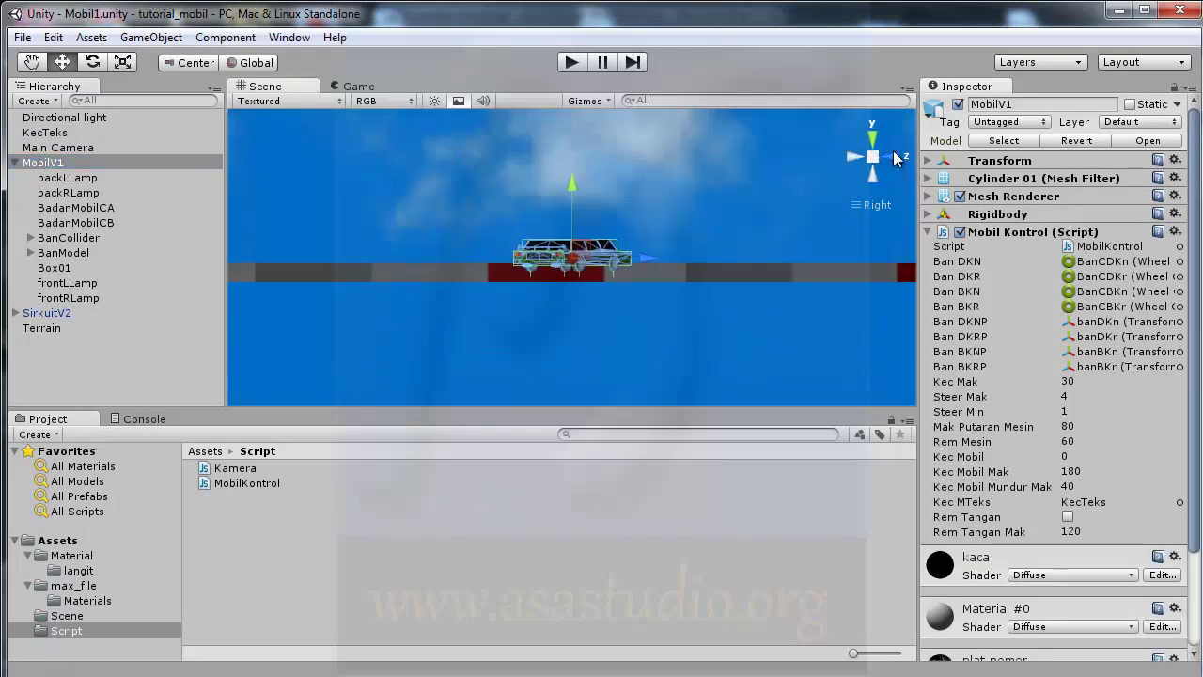
scroll(588, 257, "up", 3)
scroll(606, 257, "up", 3)
scroll(606, 257, "up", 2)
scroll(607, 264, "up", 1)
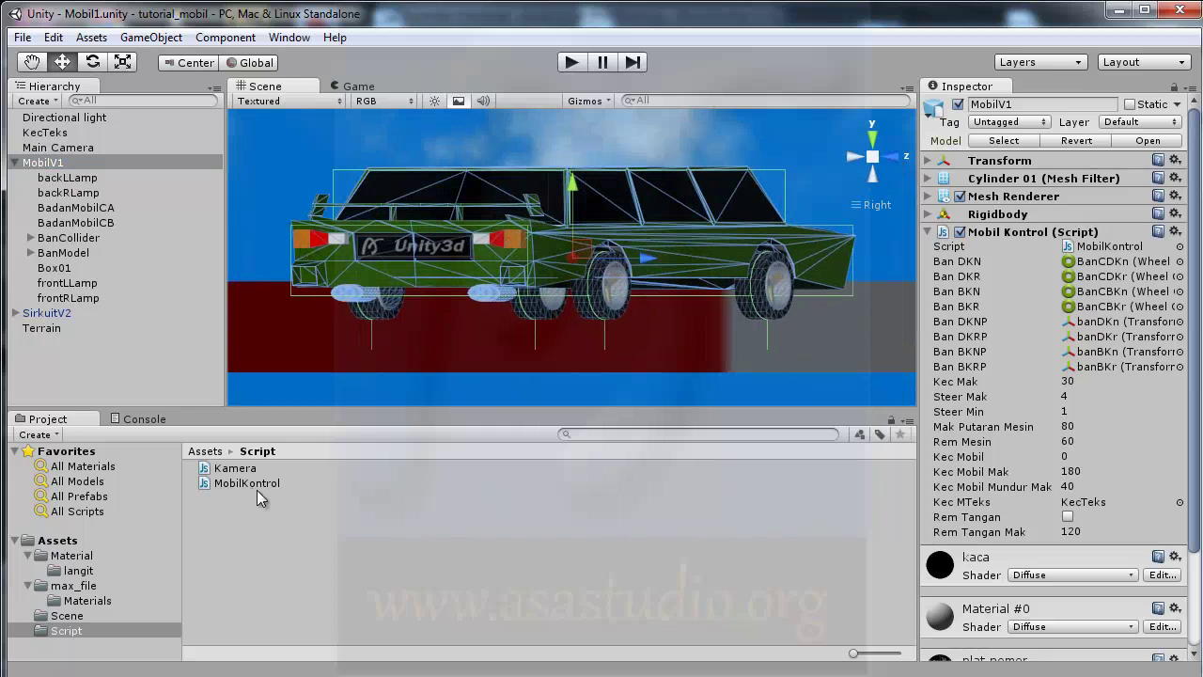
Step: Open Assets > max_file > Materials and select the mundur material
left_click(71, 605)
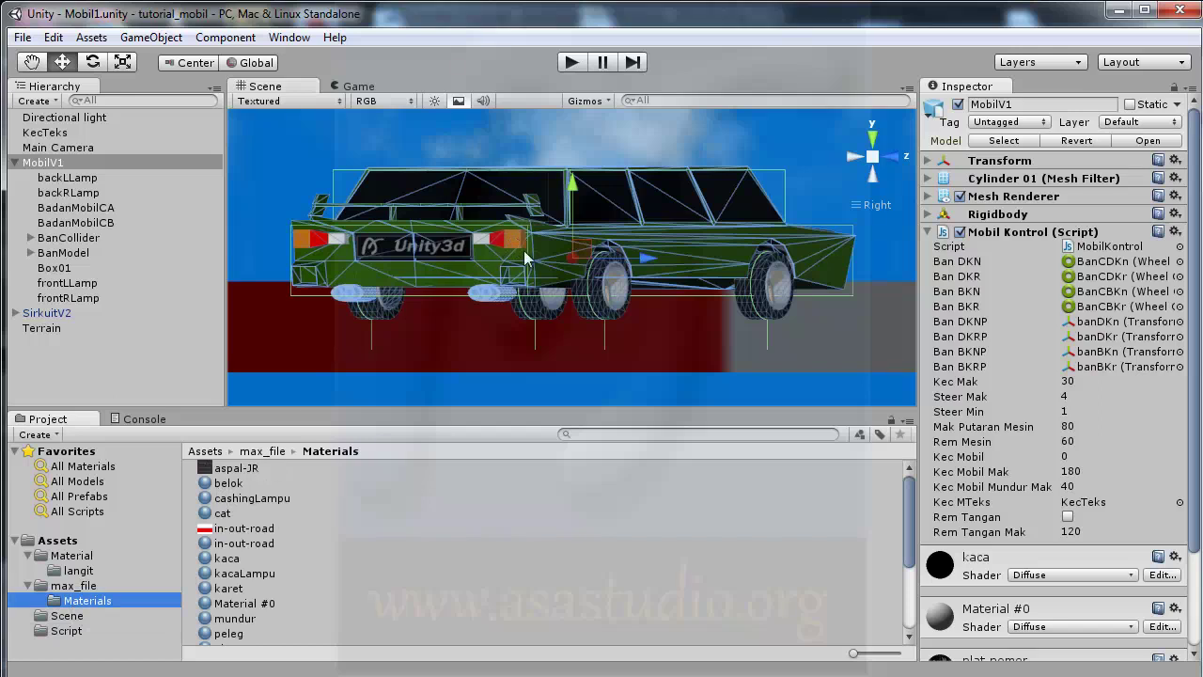
left_click(336, 545)
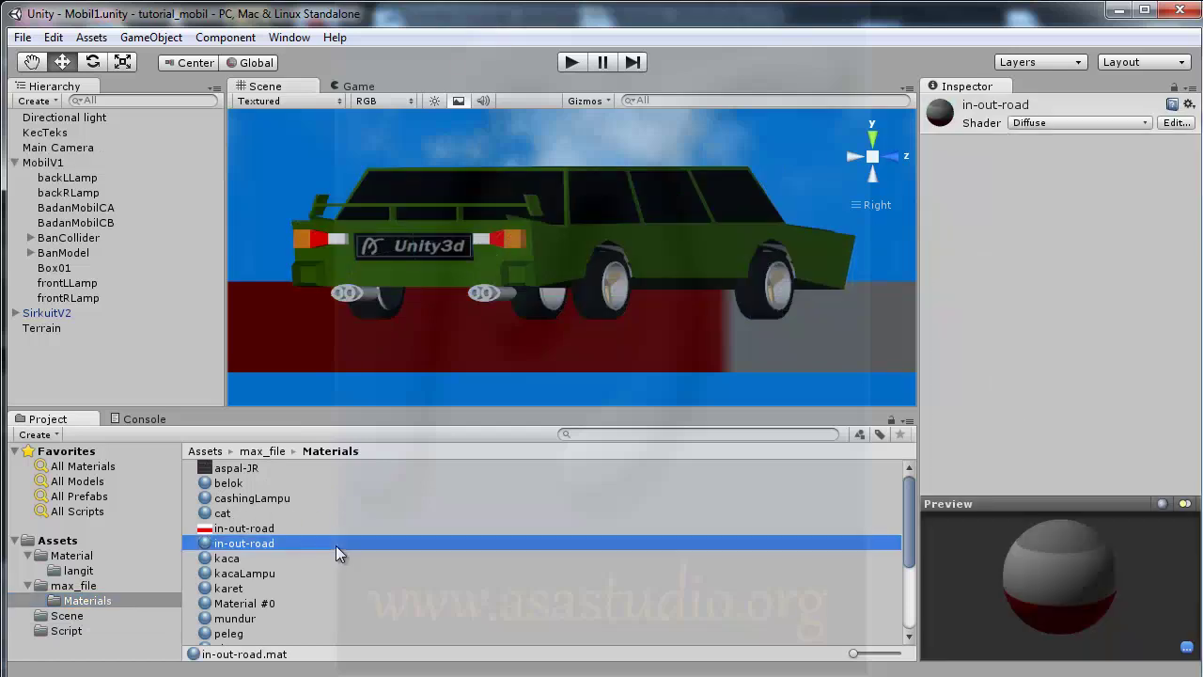
scroll(336, 545, "down", 3)
scroll(335, 545, "down", 1)
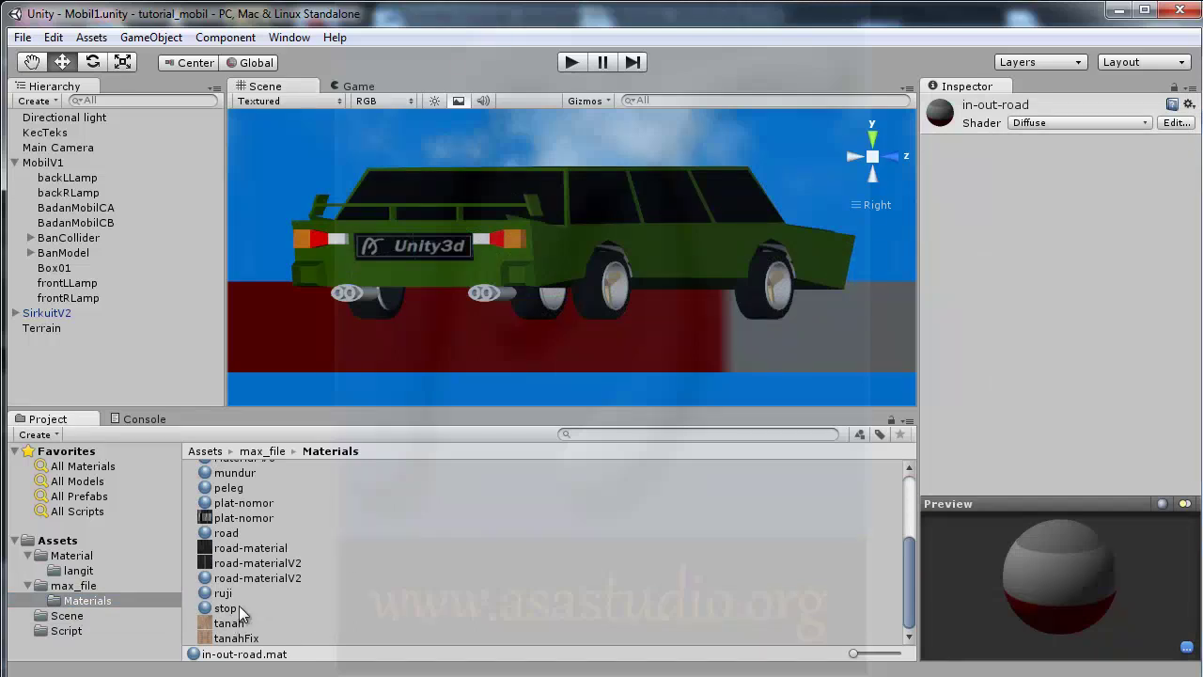
left_click(230, 476)
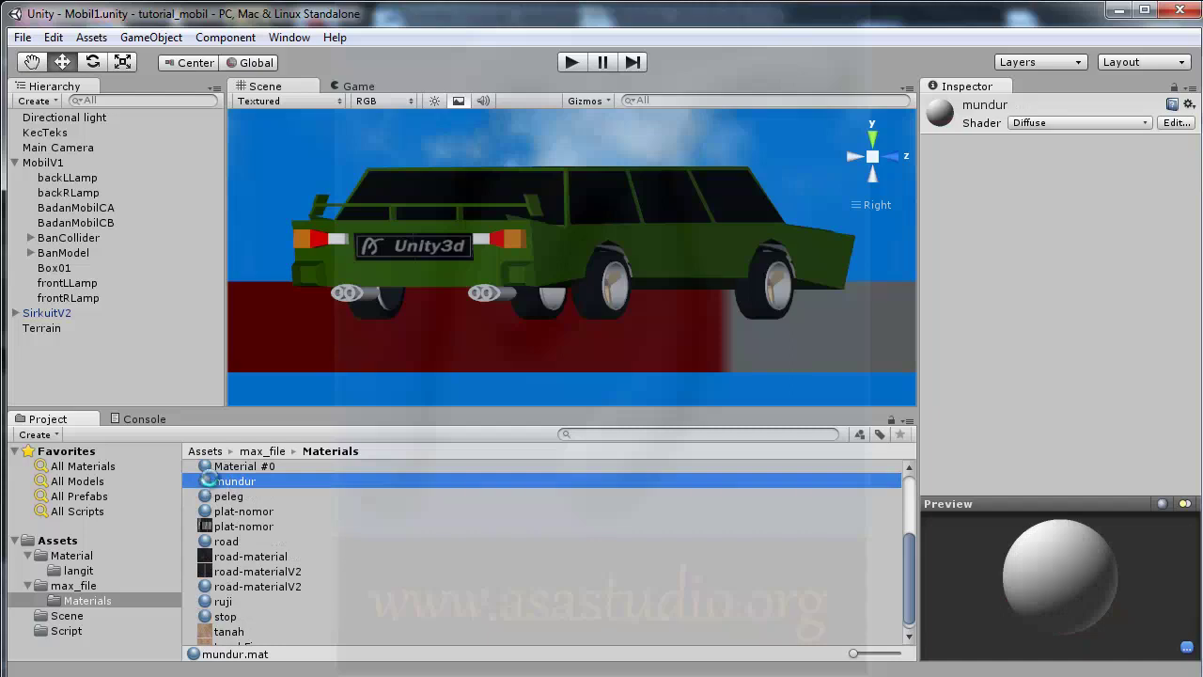
Step: Duplicate mundur and rename the 'mundur 1' copy to 'mundurH'
key("ctrl+d")
left_click(256, 550)
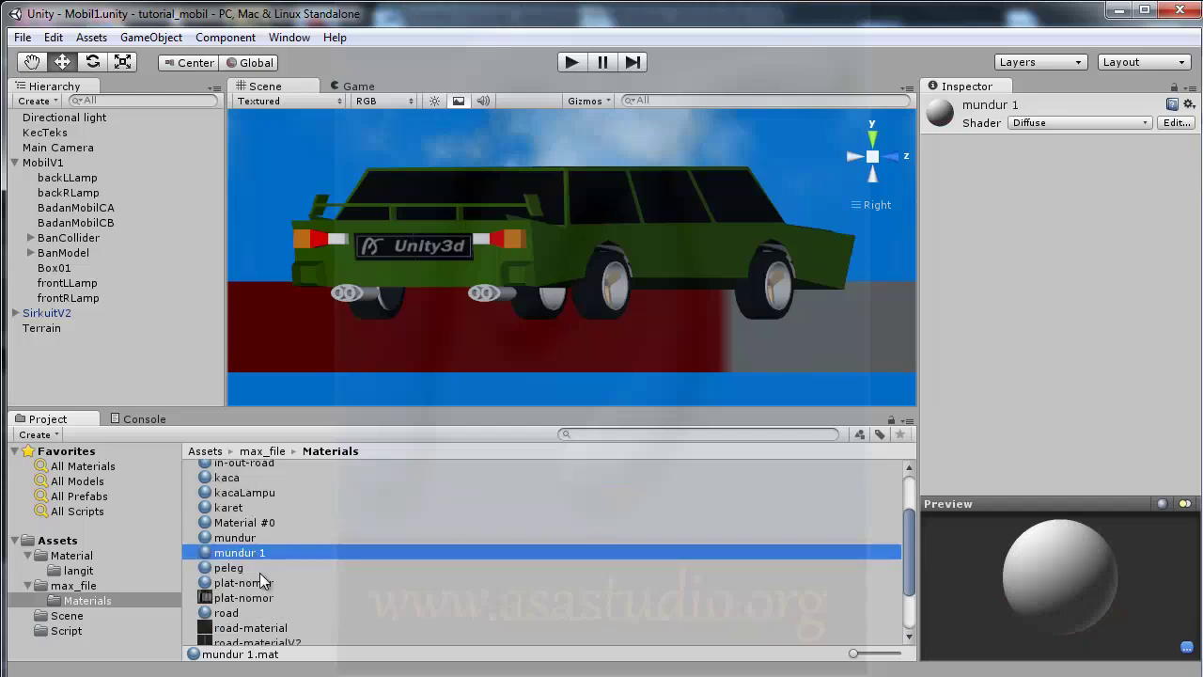
left_click(272, 553)
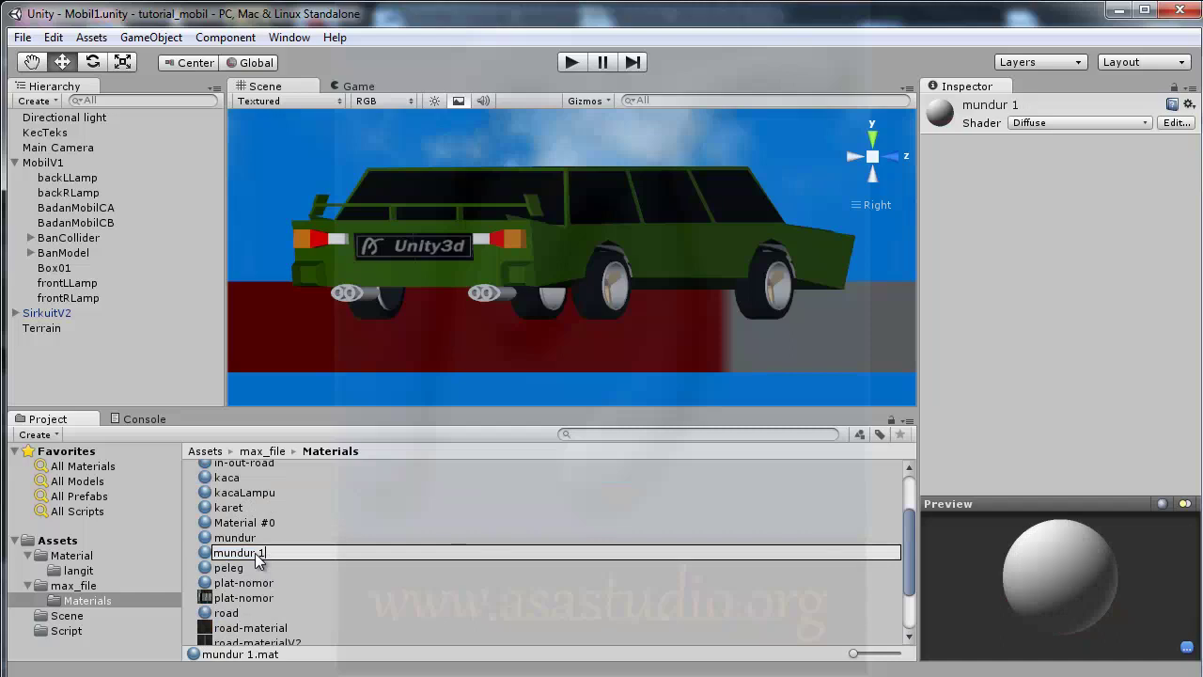
key("shift+Left")
type("H")
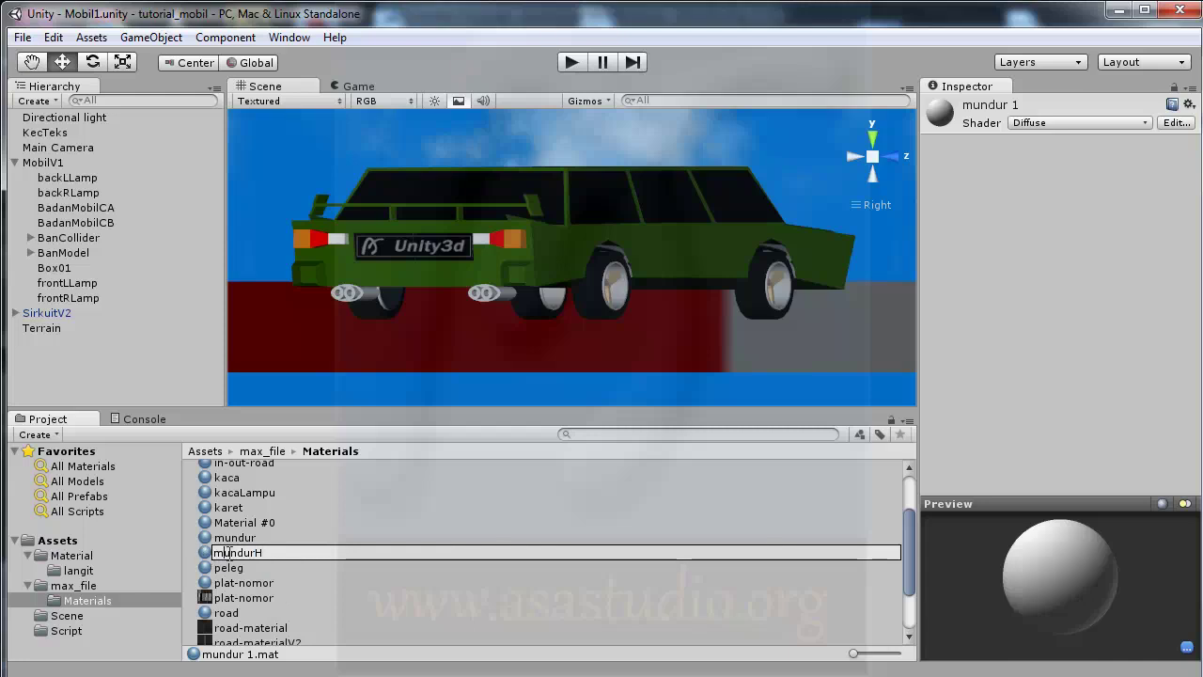
key("Return")
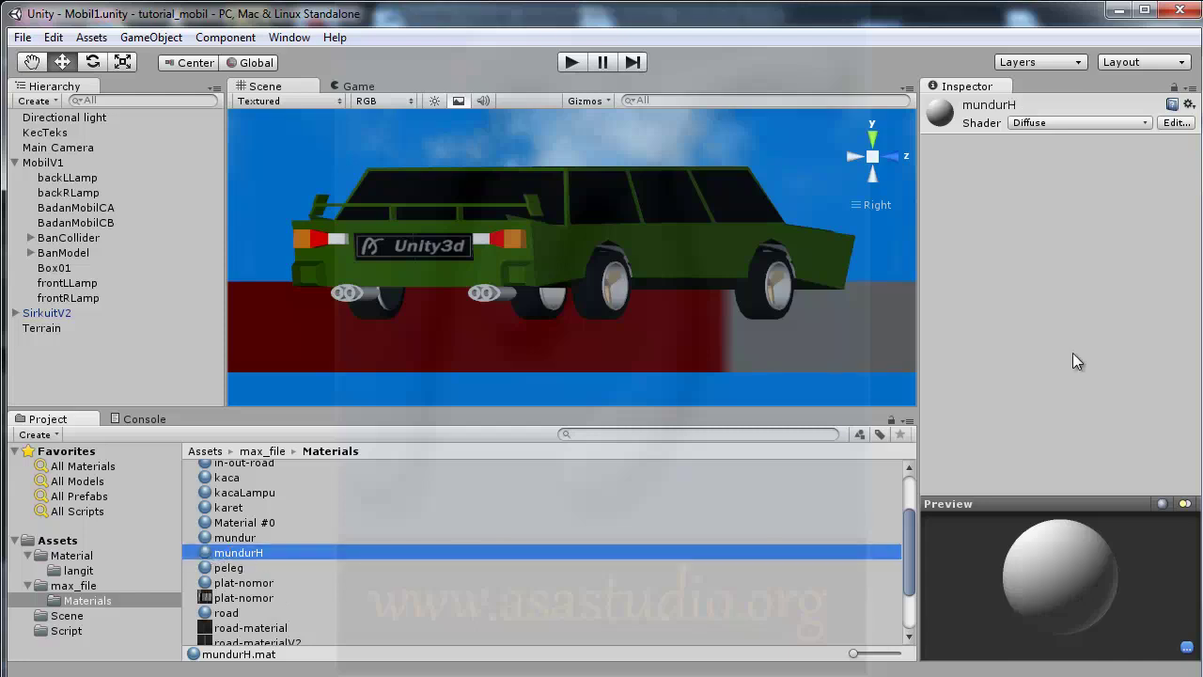
left_click(1029, 106)
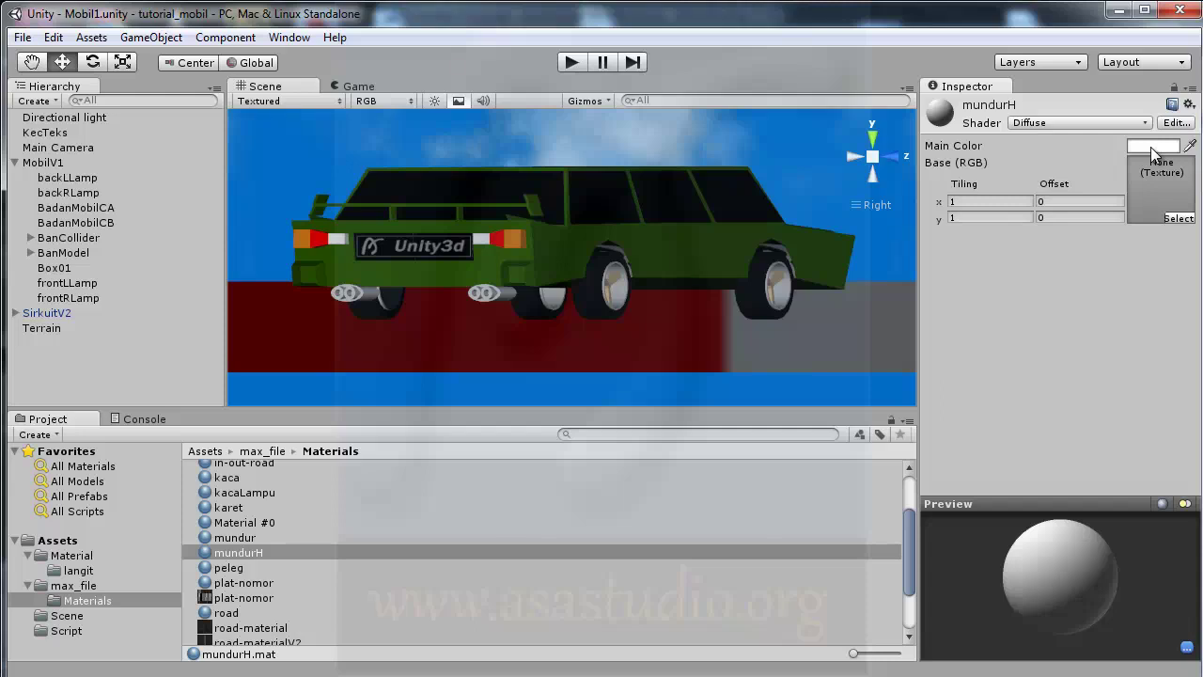
Step: Switch mundurH to Parallax Specular with minimum shininess and a white specular colour
left_click(1094, 121)
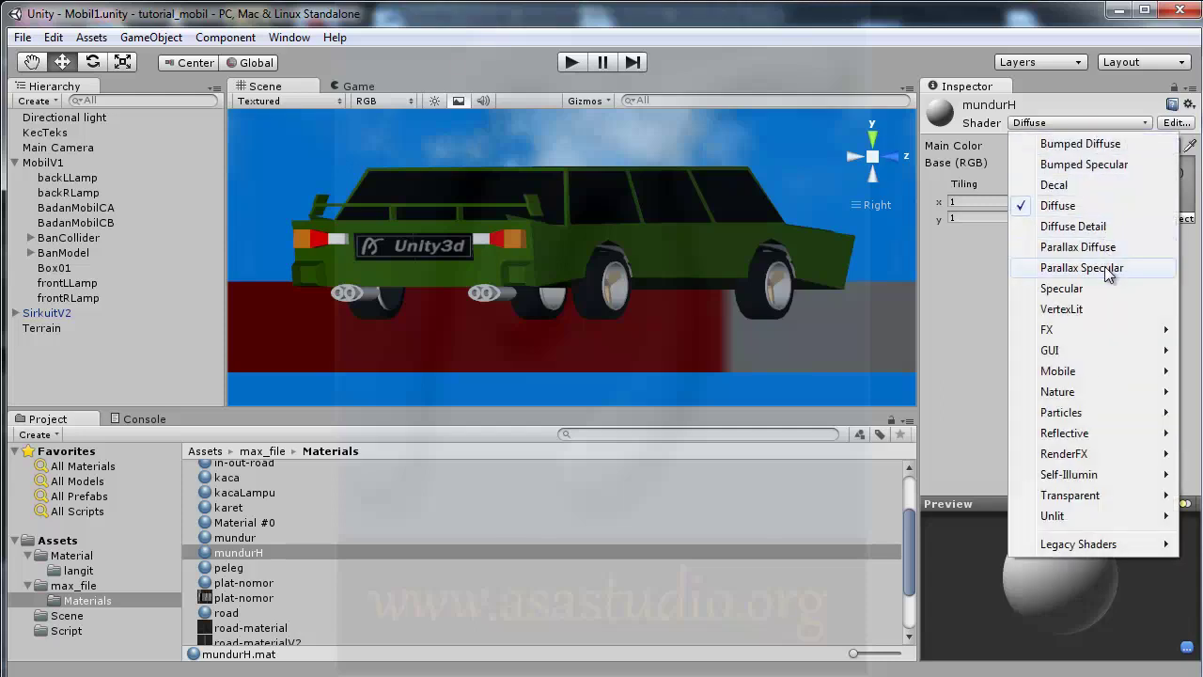
left_click(1133, 268)
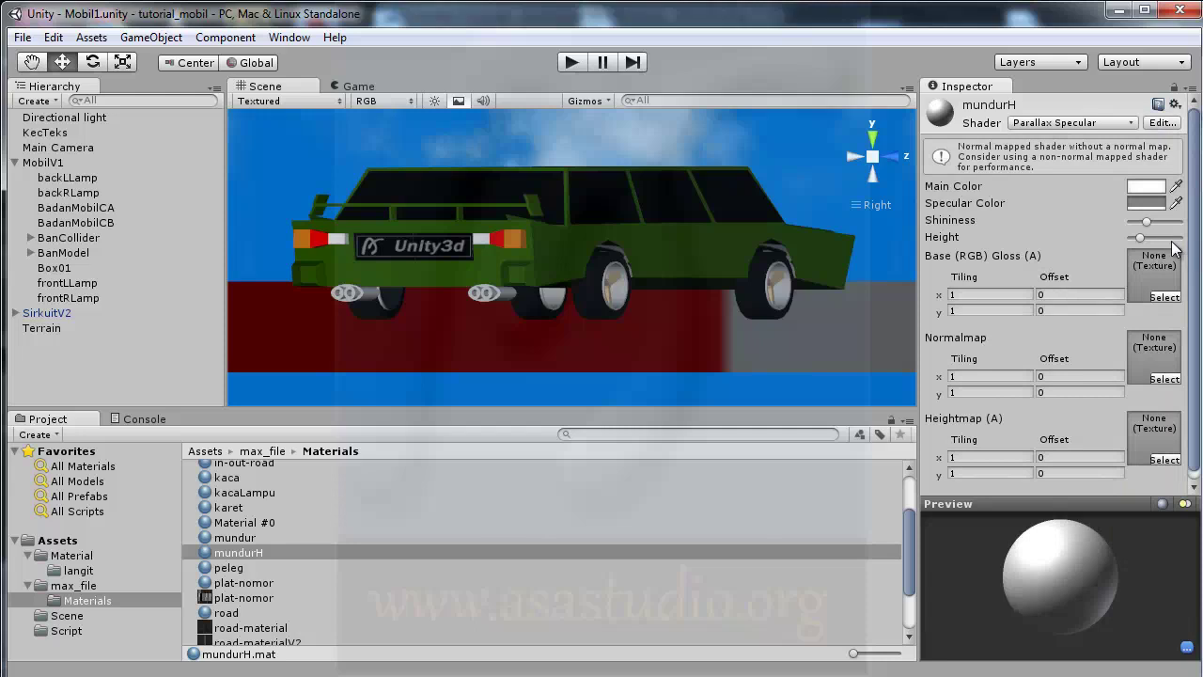
mouse_move(1147, 222)
left_mouse_down()
mouse_move(1130, 222)
mouse_move(1163, 237)
mouse_move(1134, 244)
left_mouse_up()
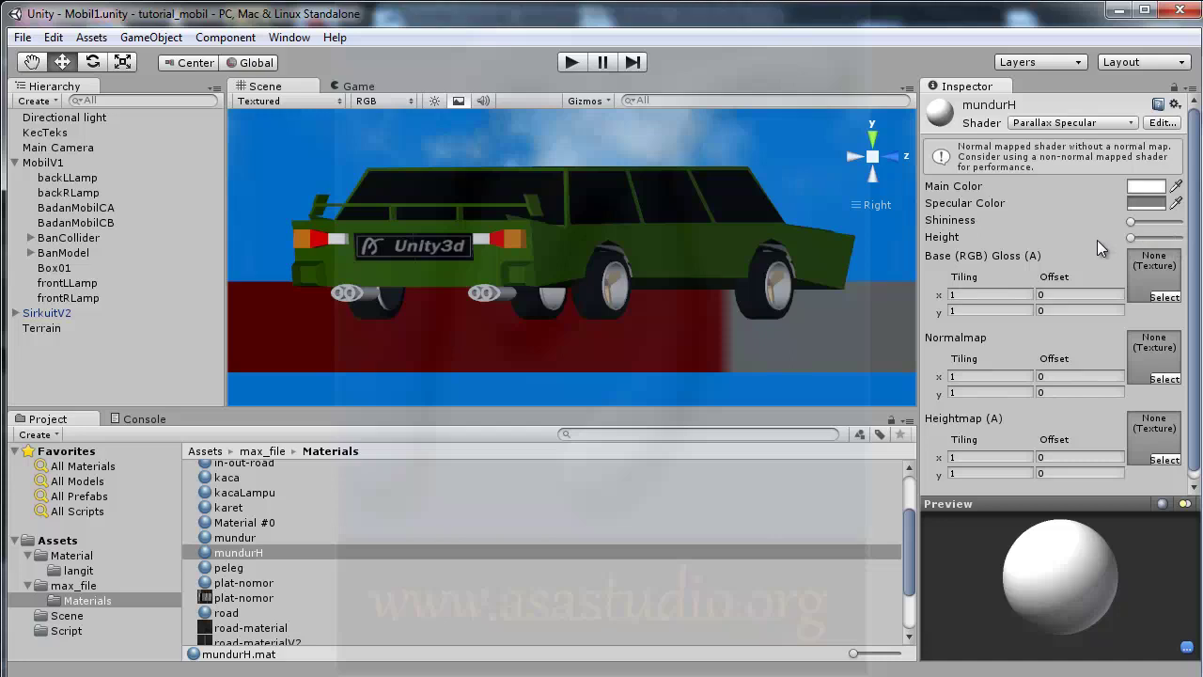
left_click(1139, 204)
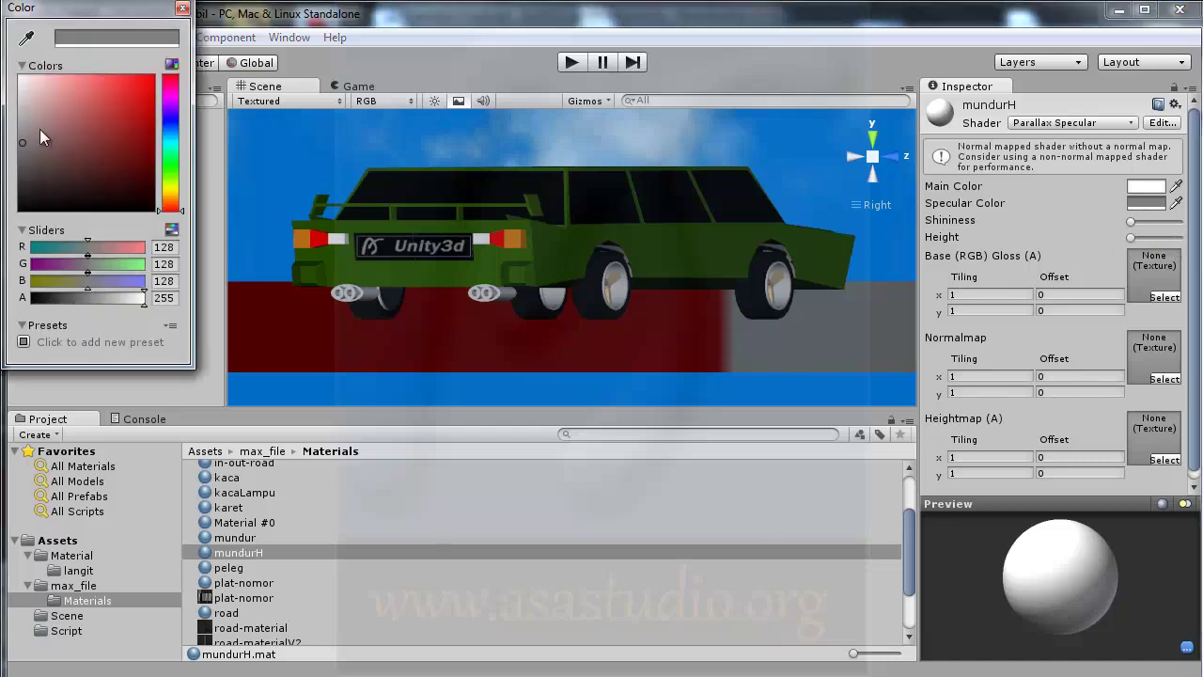
left_click_drag(39, 132, 19, 77)
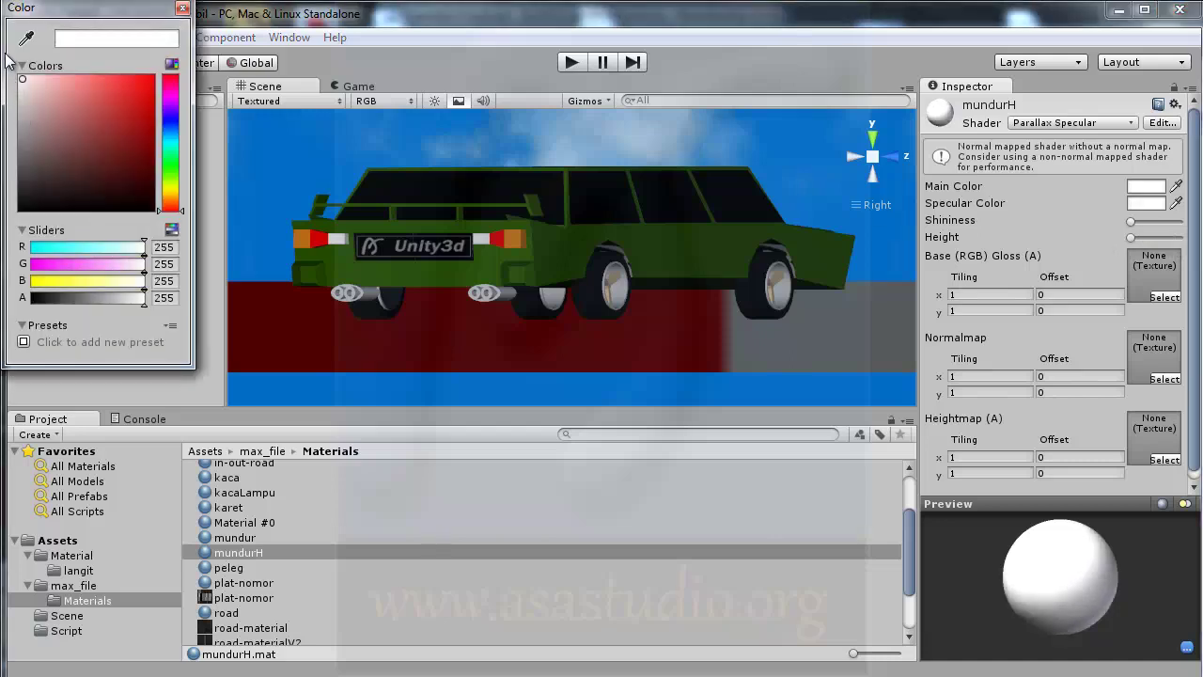
left_click(181, 9)
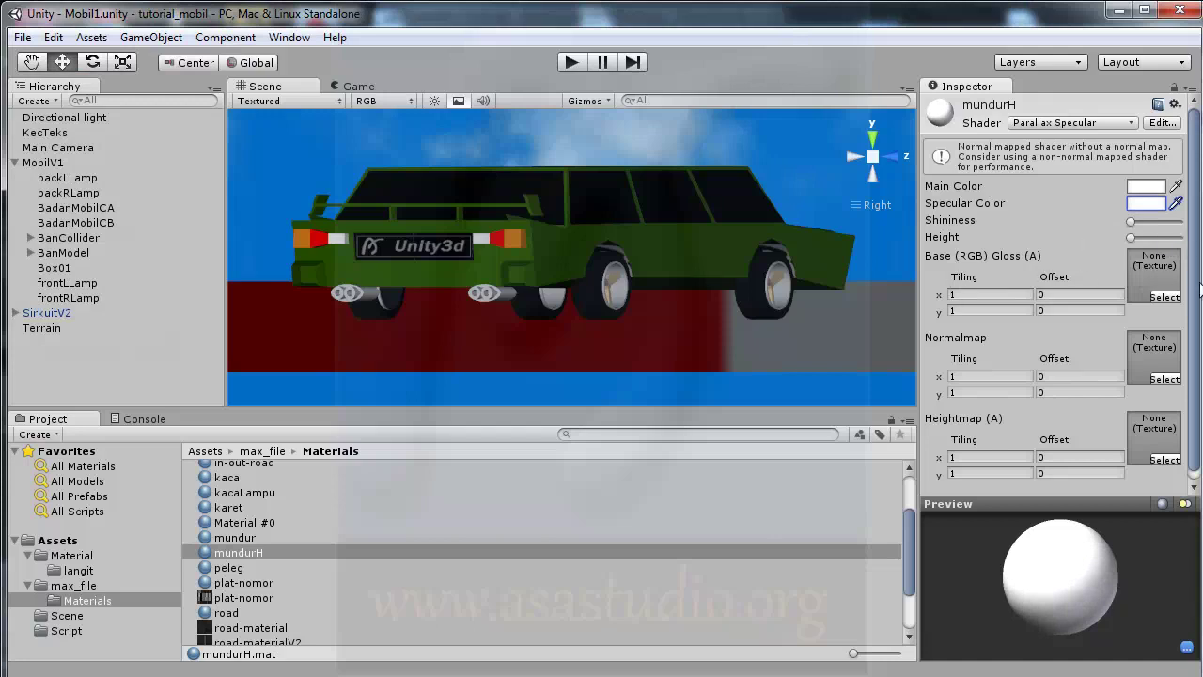
Step: Compare mundurH's settings against the original mundur material
scroll(1199, 299, "down", 1)
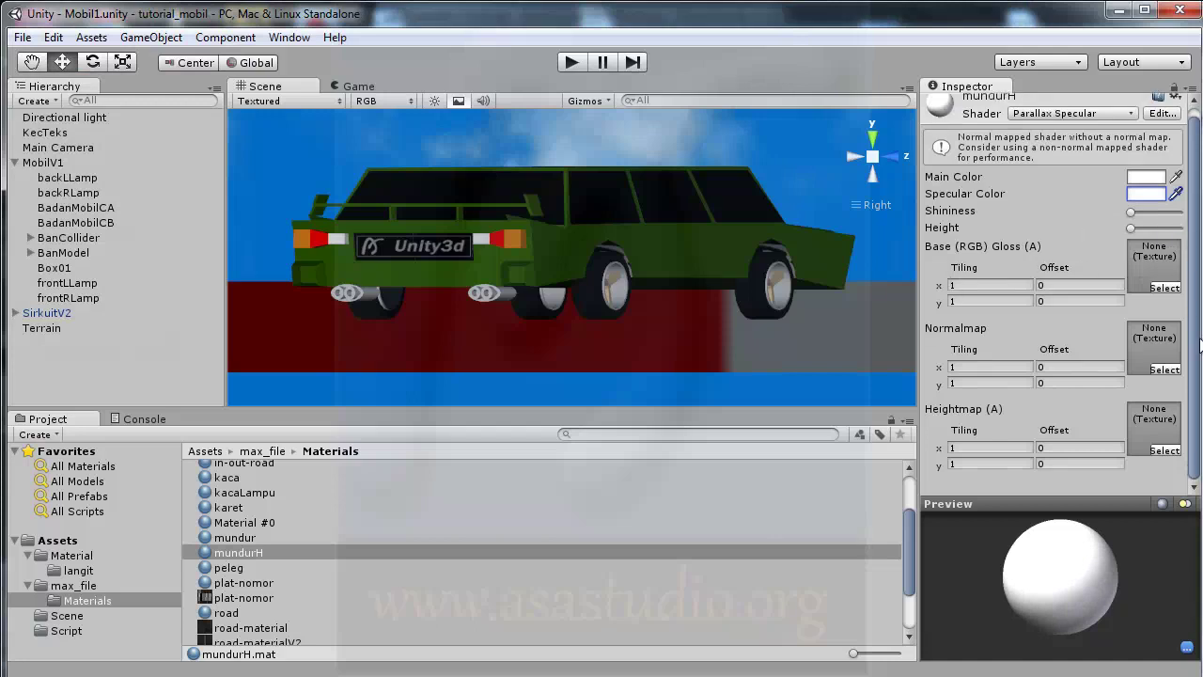
scroll(1200, 346, "up", 1)
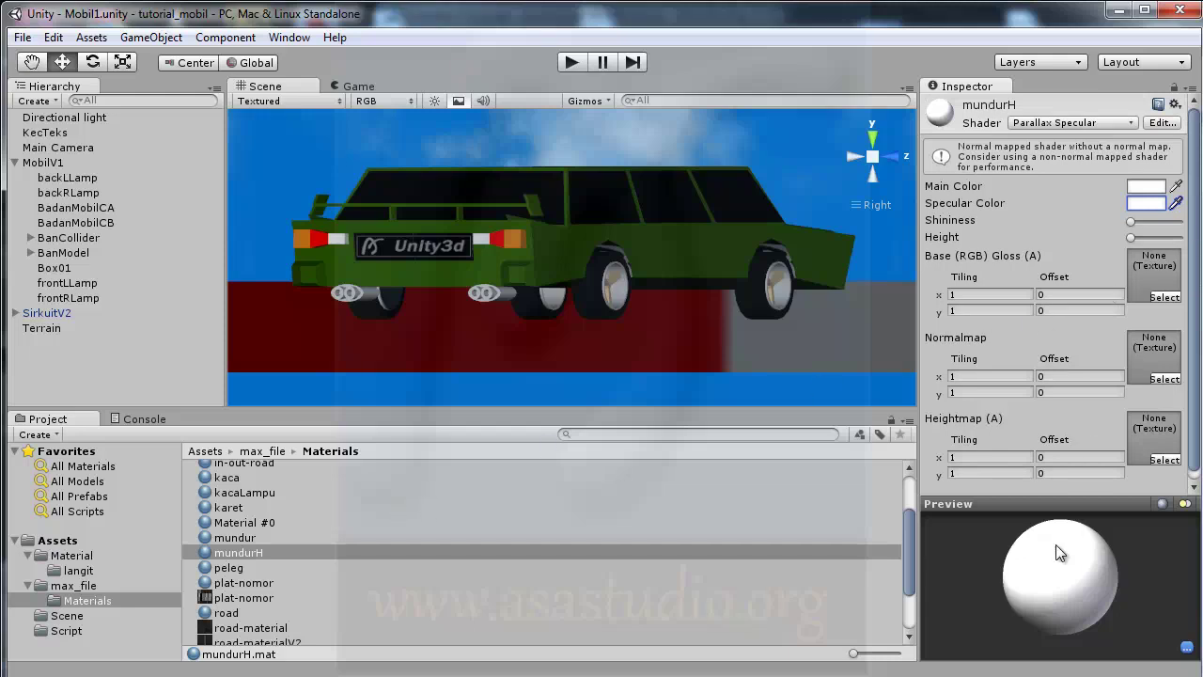
left_click(250, 537)
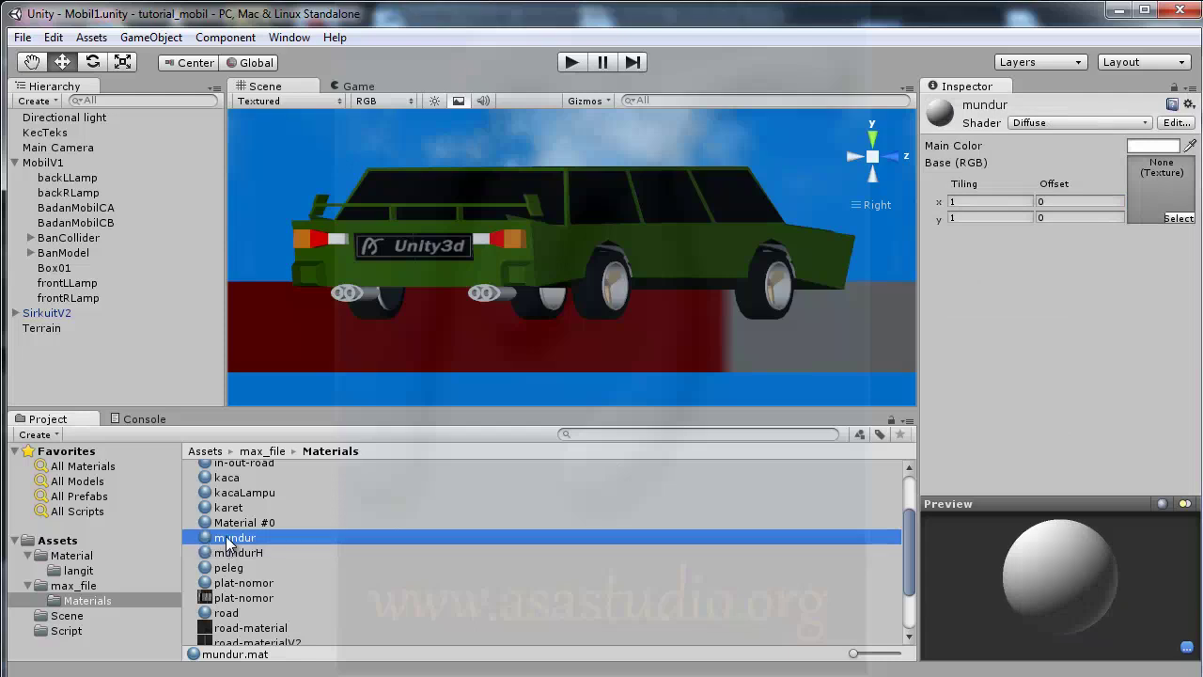
left_click(232, 555)
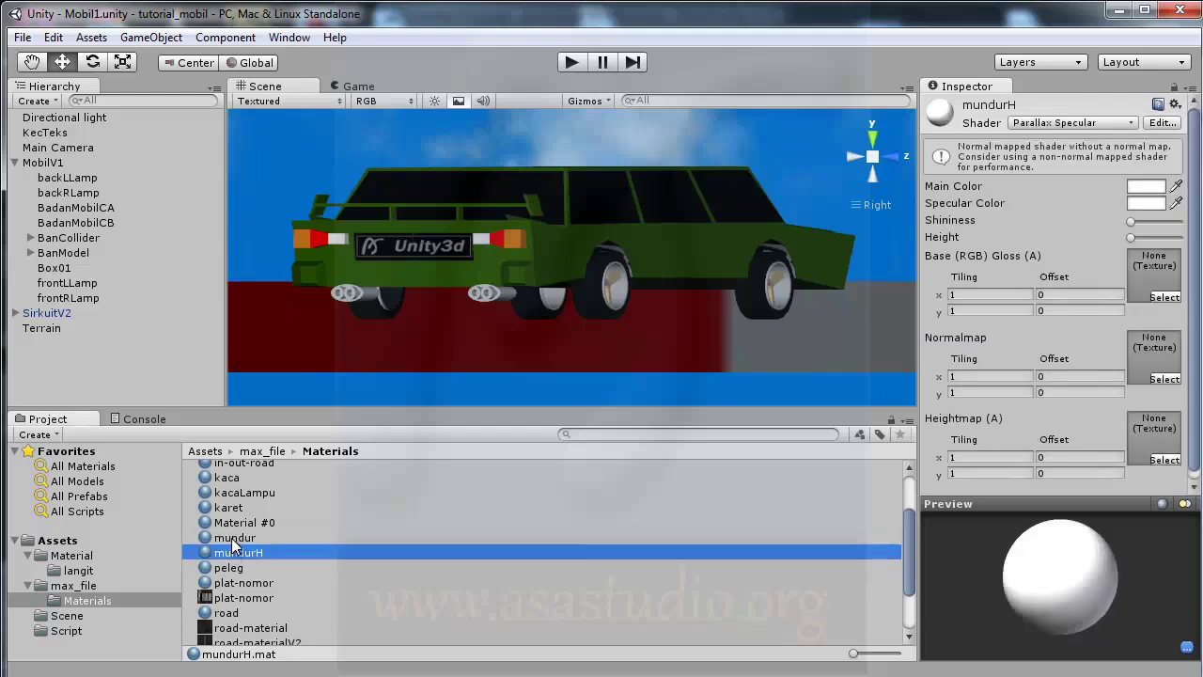
left_click(233, 541)
left_click(232, 555)
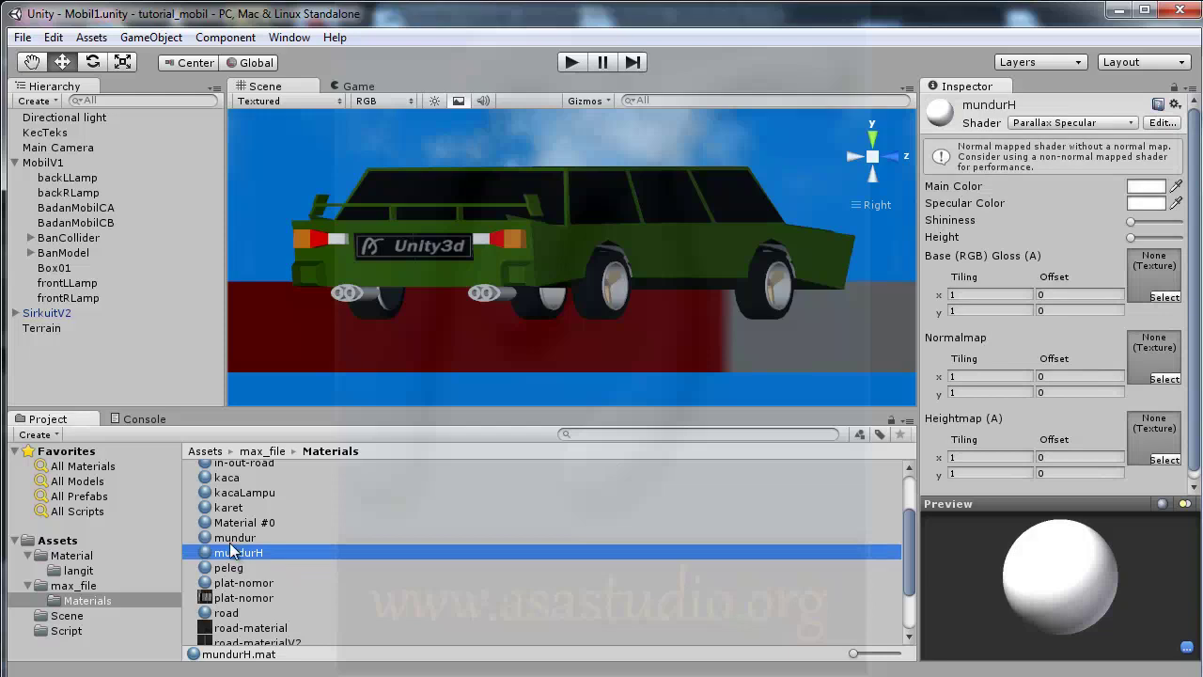
left_click(231, 543)
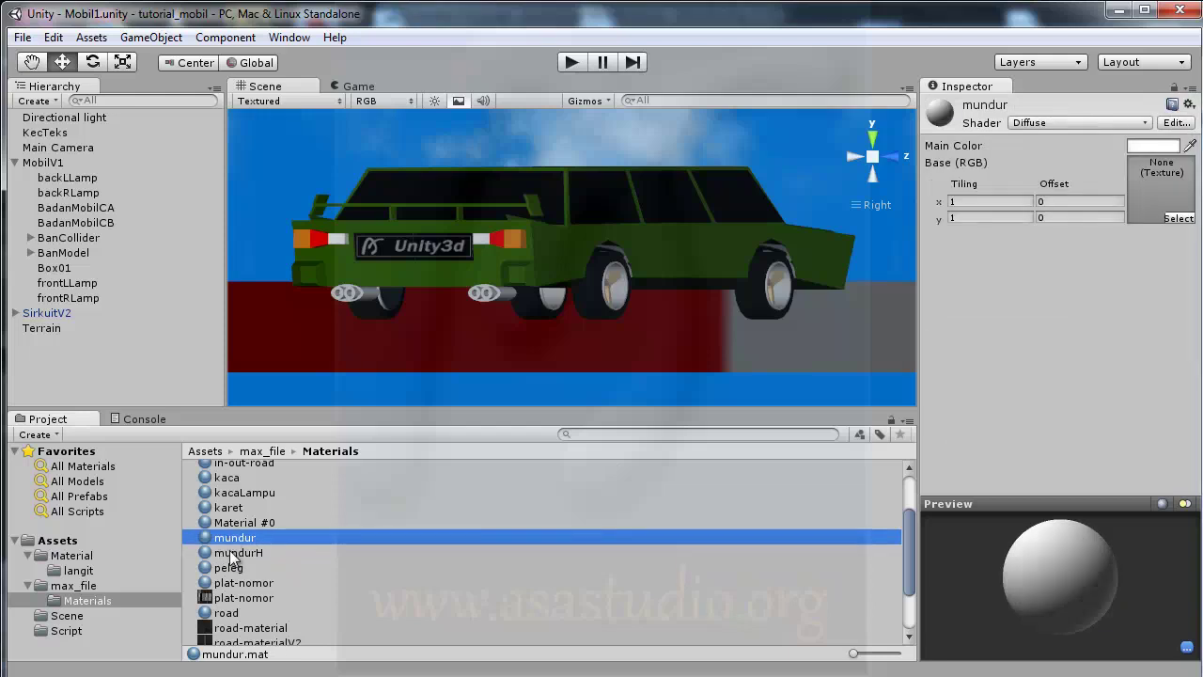
left_click(233, 554)
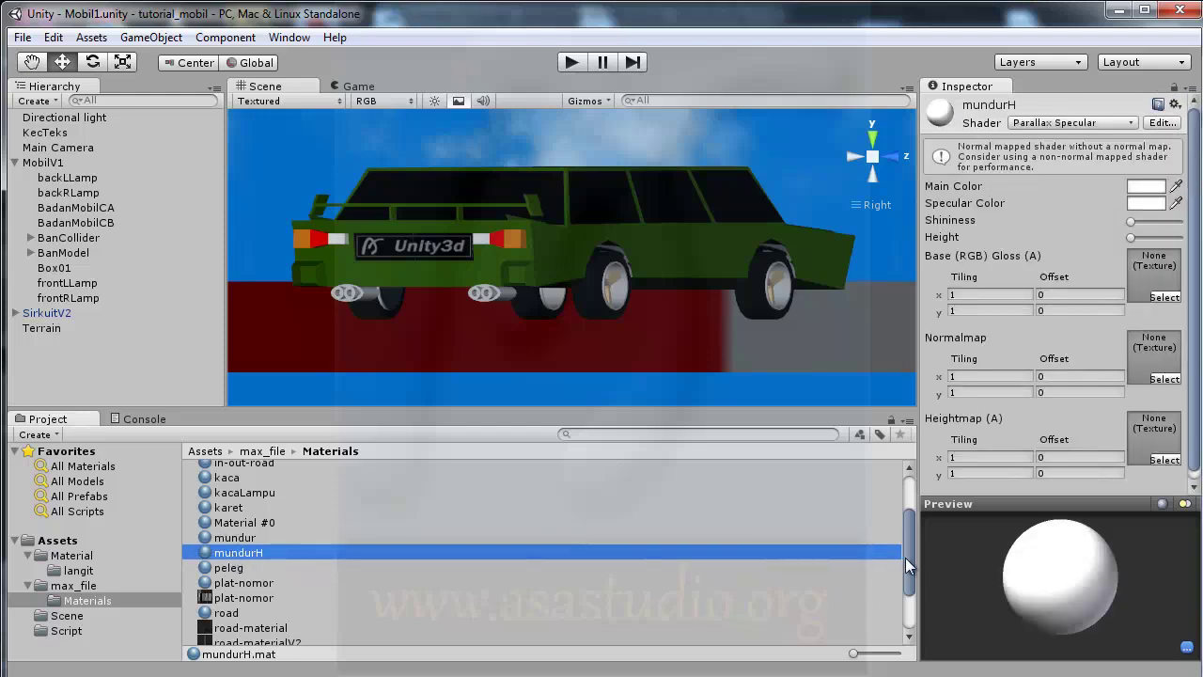
left_click_drag(903, 558, 908, 609)
Step: Duplicate the red stop material and rename the copy 'stopH'
left_click(232, 613)
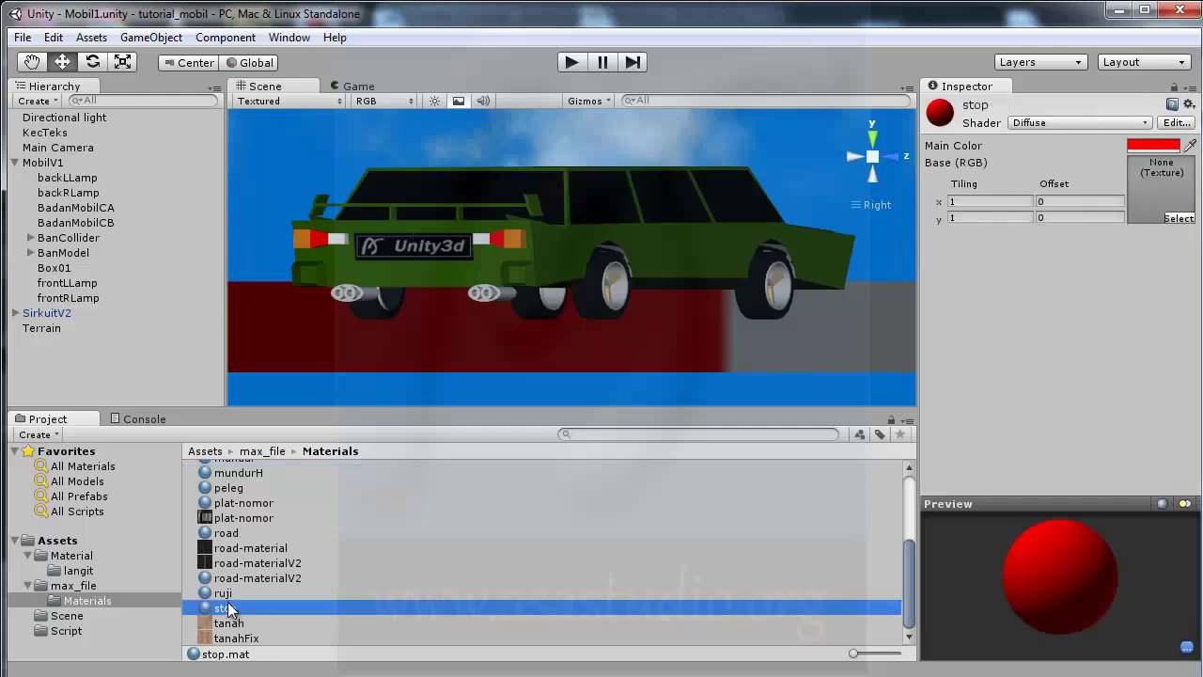
key("ctrl+d")
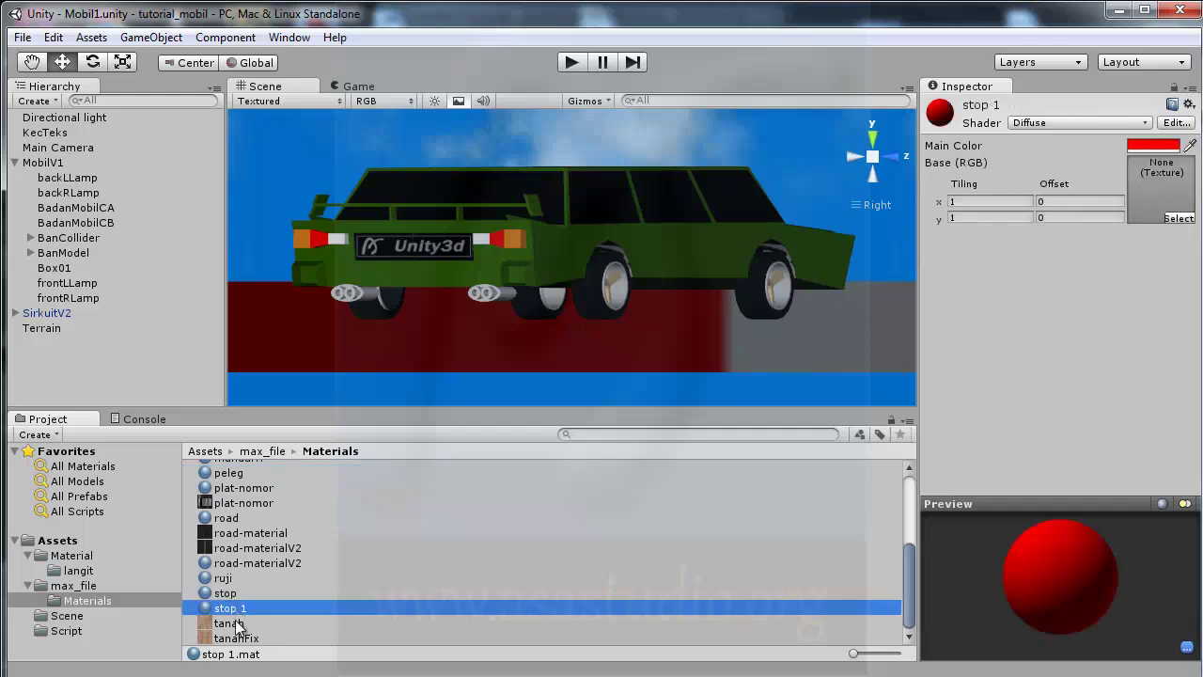
left_click(242, 611)
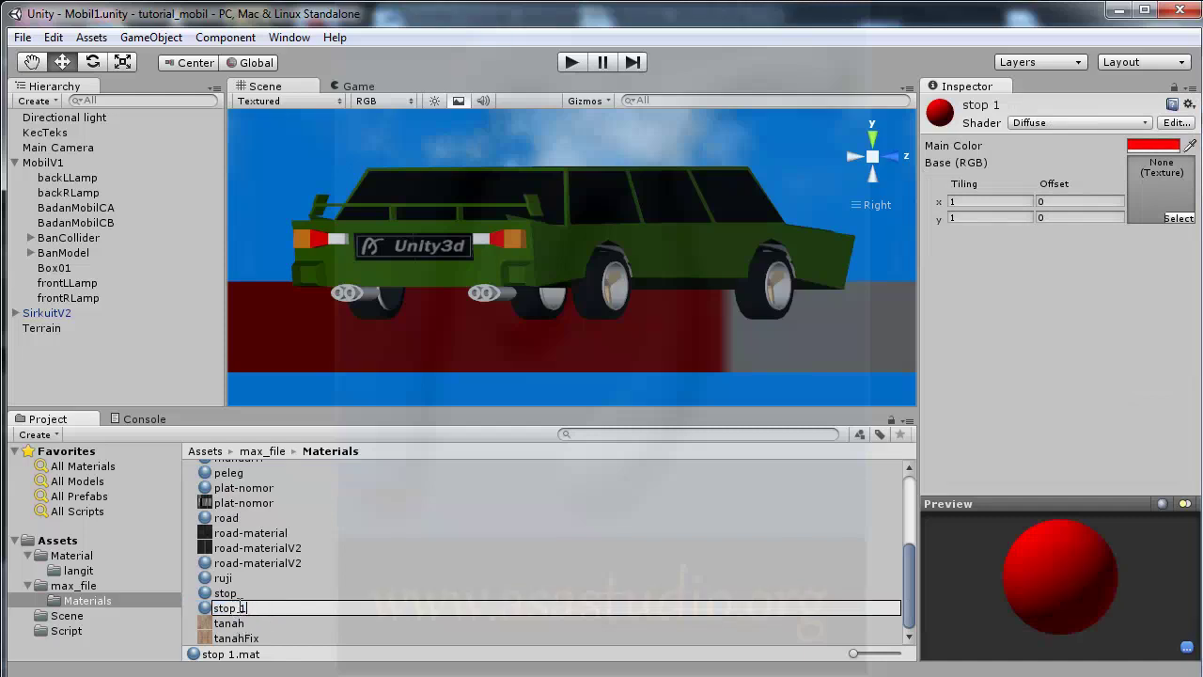
key("BackSpace")
key("BackSpace")
key("Return")
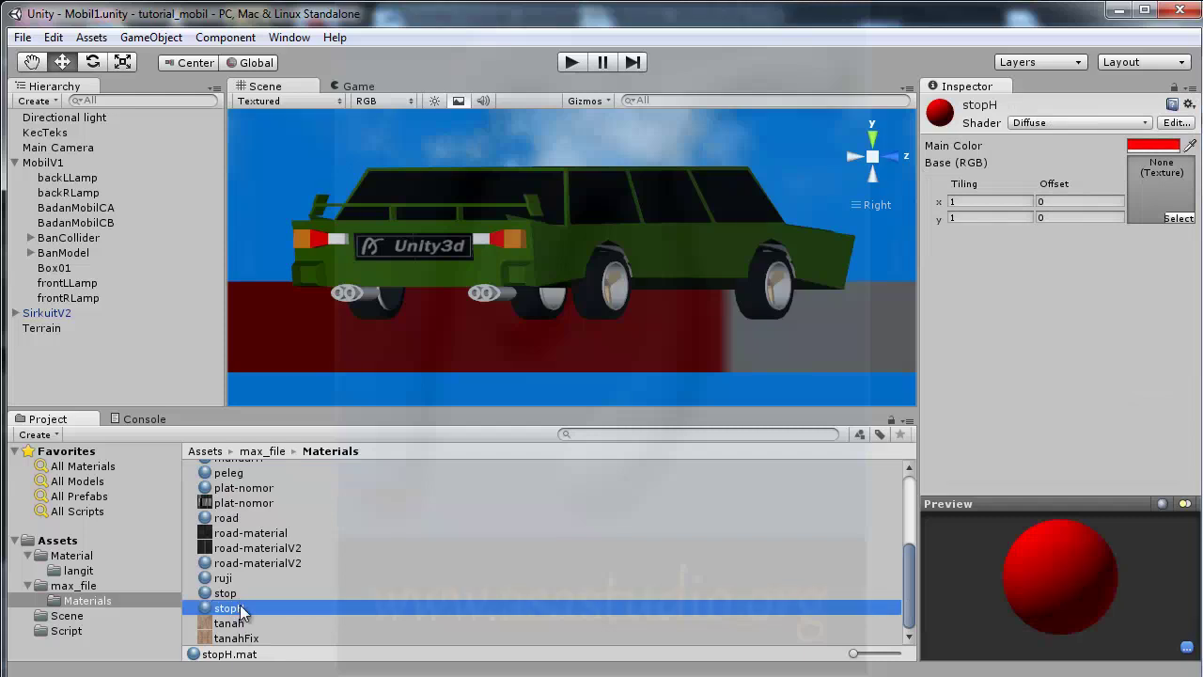
Step: Switch stopH to Parallax Specular with light red (255,79,79) specular and minimum shininess
left_click(1095, 122)
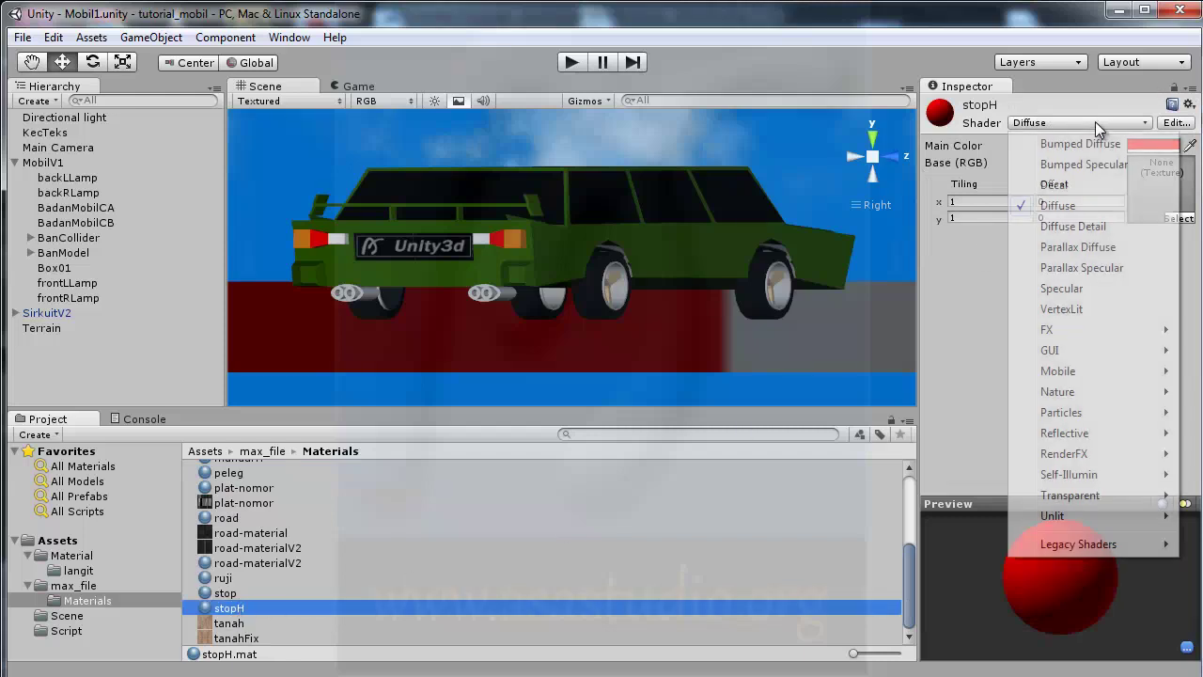
left_click(1083, 268)
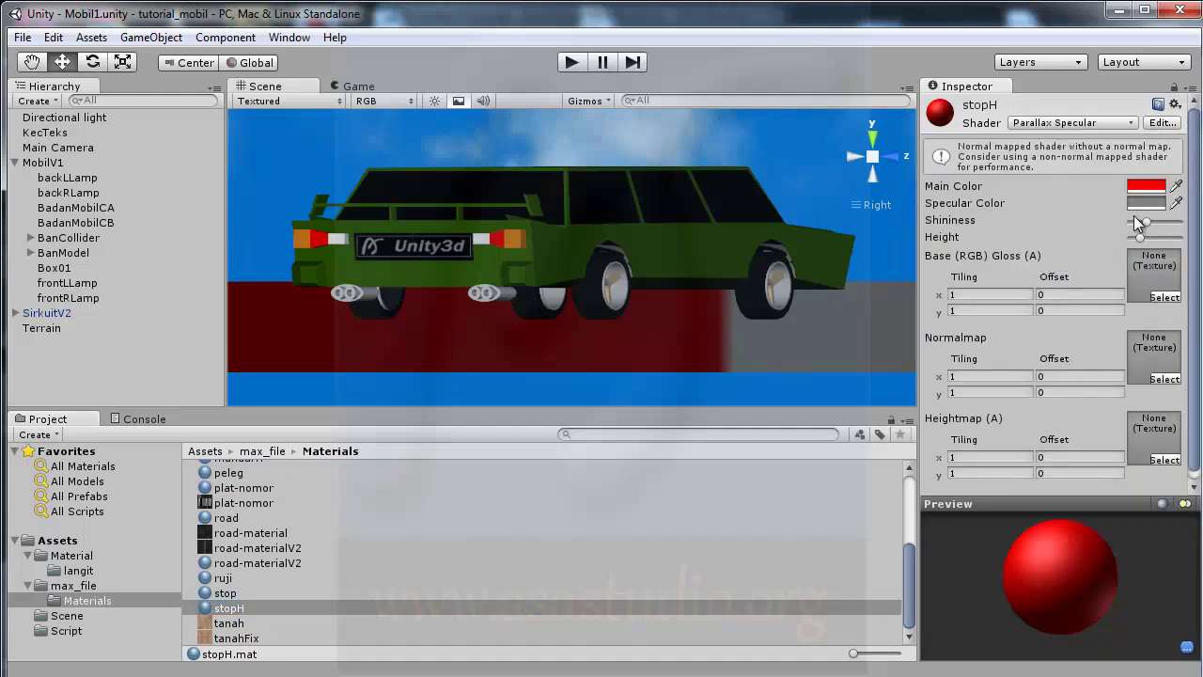
left_click(1139, 203)
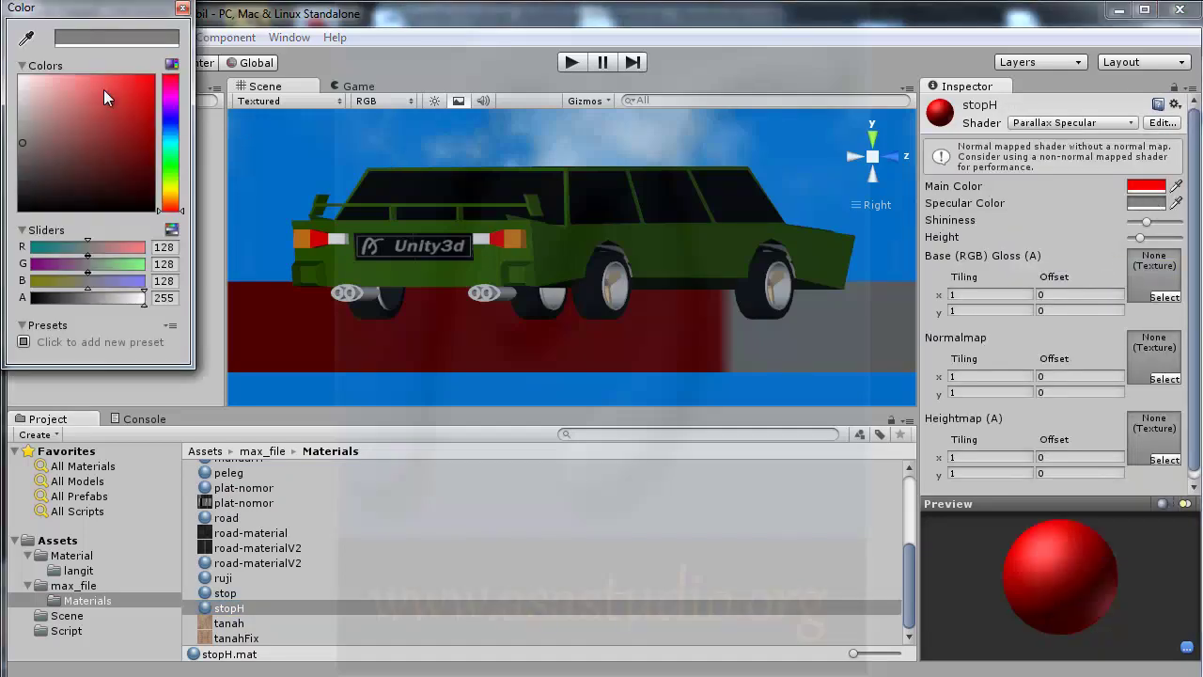
left_click_drag(103, 89, 111, 59)
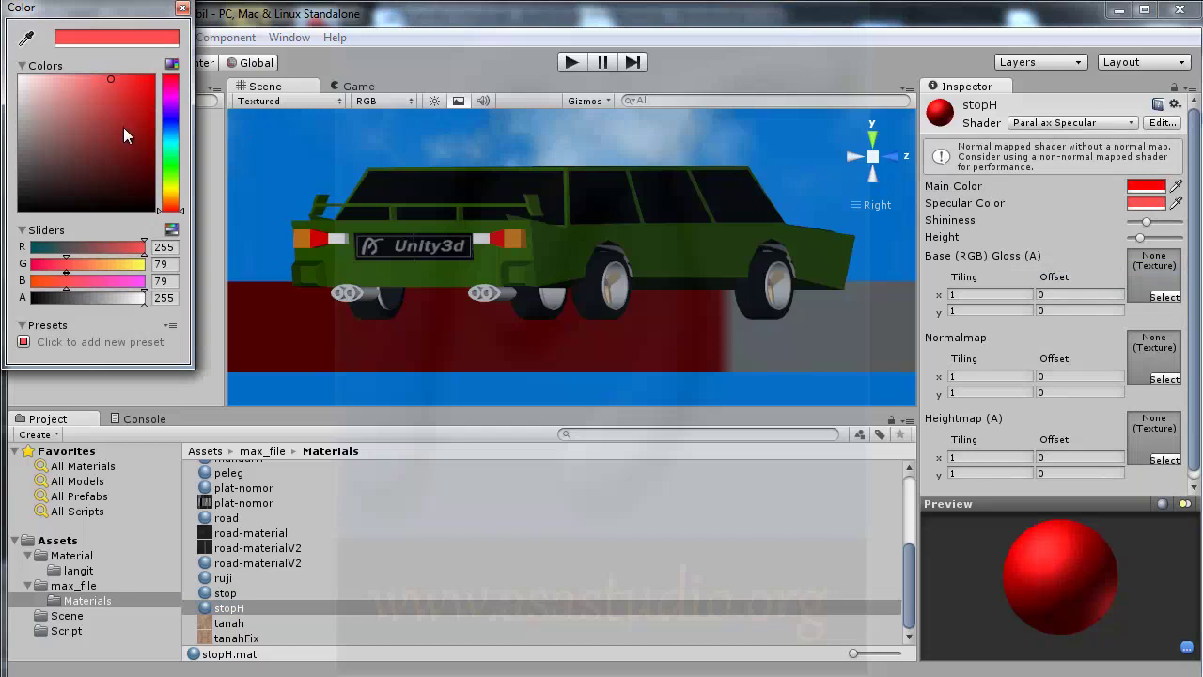
left_click(183, 10)
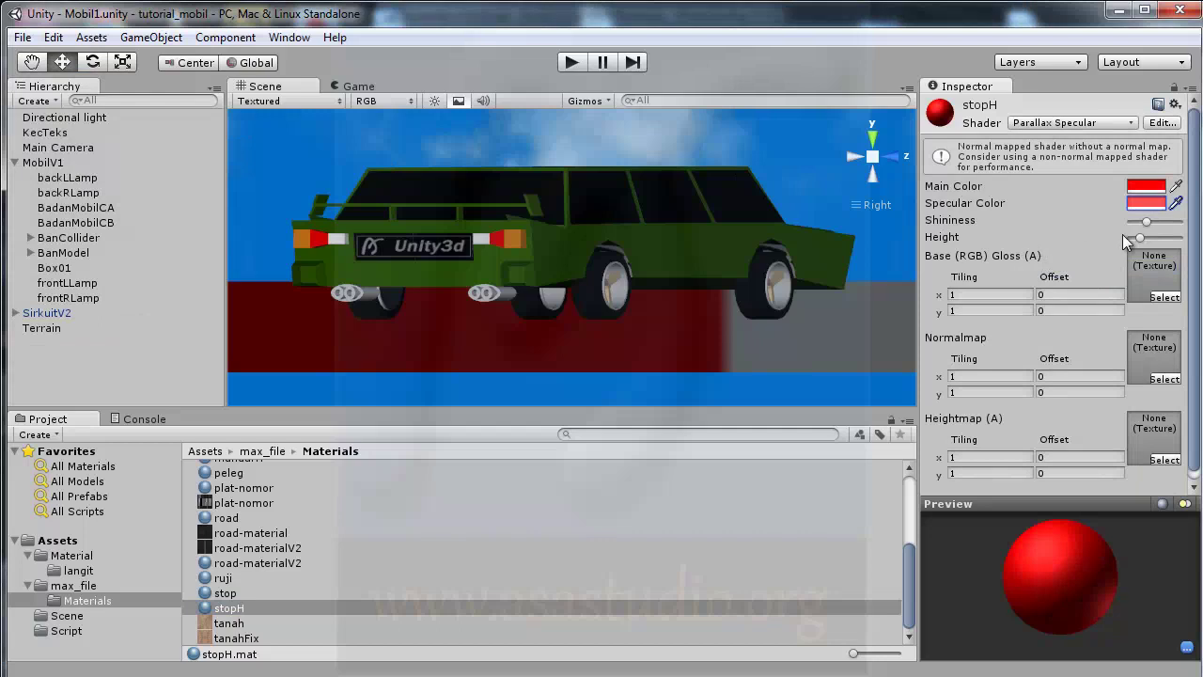
left_click_drag(1146, 221, 1116, 220)
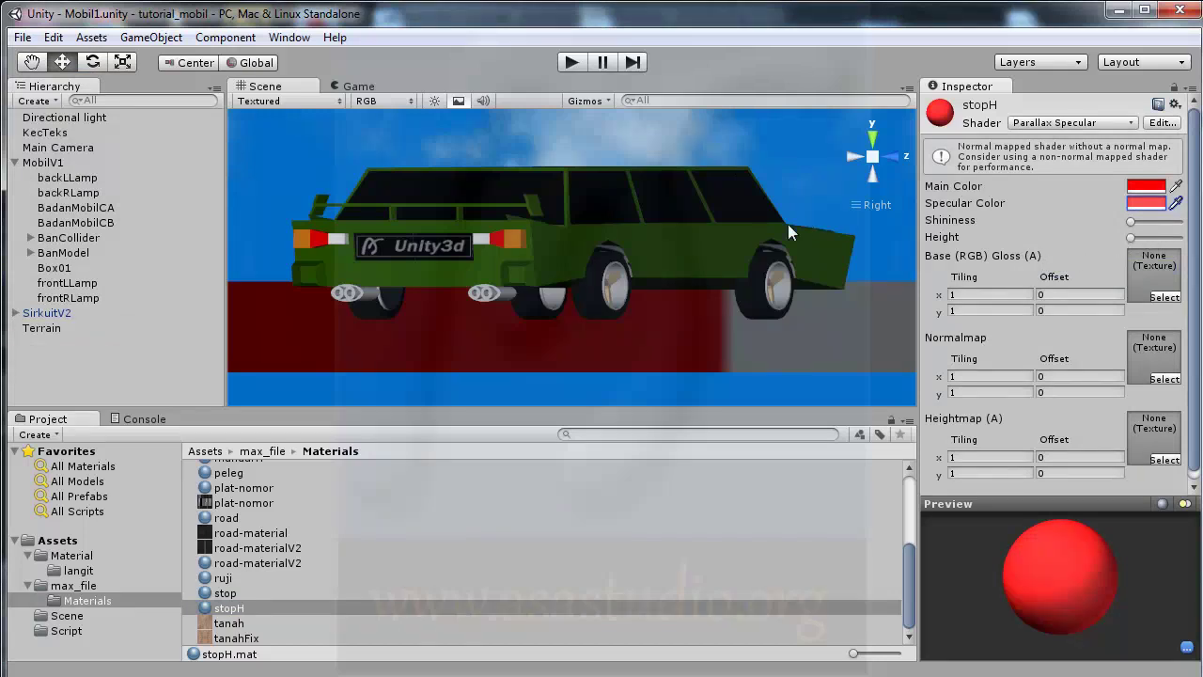
Step: Compare stopH against the original Diffuse stop material
left_click(225, 594)
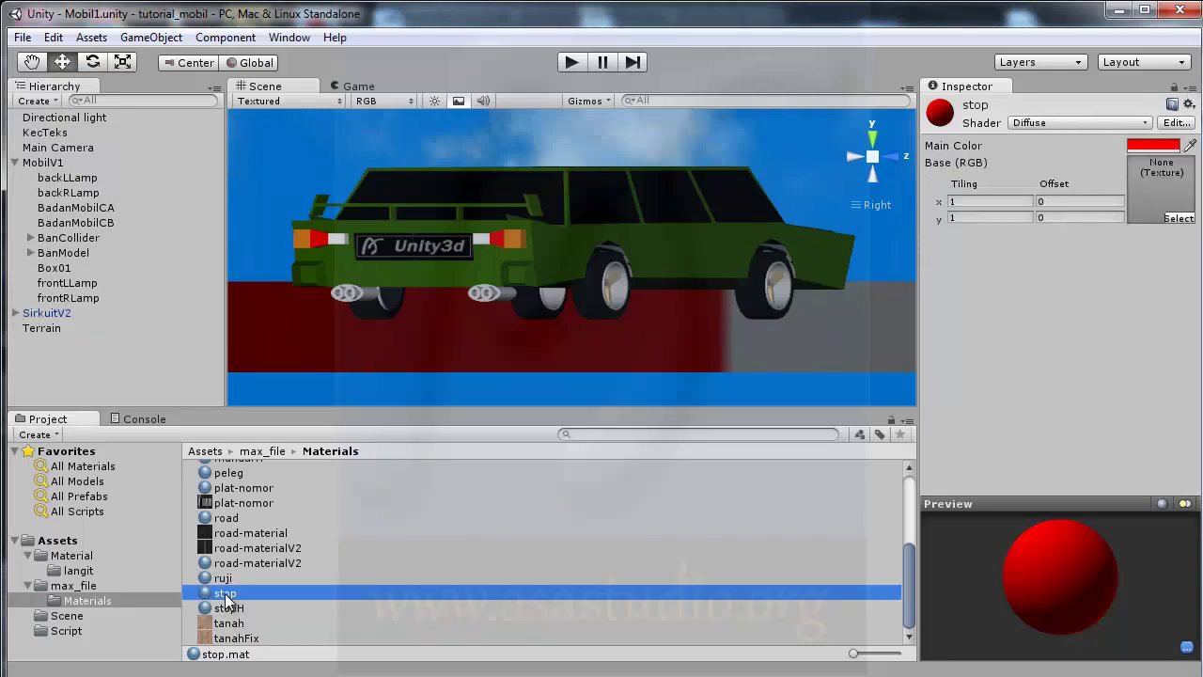
left_click(229, 608)
left_click(225, 596)
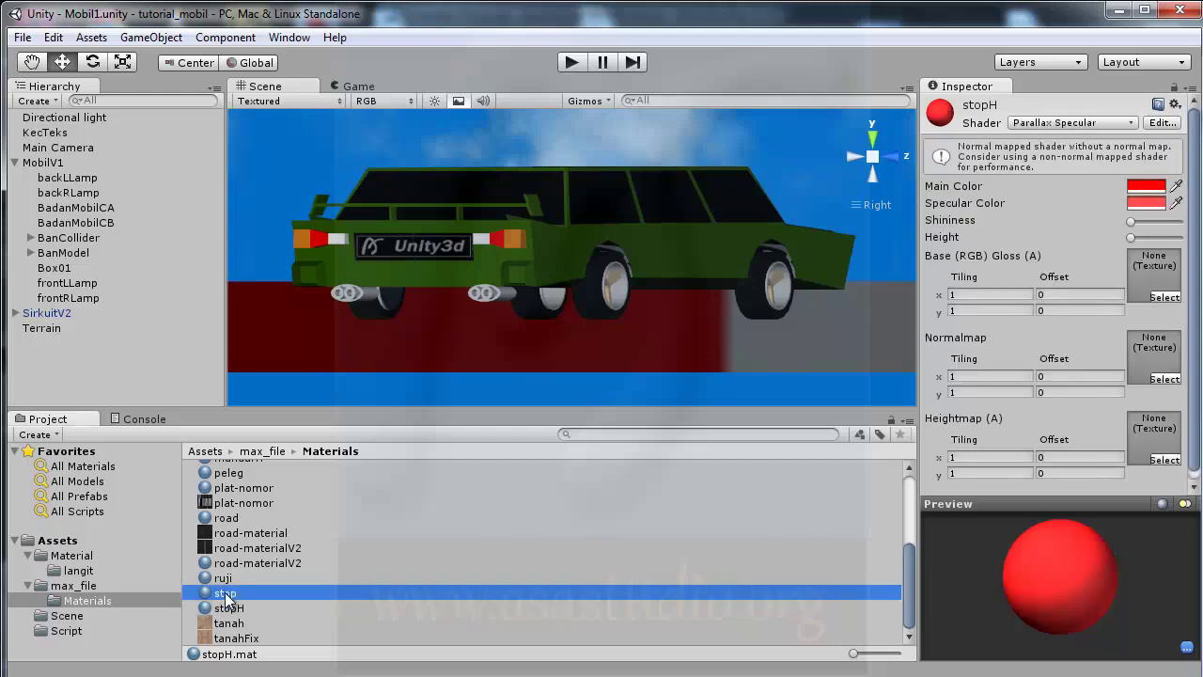
left_click(229, 608)
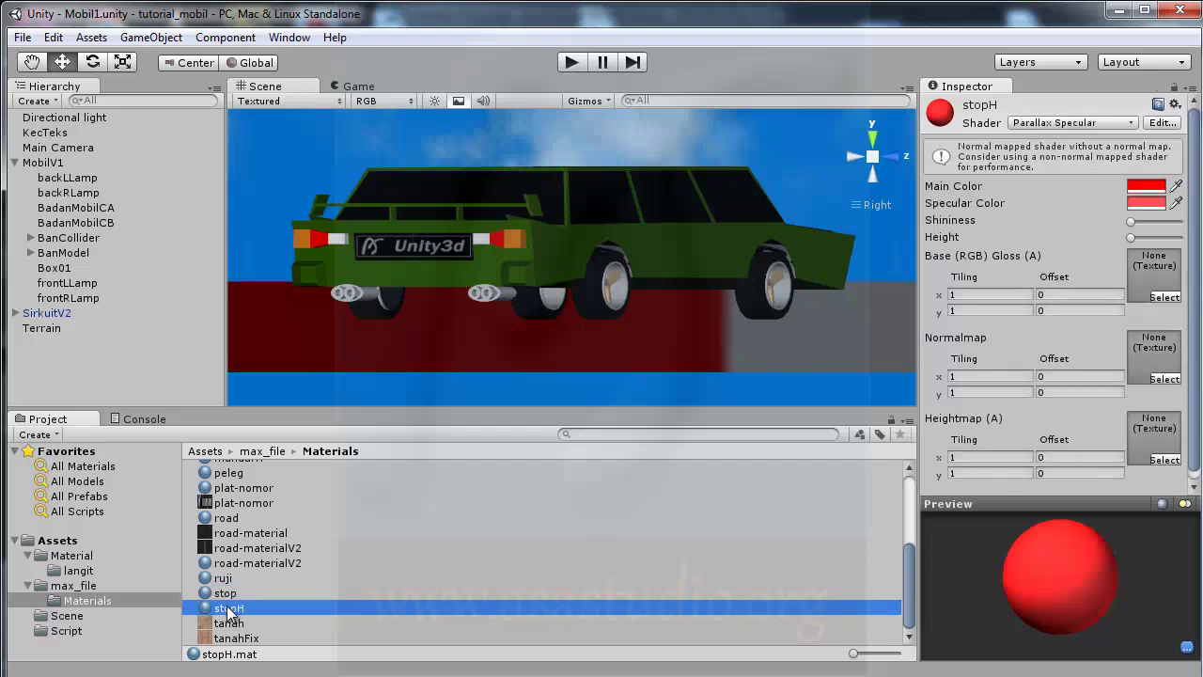
left_click(226, 596)
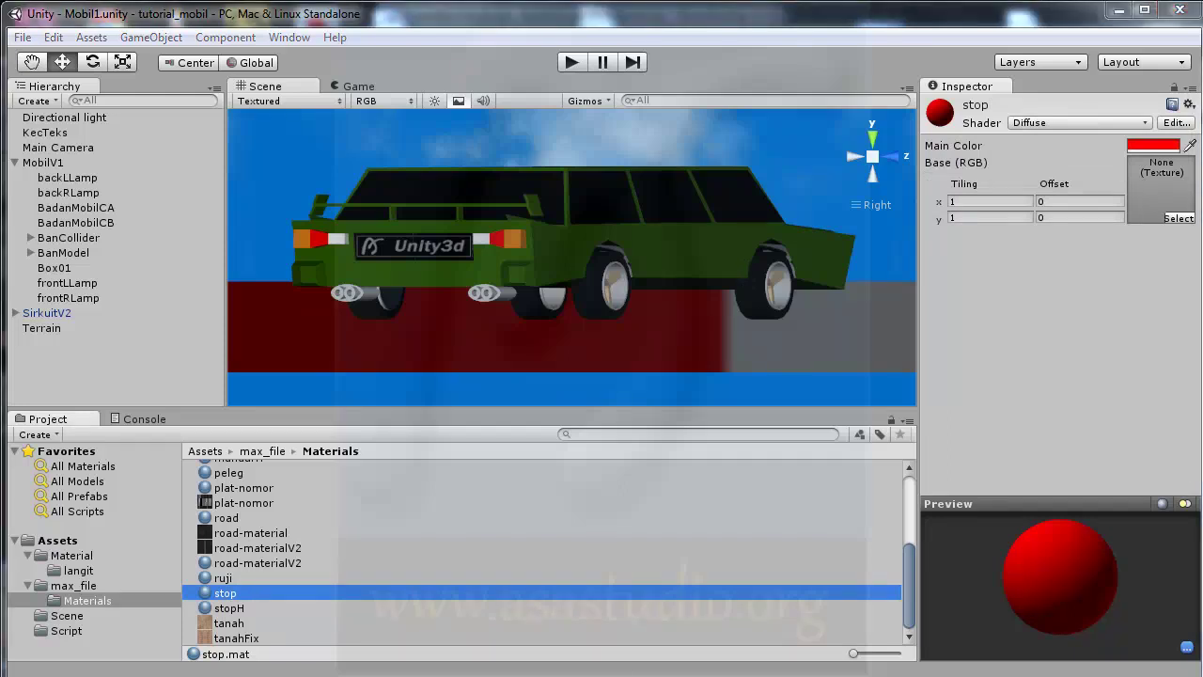
Step: Place the cursor at the end of the remTanganMak line in MobilKontrol.js
left_click(827, 658)
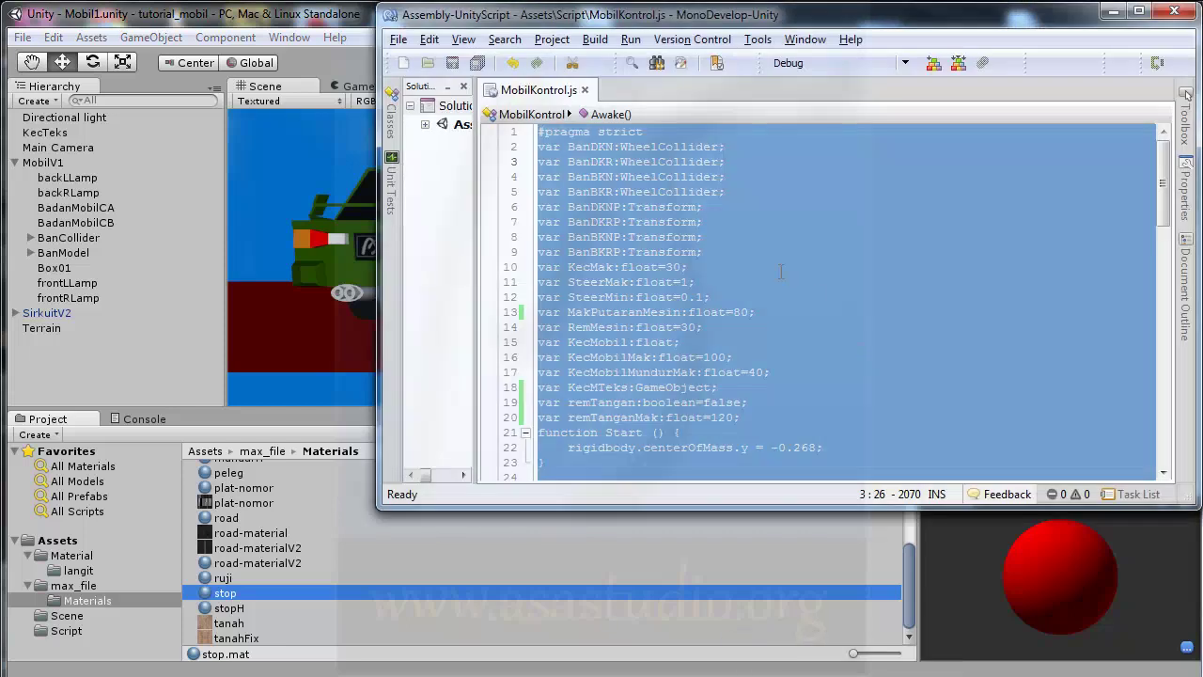
left_click(780, 272)
scroll(797, 329, "down", 3)
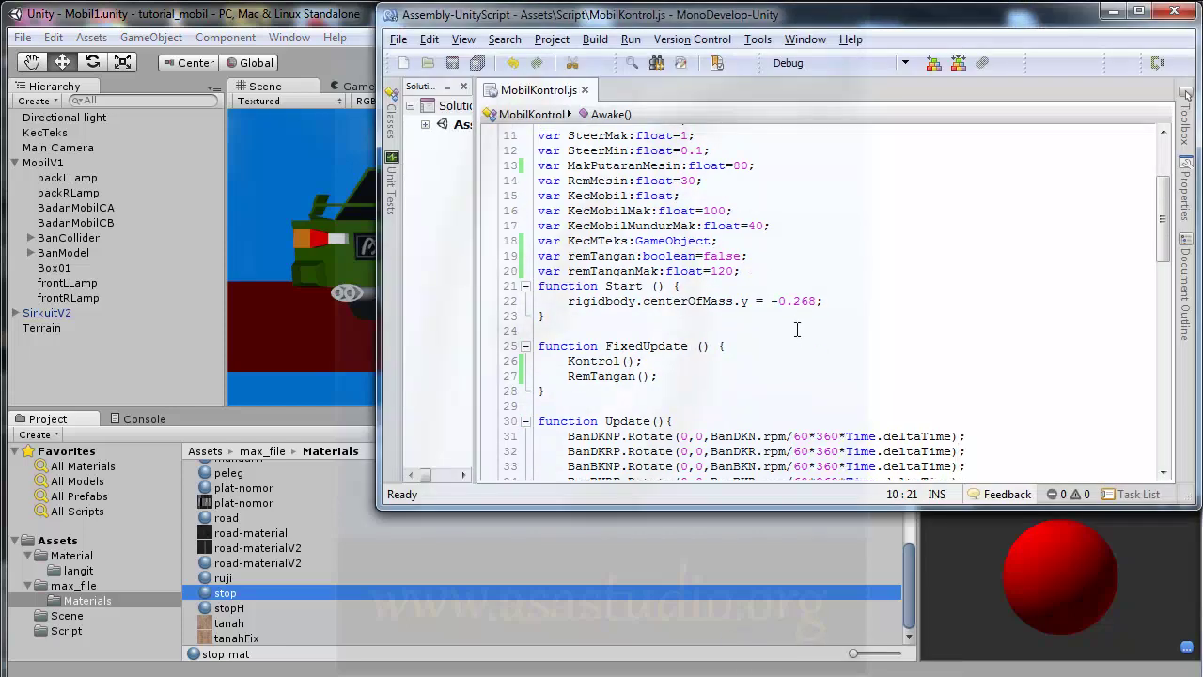
left_click(758, 271)
Step: Inspect the backLLamp and backRLamp rear lamp objects in Unity
left_click(281, 24)
left_click(60, 180)
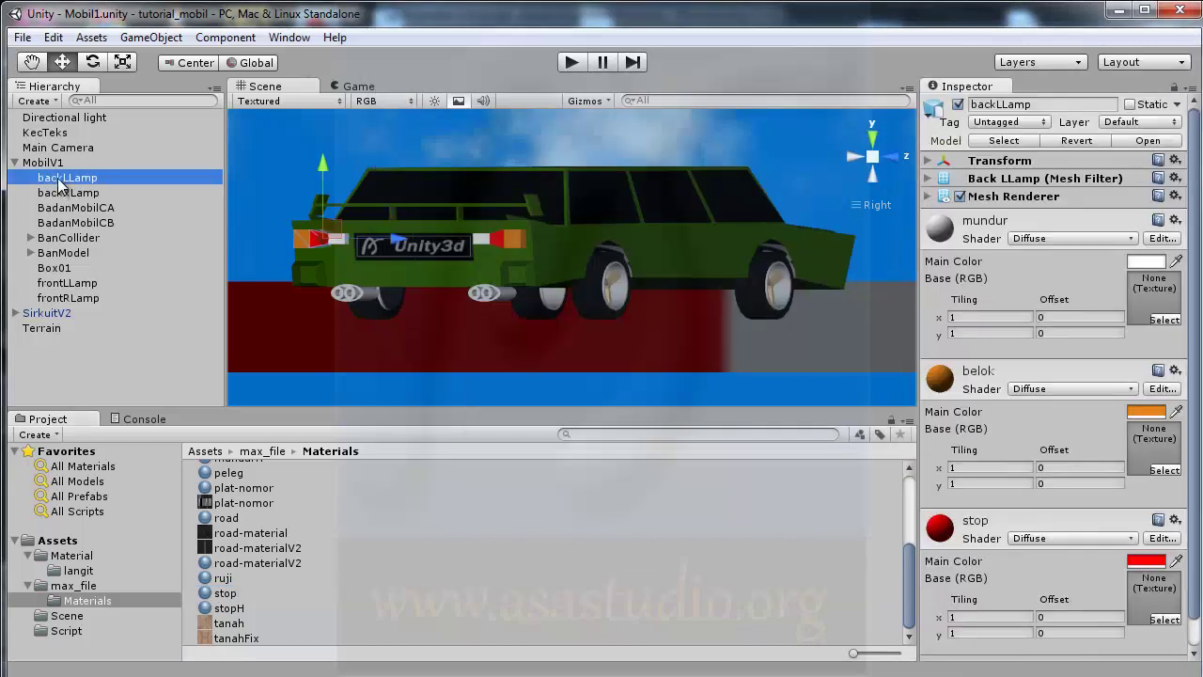
left_click(62, 194)
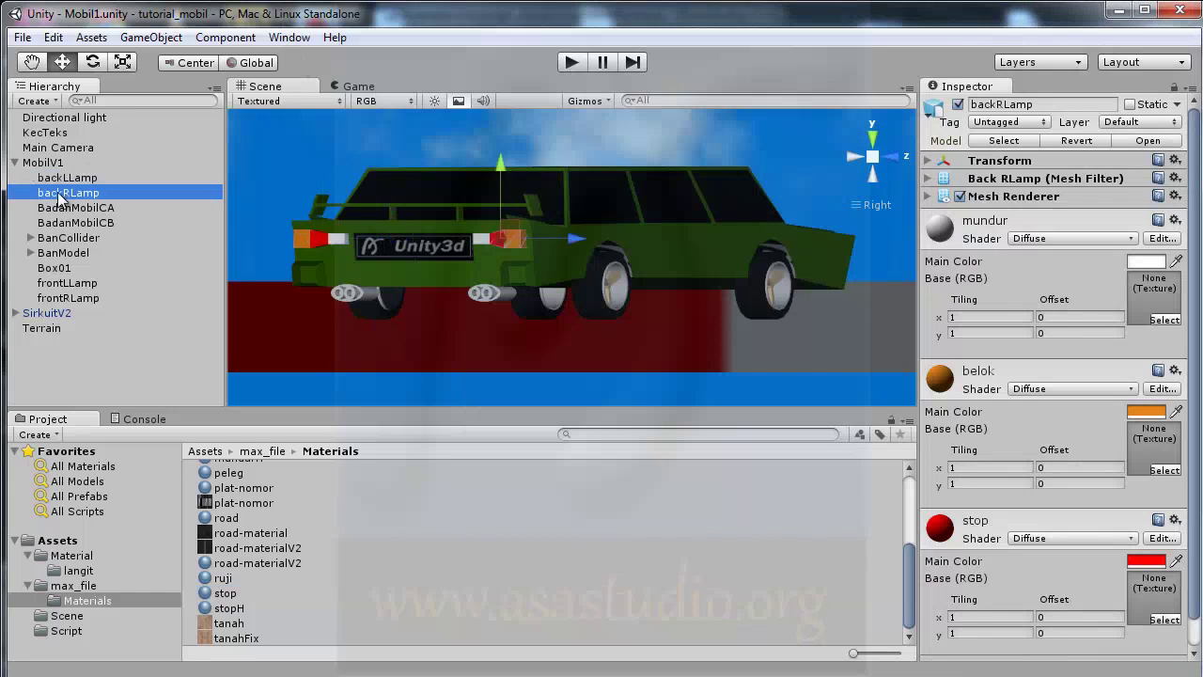
left_click(59, 179)
left_click(57, 194)
left_click(59, 179)
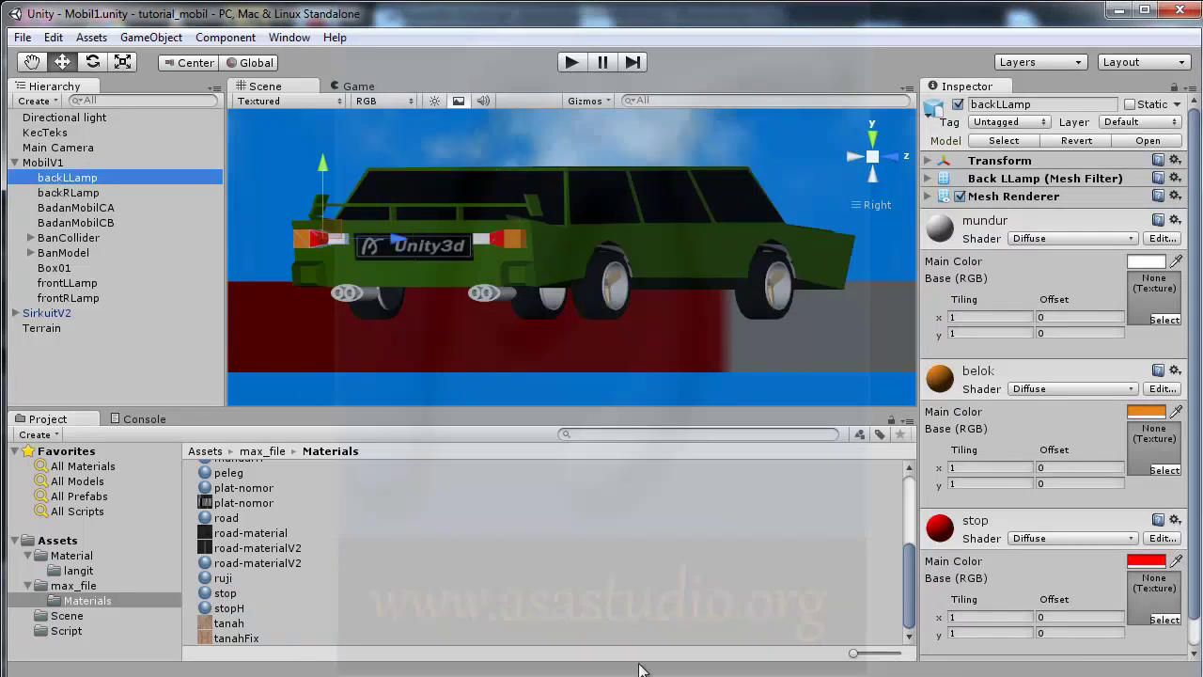
Step: Add 'var lampuBKN:GameObject;' below the remTanganMak declaration
key("alt+Tab")
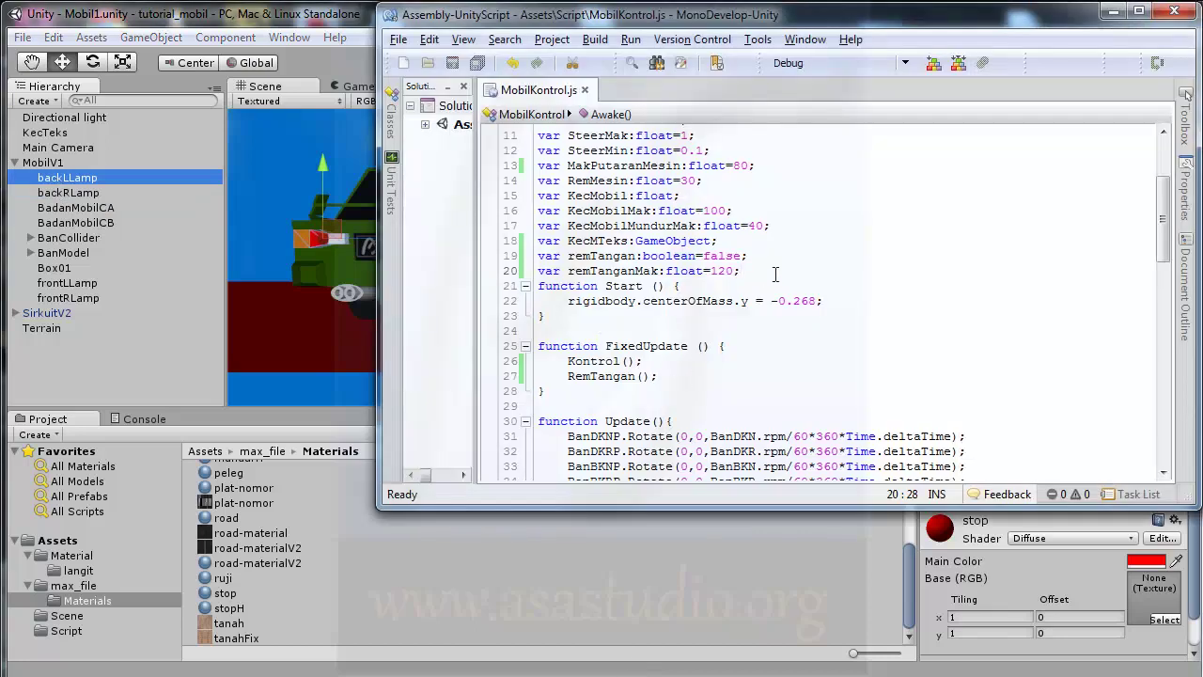
key("Return")
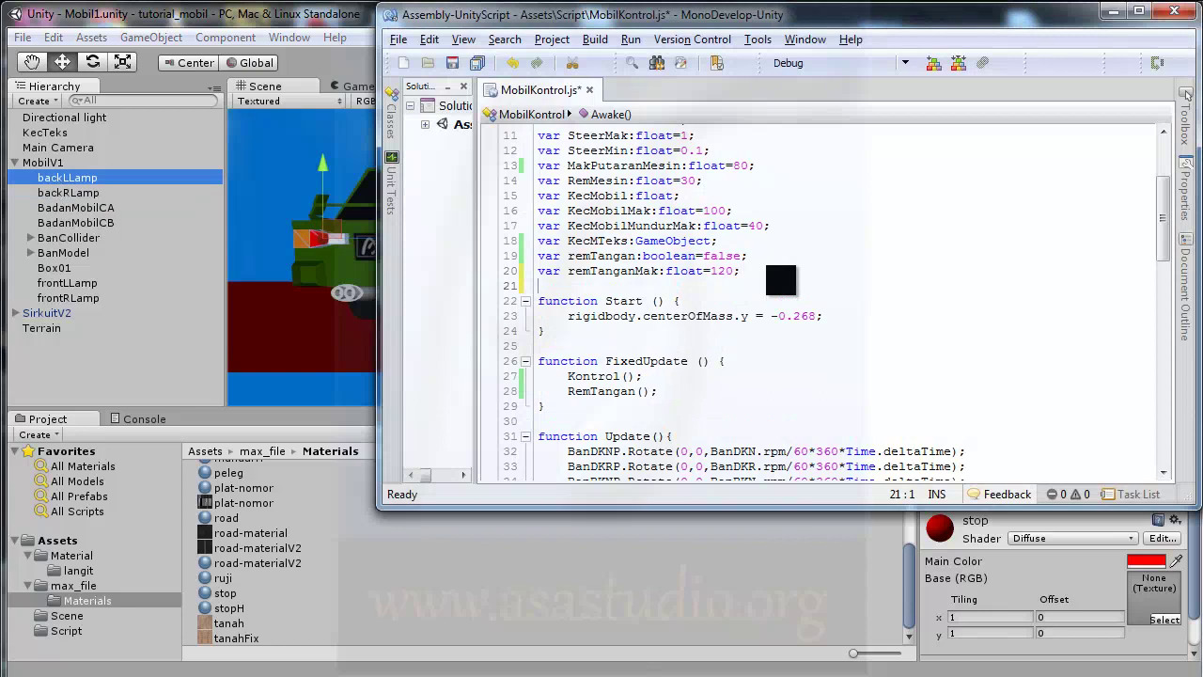
type("var ")
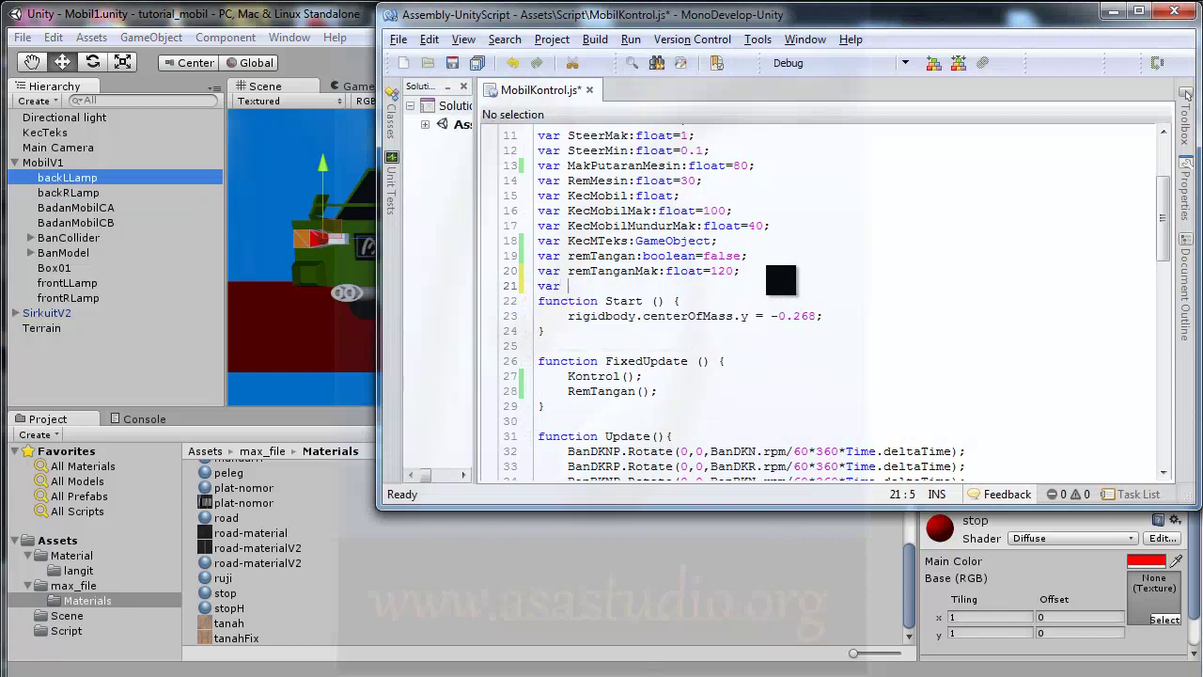
type("lampu")
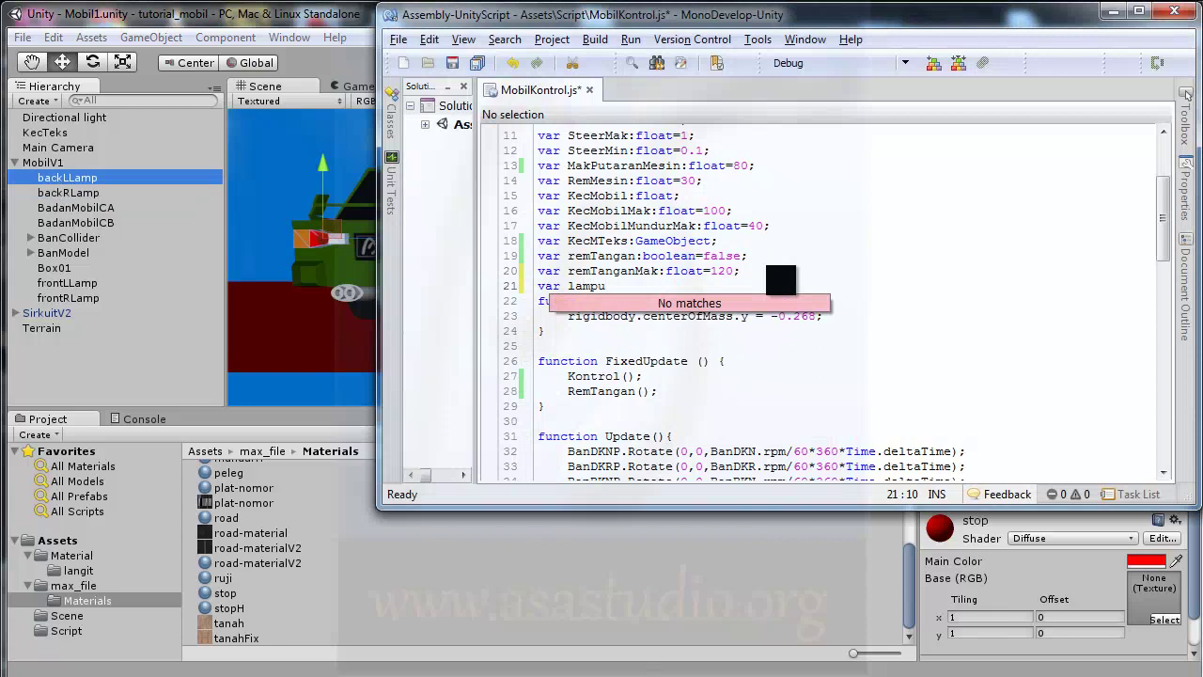
type("B")
type("KN")
type(":")
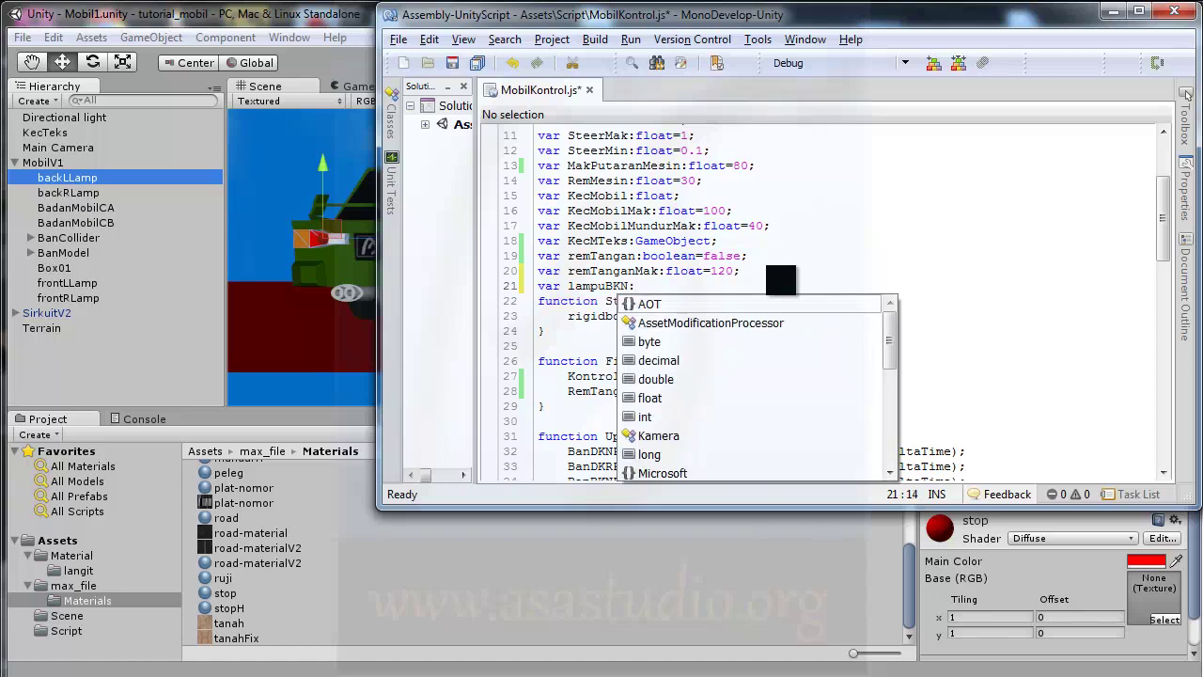
type("GameObject")
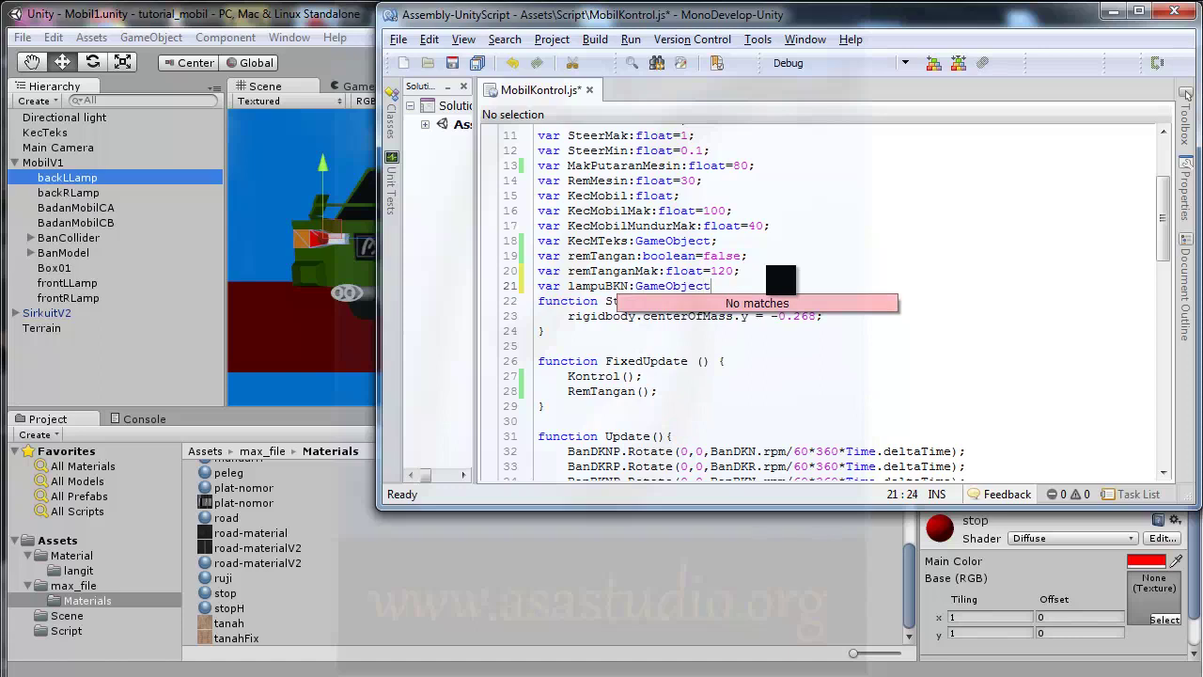
type(";")
Step: Duplicate that line as 'var lampuBKR:GameObject;' and start a new line below
left_click_drag(757, 287, 755, 277)
key("ctrl+c")
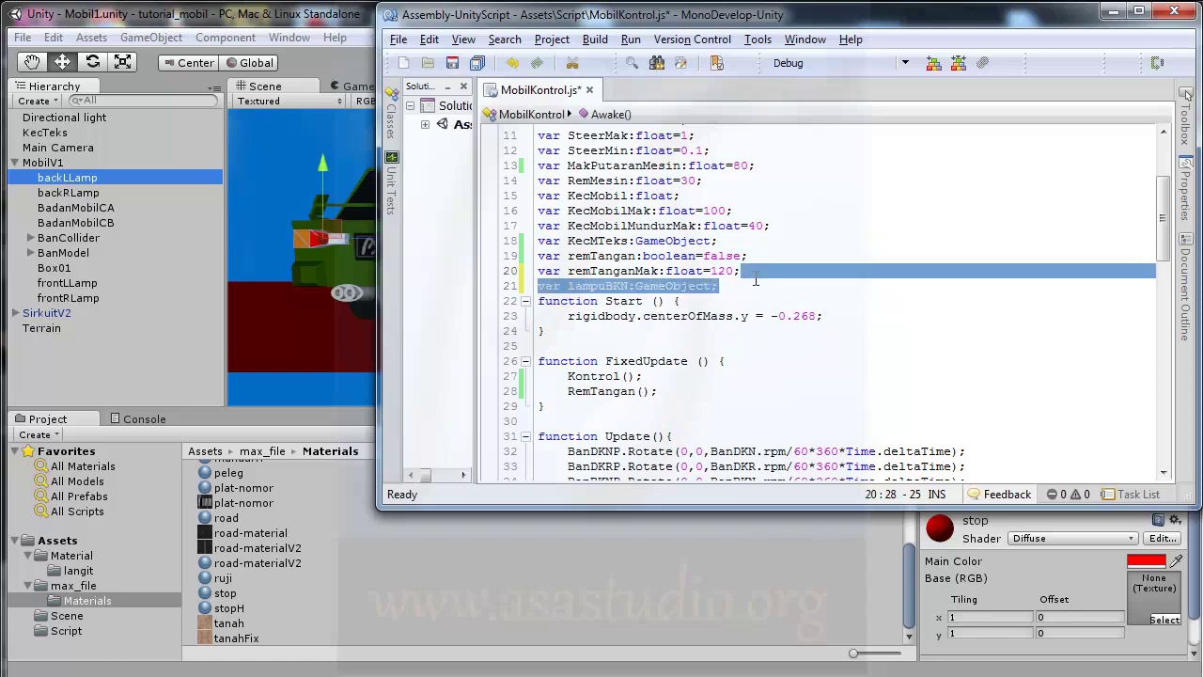
left_click(739, 287)
key("ctrl+v")
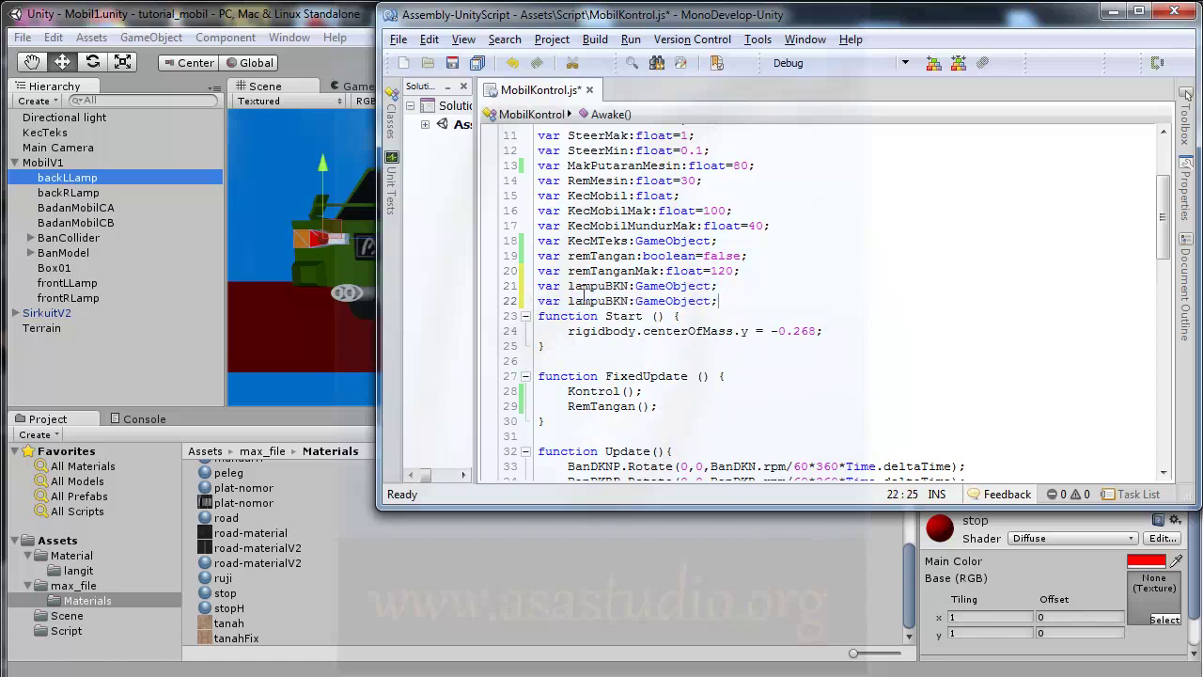
left_click(624, 301)
left_click_drag(624, 301, 629, 300)
type("R")
left_click(735, 300)
key("Return")
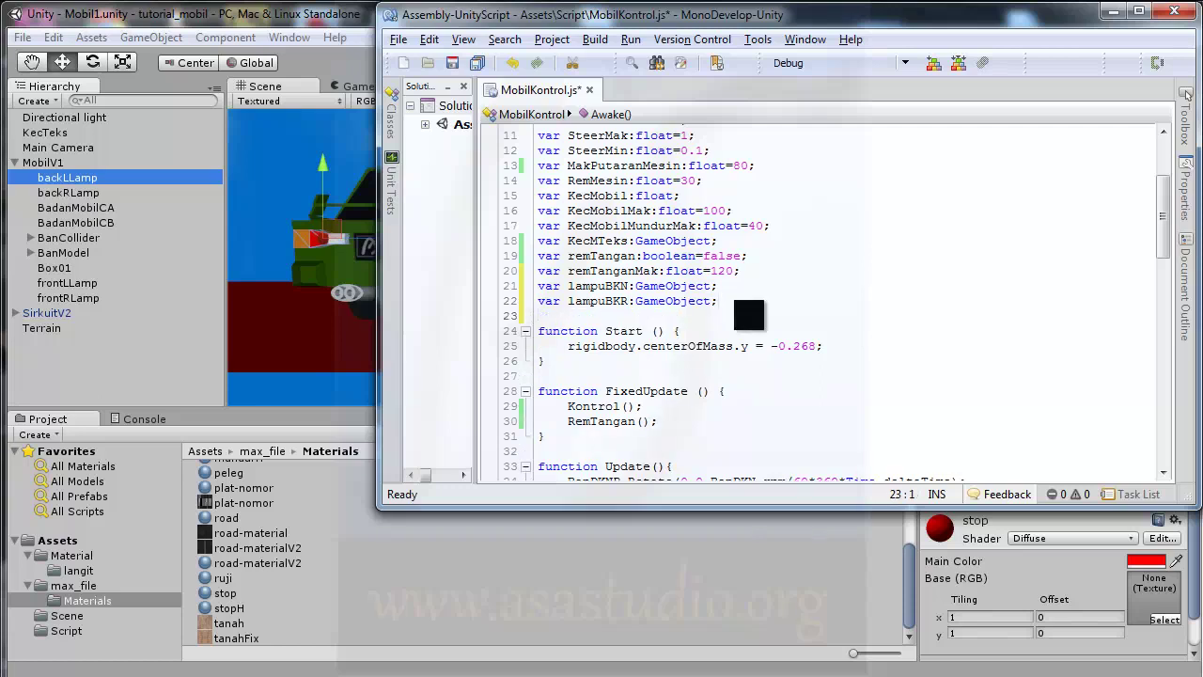
Step: Declare 'var lampuBSMat:Material;' and a copy renamed lampuBSHMat
type("var")
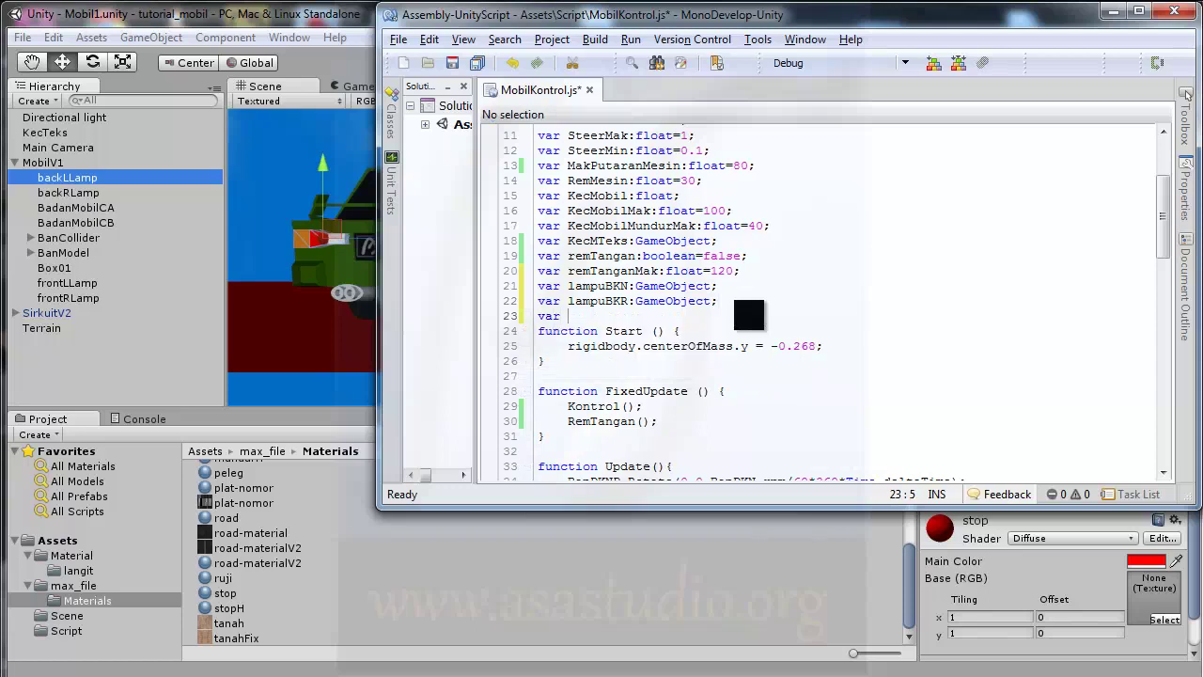
type(" lampu")
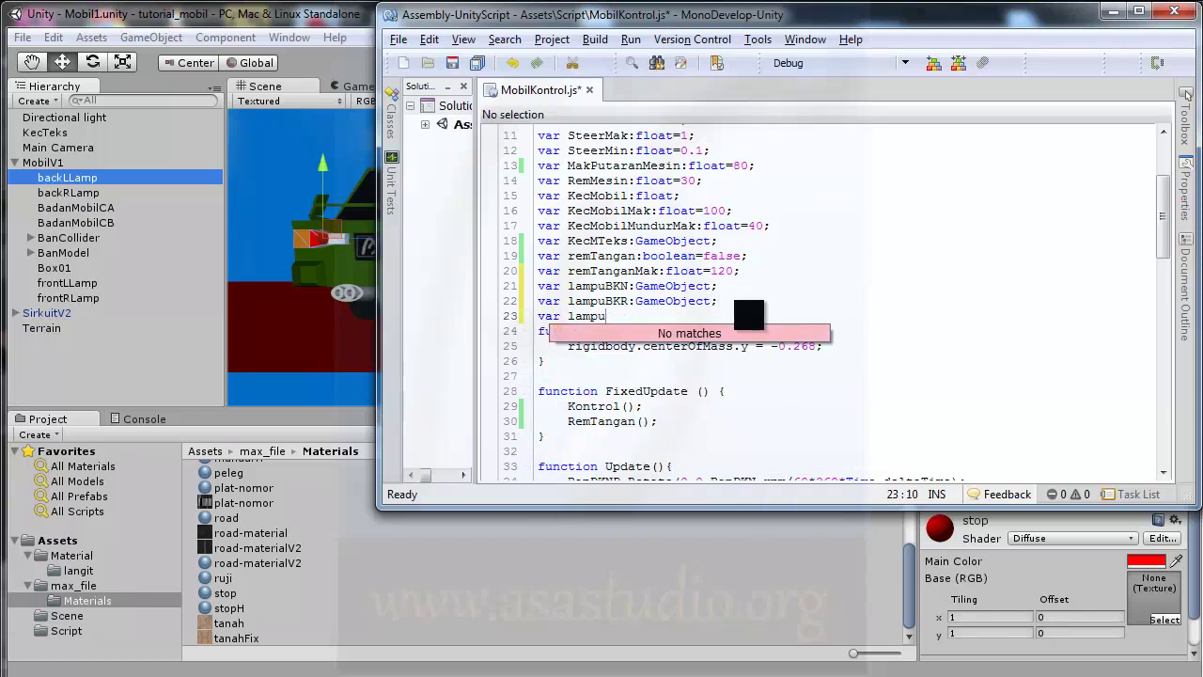
type("B")
type("S")
type("Mat")
type(":")
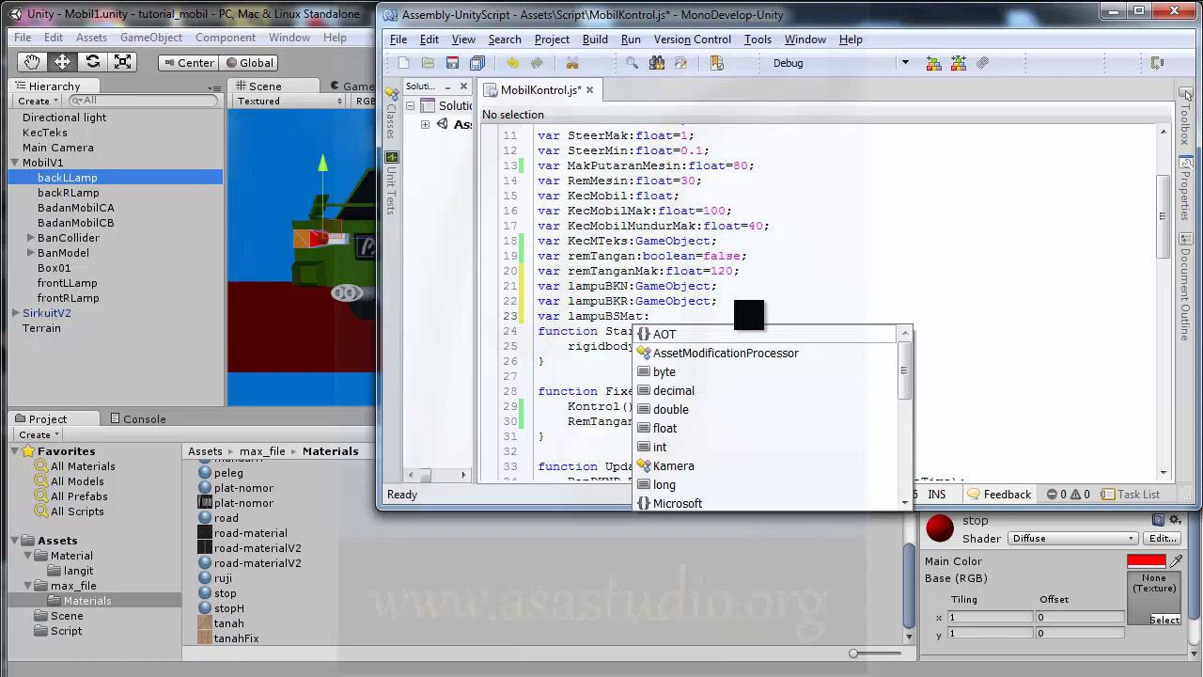
type("Material")
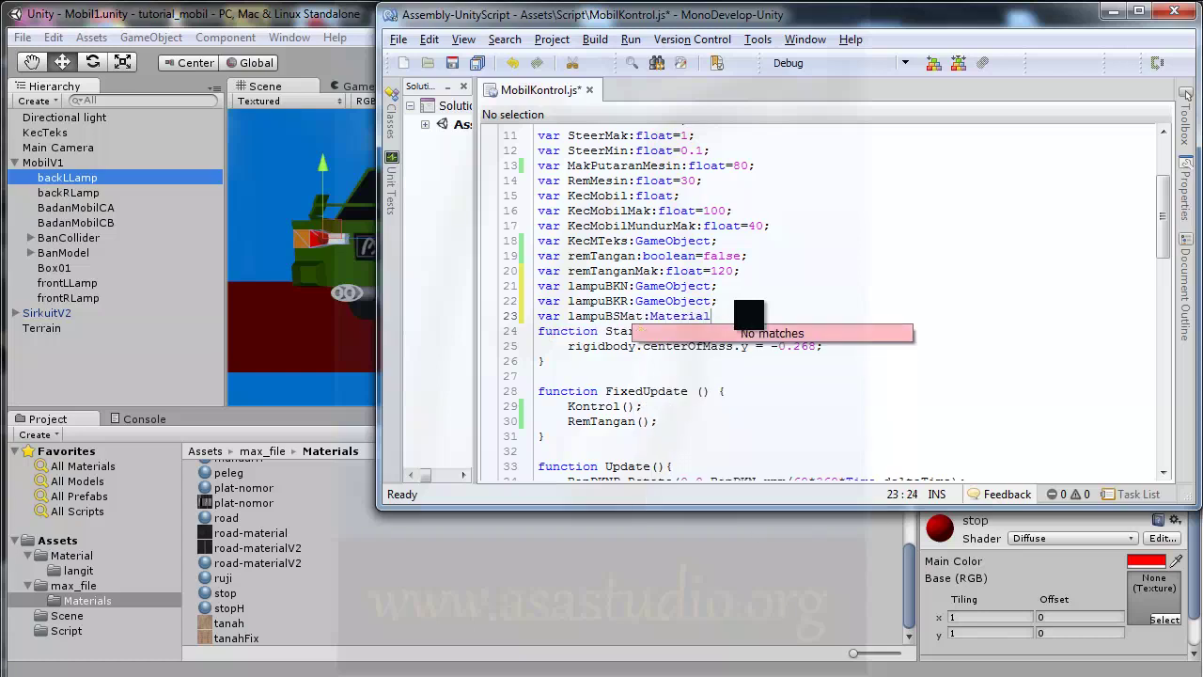
type(";")
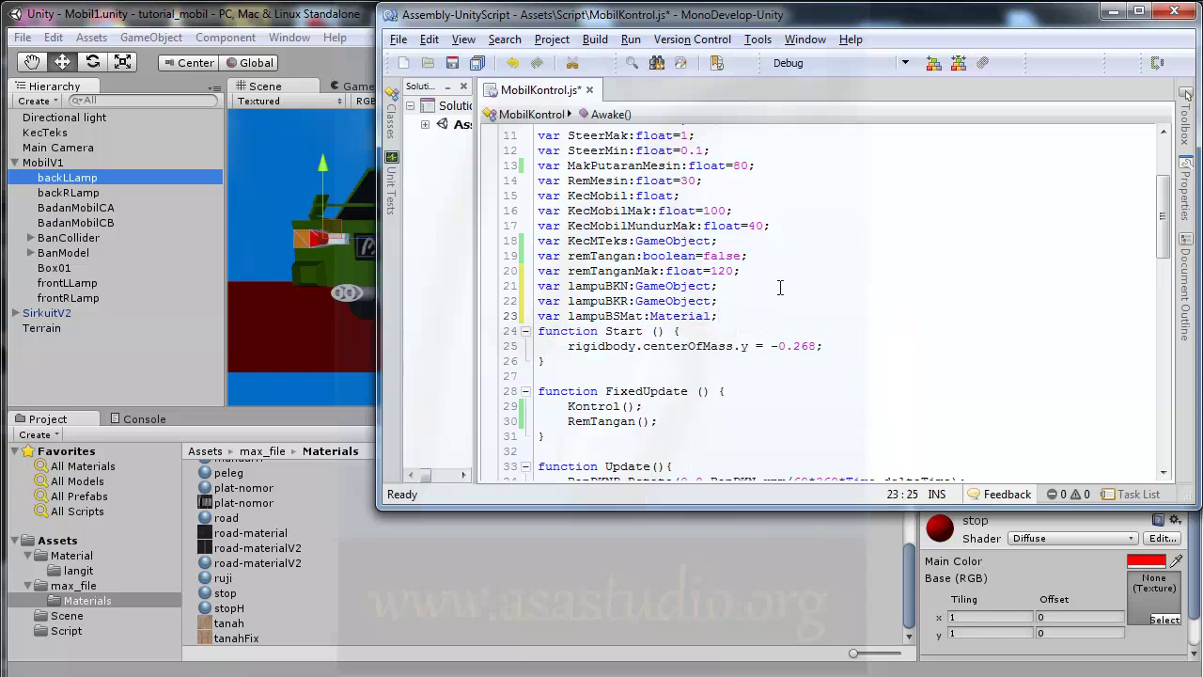
left_click(731, 300, "shift")
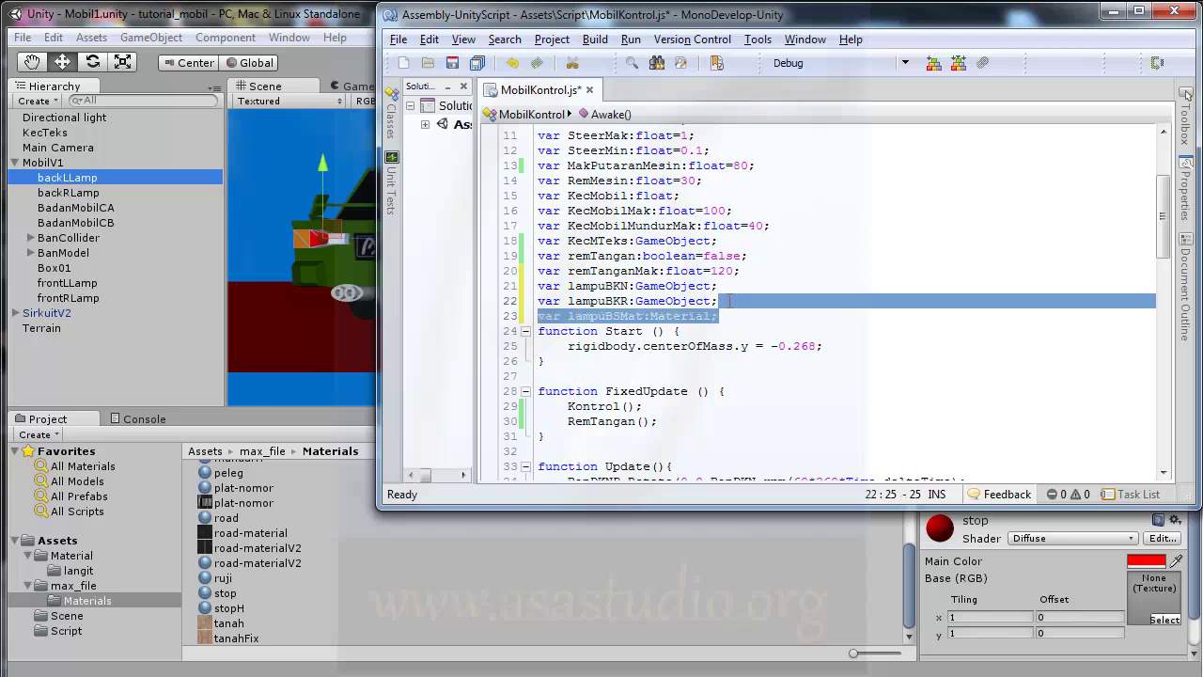
key("ctrl+c")
left_click(730, 301)
key("ctrl+v")
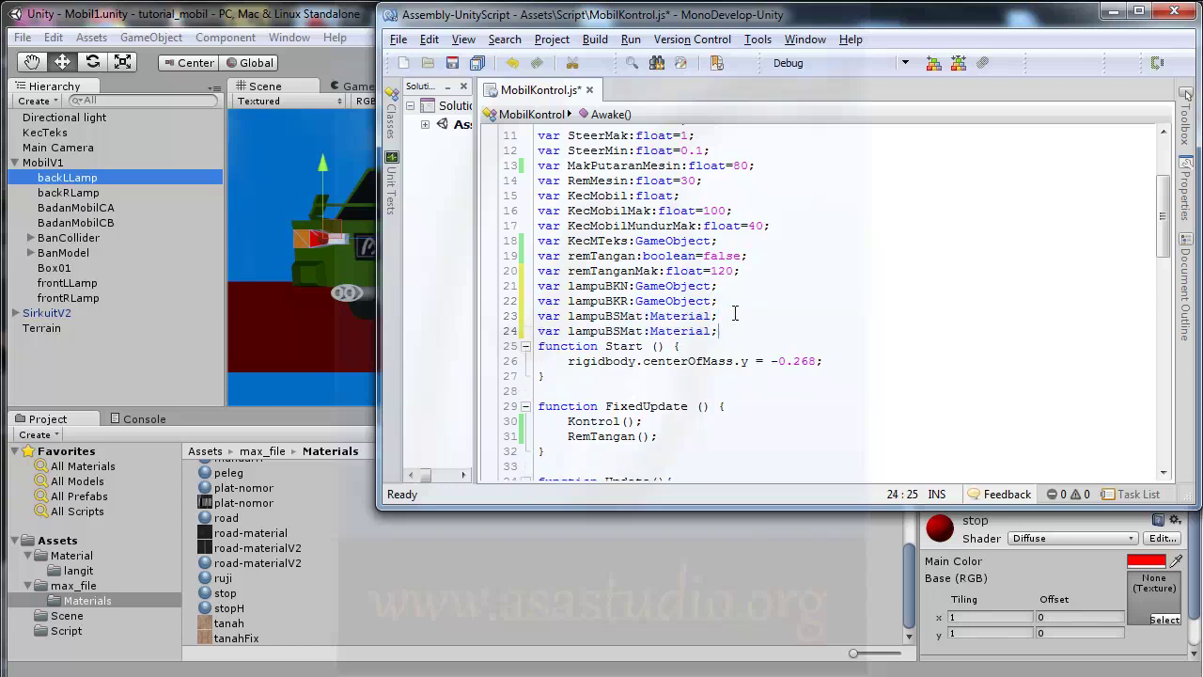
key("Left")
key("Left")
key("Left")
type("H")
Step: Paste both lines again, rename them lampuBMMat and lampuBMHMat, and save the script
left_click_drag(739, 333, 739, 303)
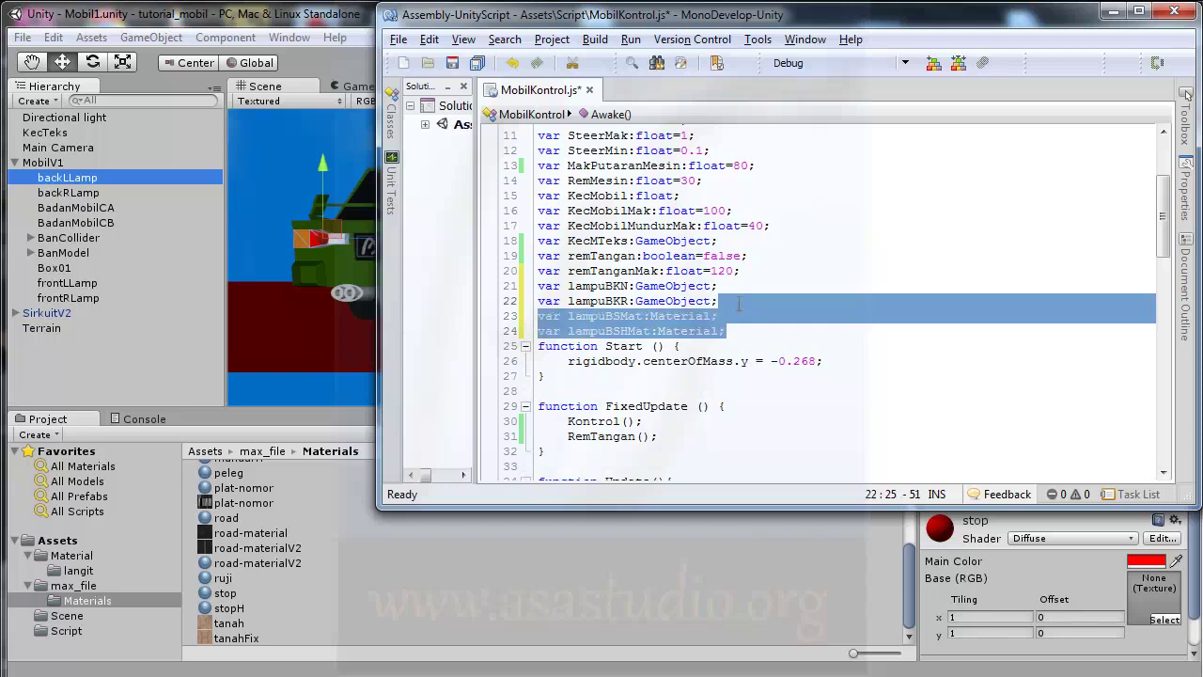
left_click(742, 331)
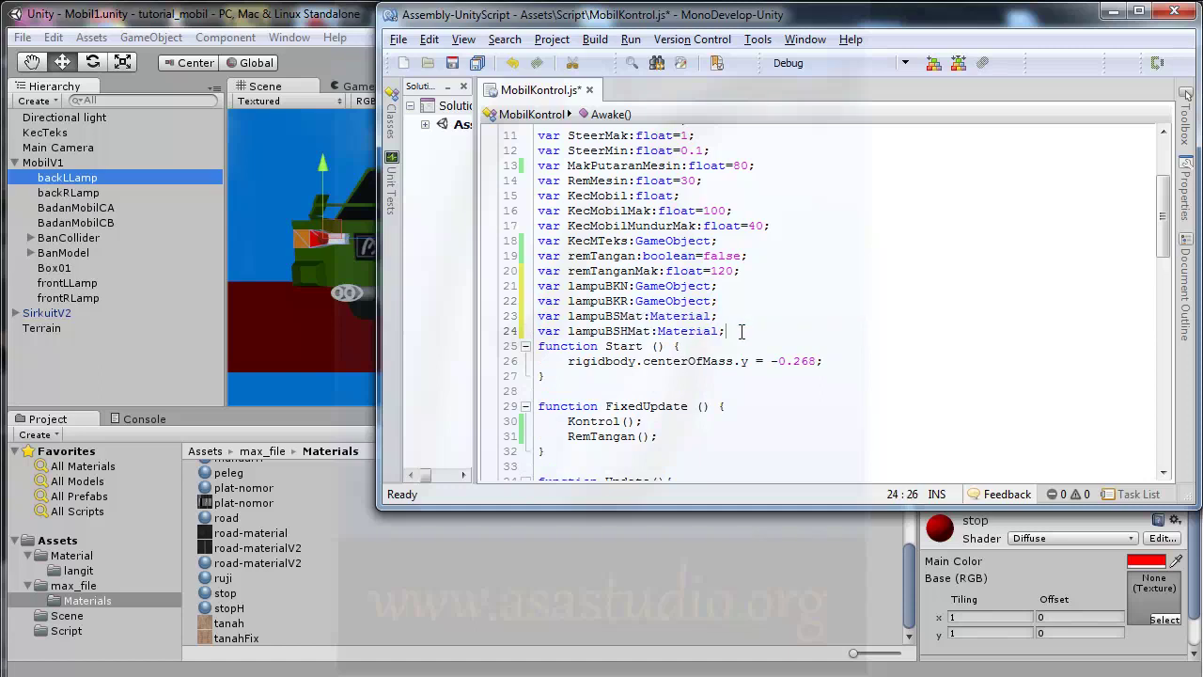
key("ctrl+v")
left_click(611, 346)
key("shift+Right")
type("M")
key("shift+Left")
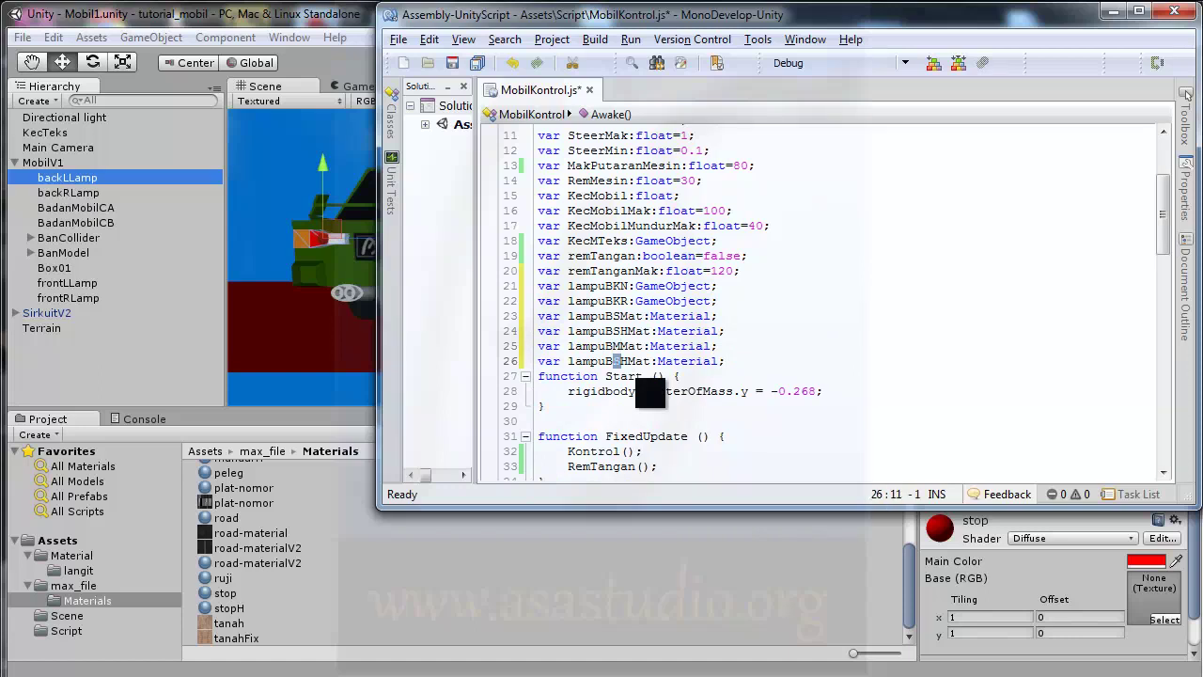
type("M")
left_click(477, 62)
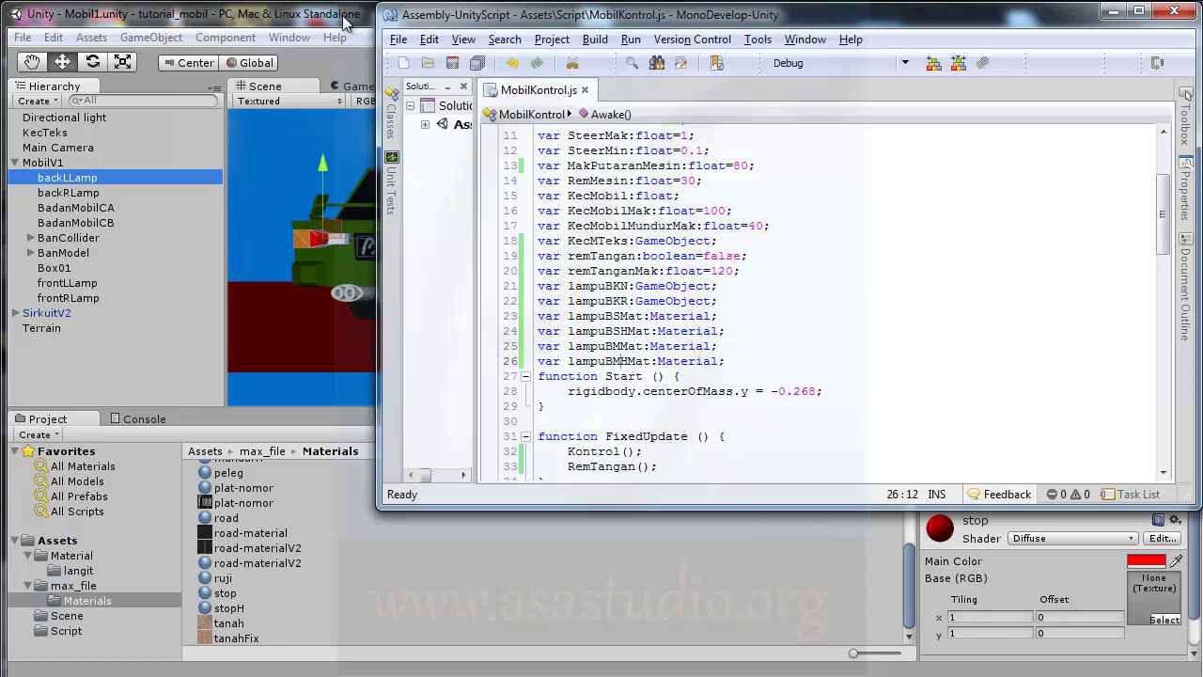
left_click(346, 20)
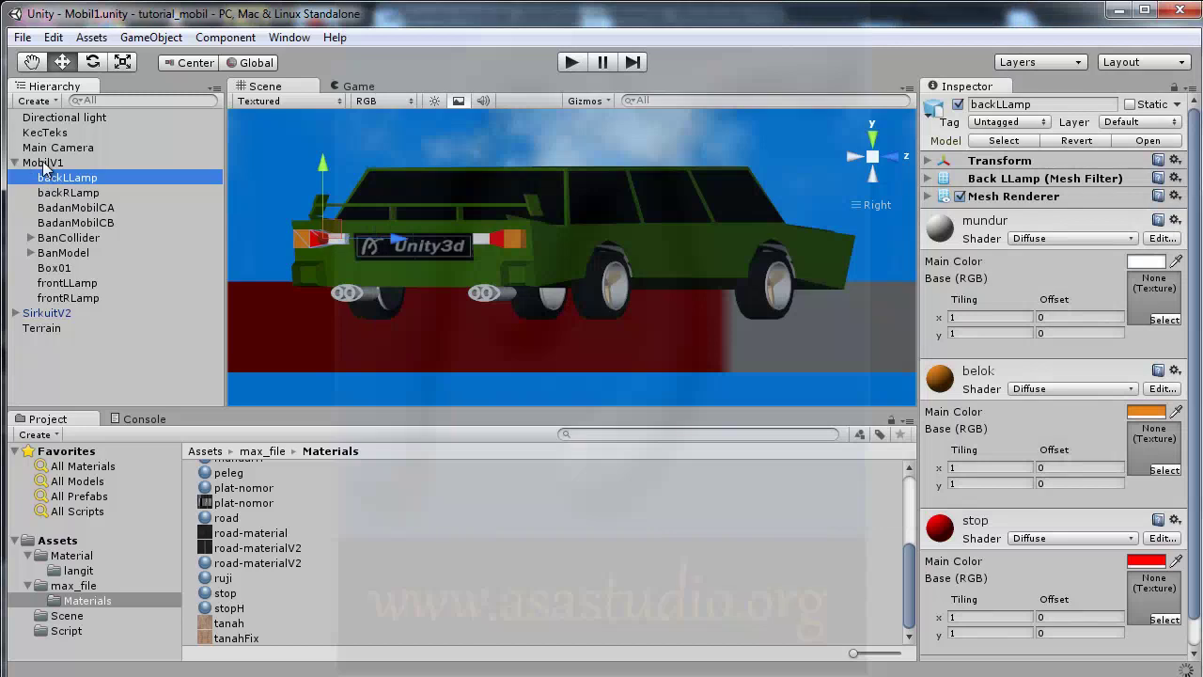
Step: On MobilV1's Mobil Kontrol, assign backRLamp to Lampu BKN, backLLamp to Lampu BKR, stop to Lampu BSMat
left_click(43, 163)
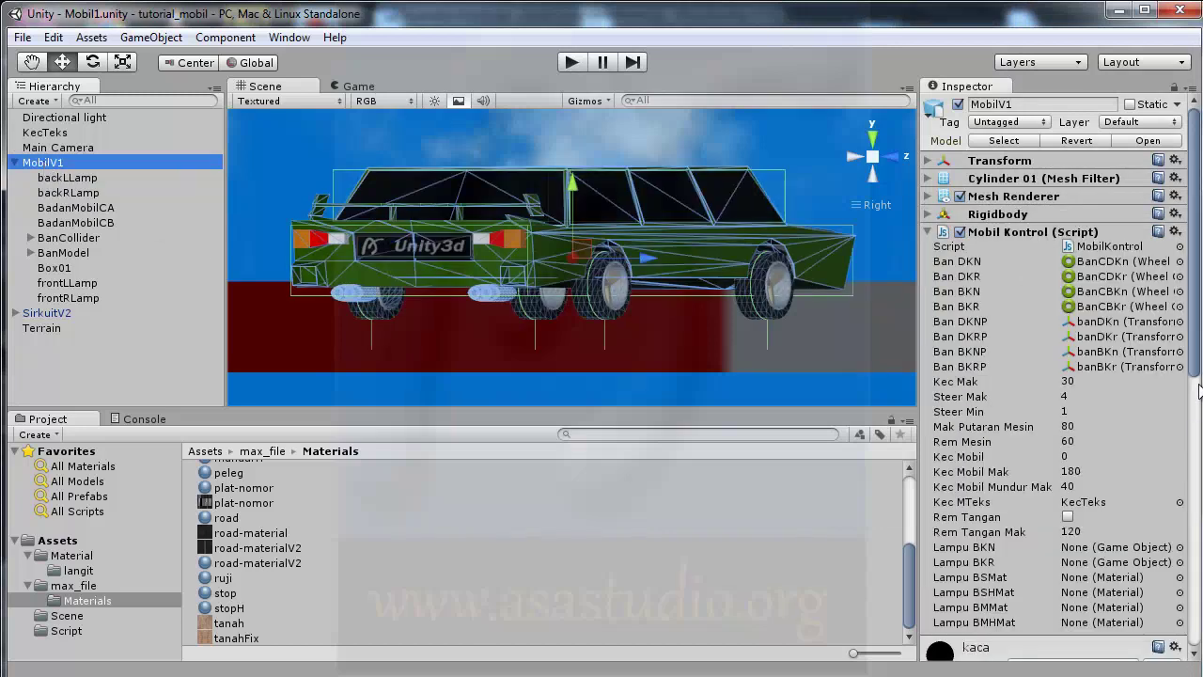
scroll(1198, 413, "down", 5)
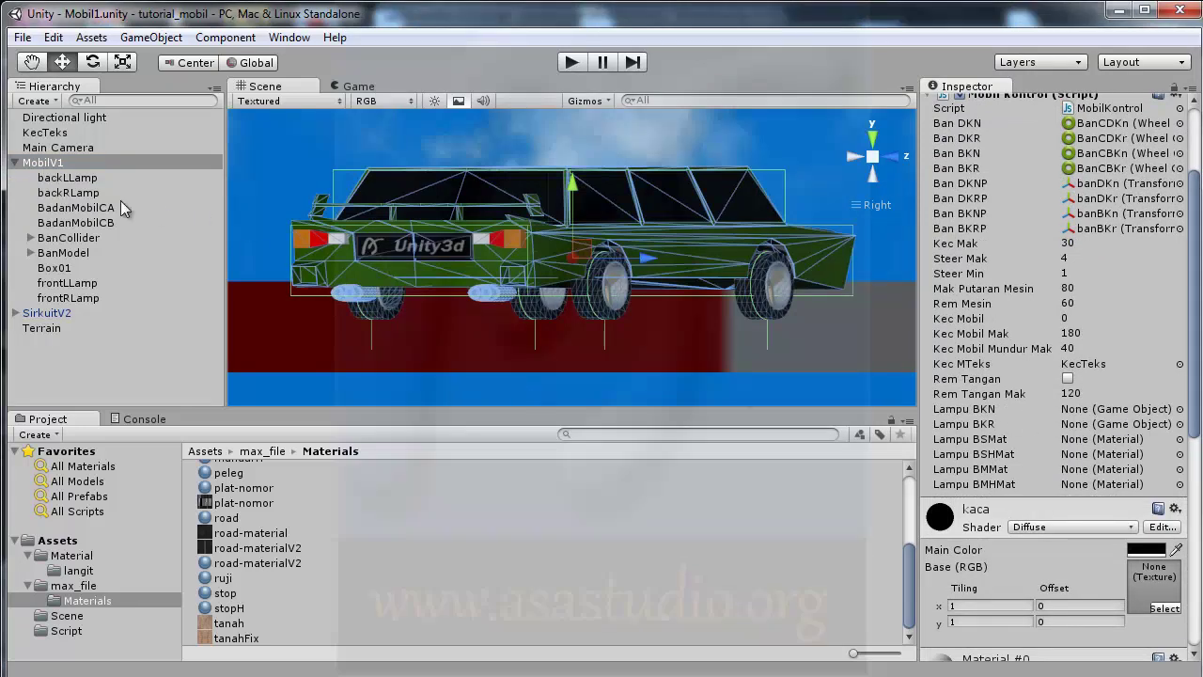
left_click(77, 180)
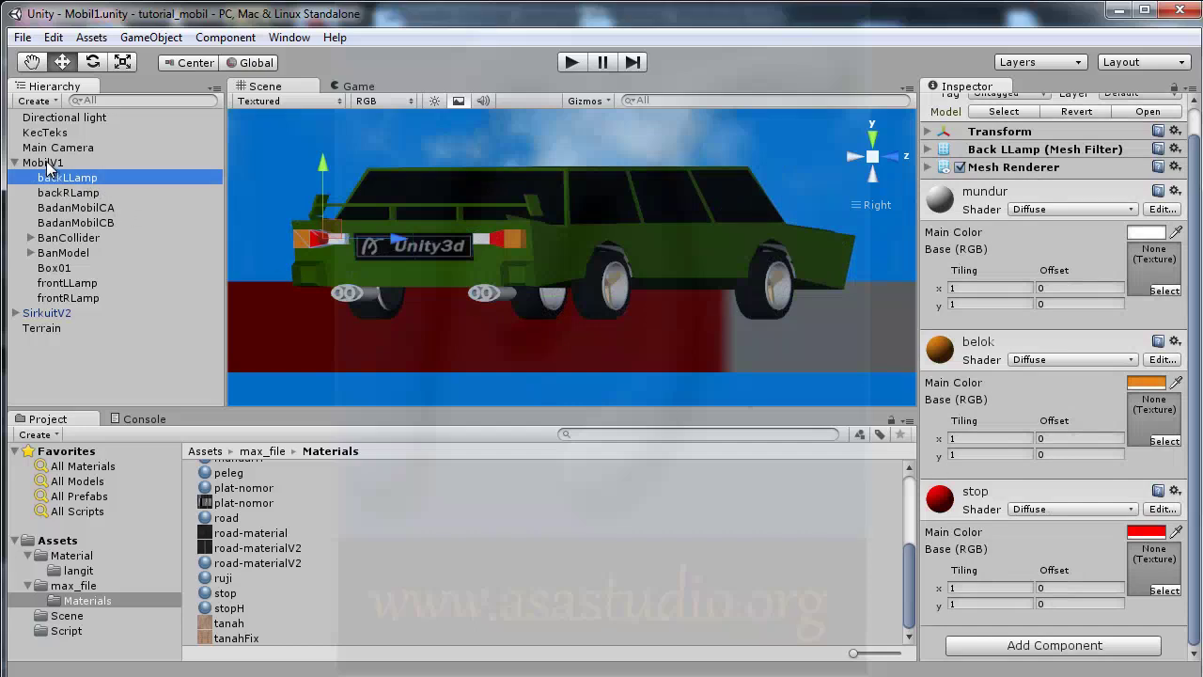
left_click(43, 161)
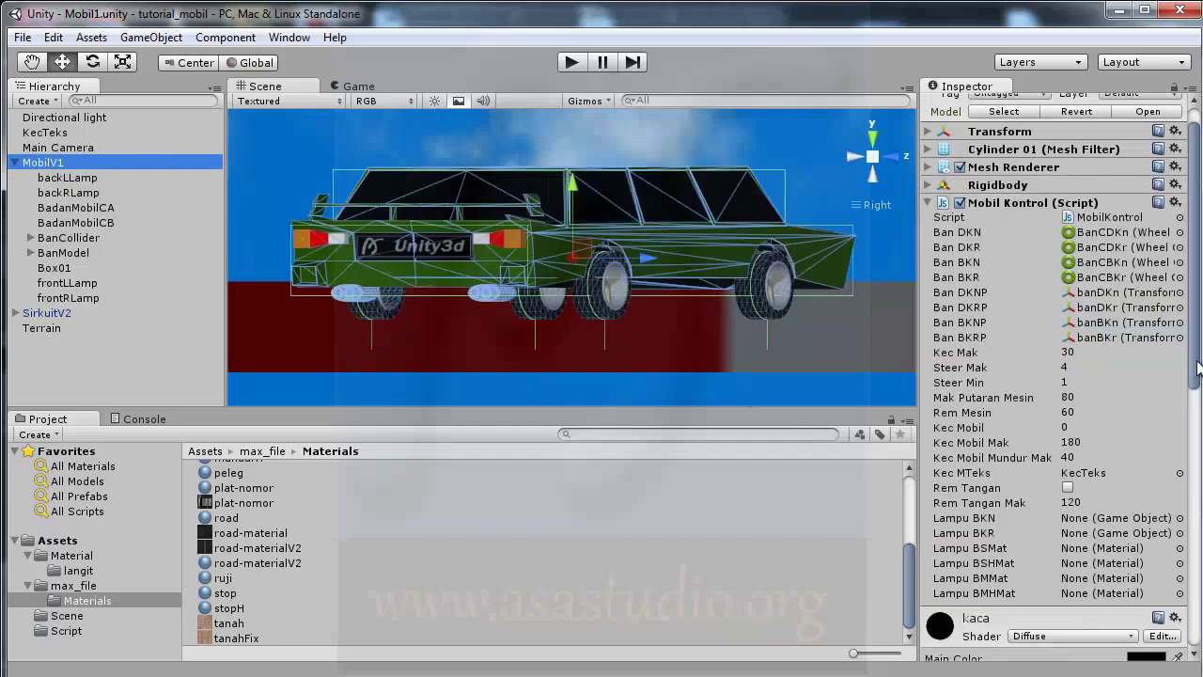
left_click_drag(1196, 368, 1198, 418)
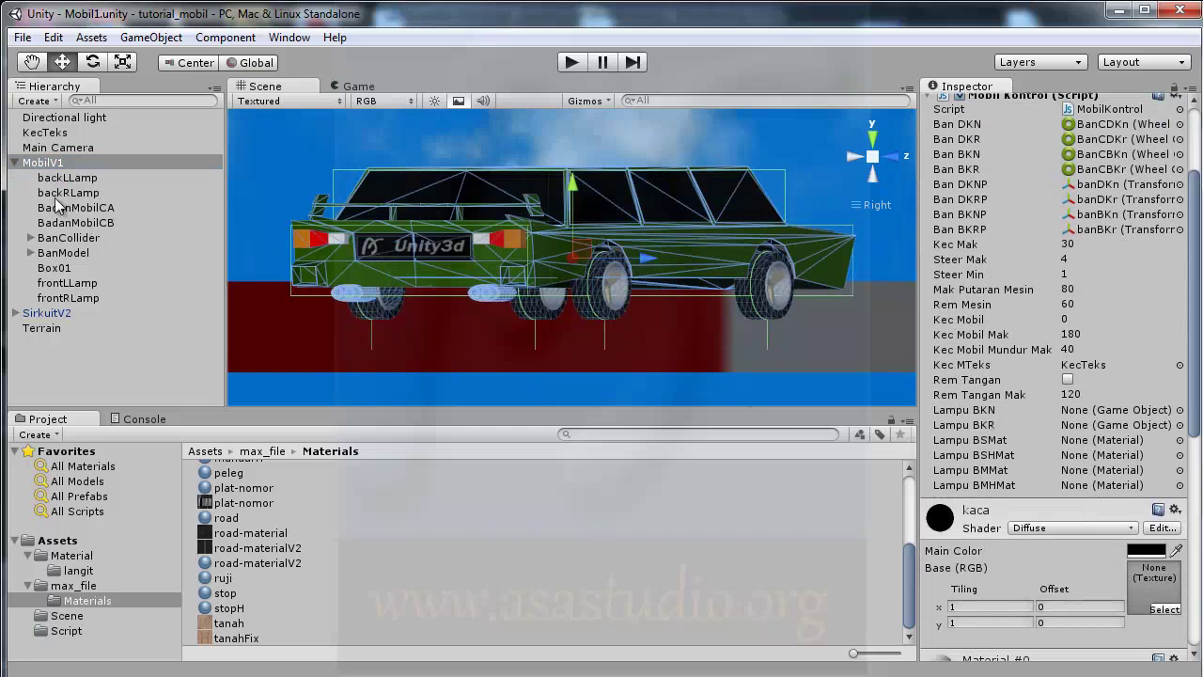
mouse_move(54, 195)
left_mouse_down()
mouse_move(959, 435)
mouse_move(978, 416)
left_mouse_up()
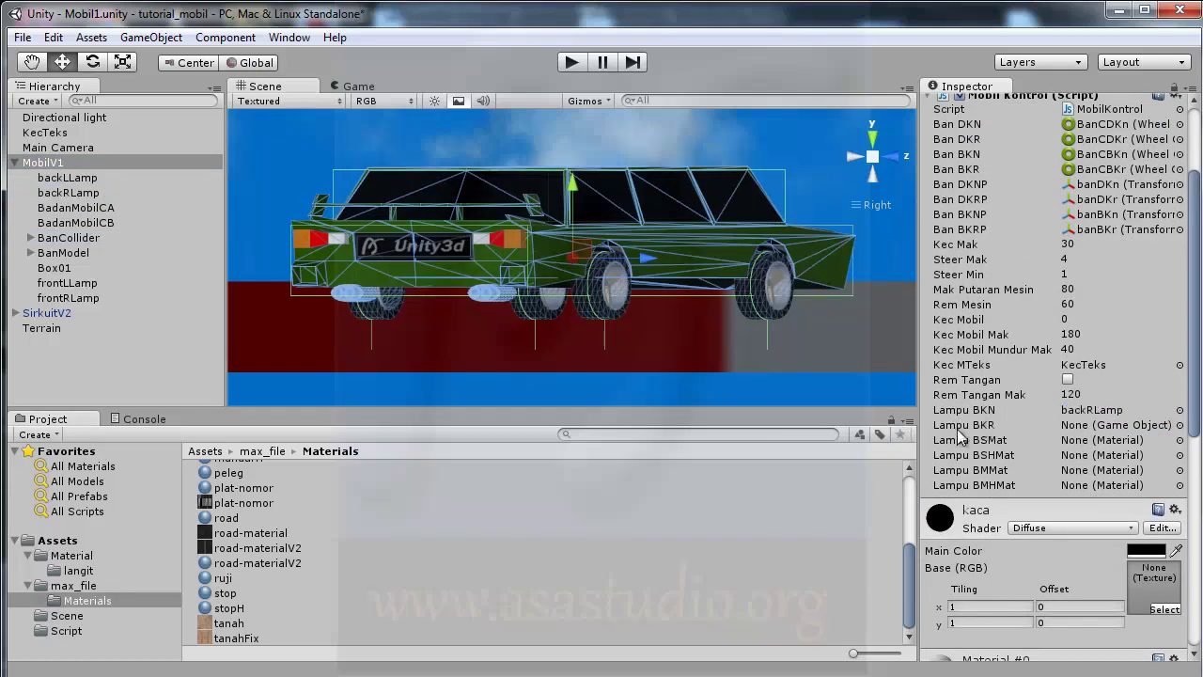
mouse_move(65, 178)
left_mouse_down()
mouse_move(357, 292)
mouse_move(976, 426)
left_mouse_up()
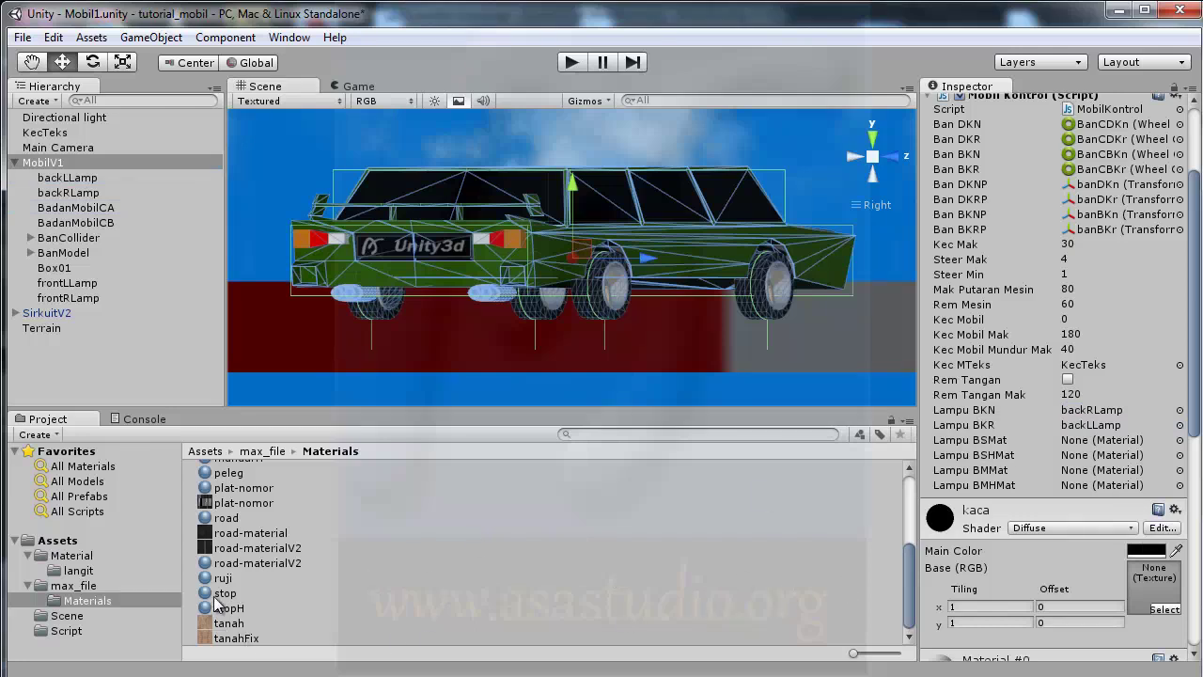
left_click_drag(207, 598, 957, 464)
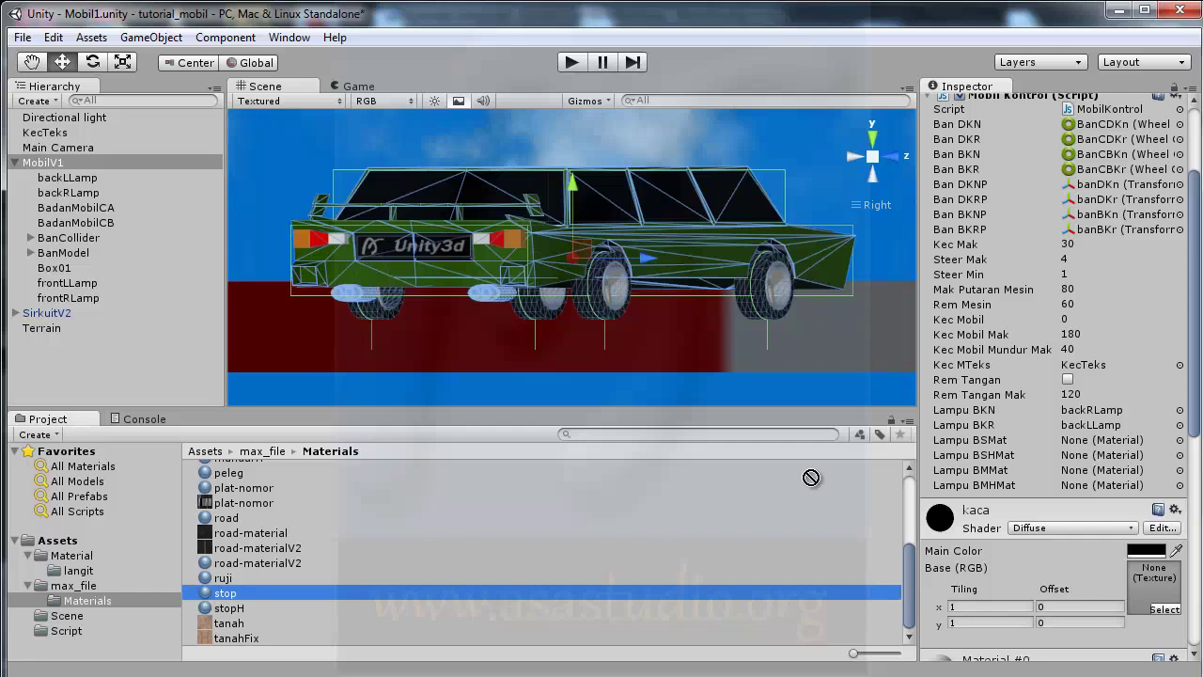
Step: Assign stopH to Lampu BSHMat, mundur to Lampu BMMat and mundurH to Lampu BMHMat
left_click_drag(957, 464, 971, 440)
left_click_drag(912, 522, 911, 587)
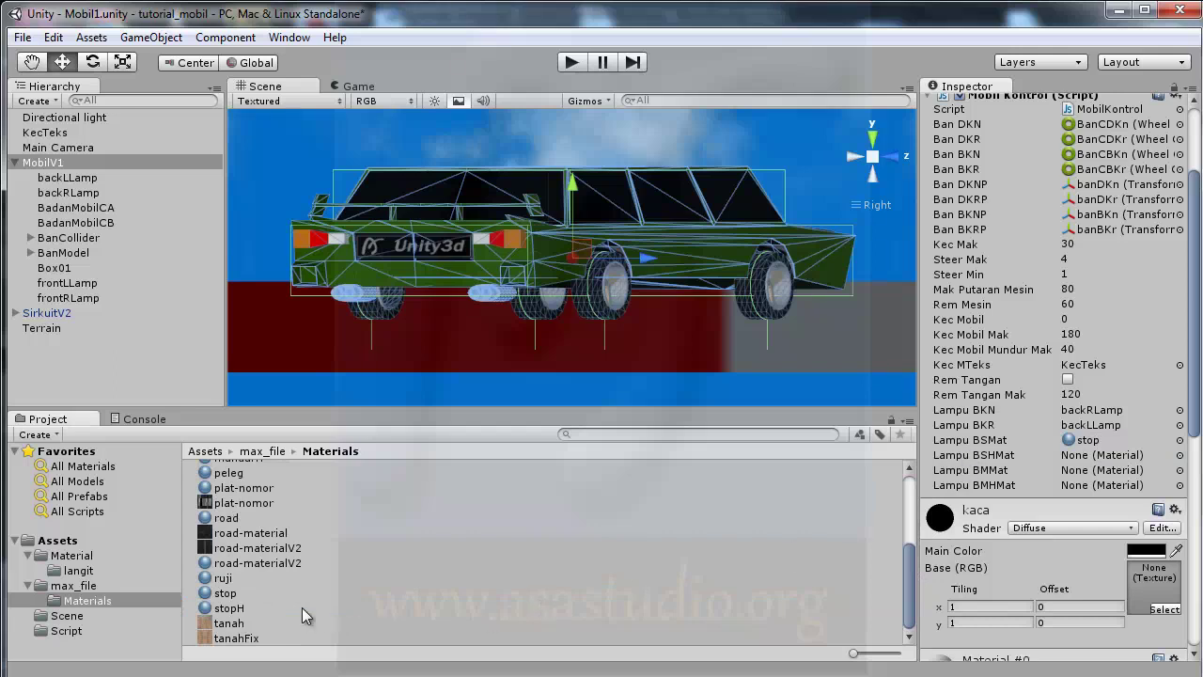
left_click_drag(227, 613, 952, 459)
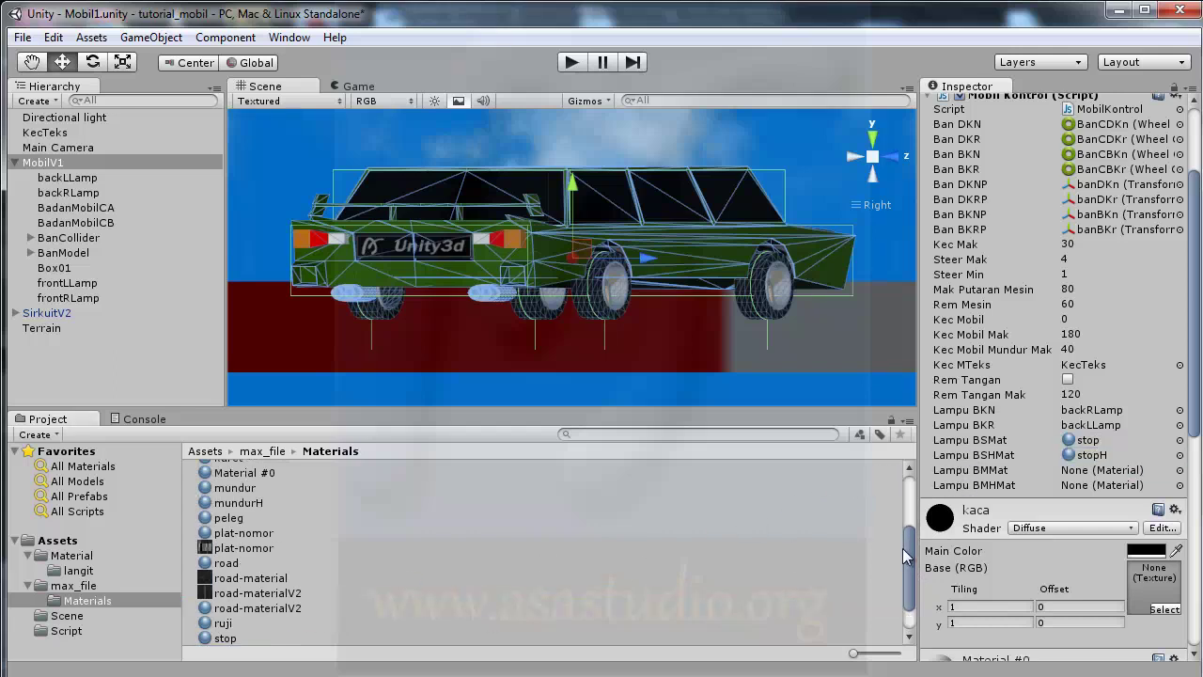
scroll(909, 560, "up", 2)
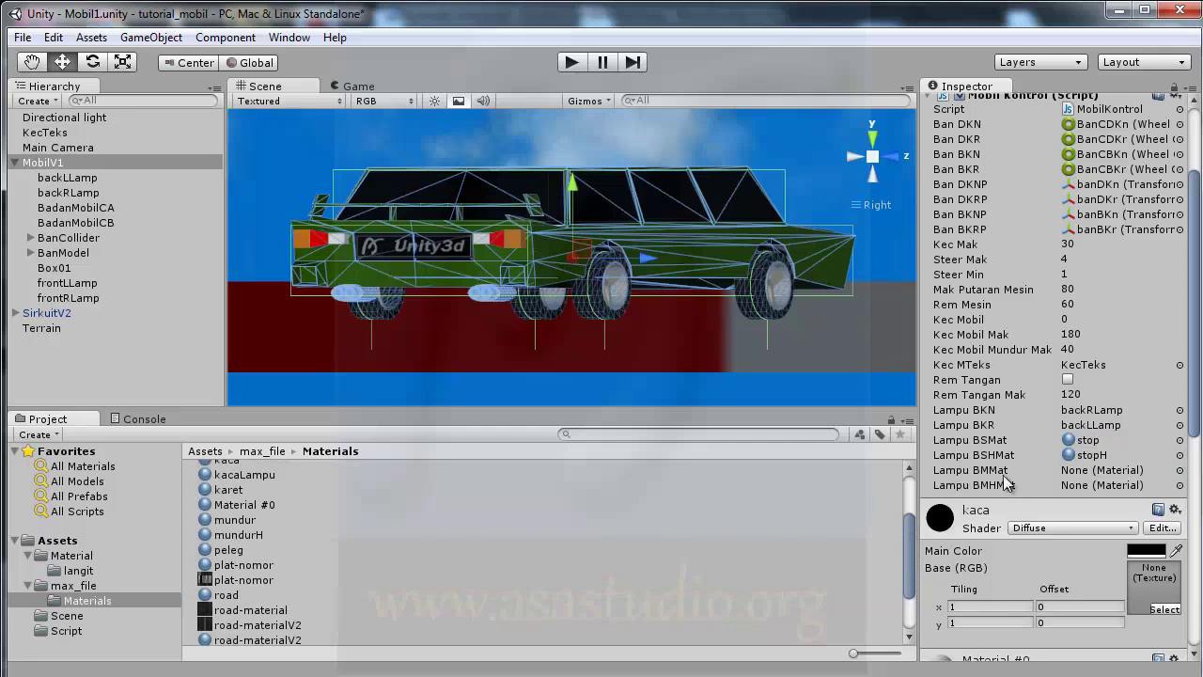
mouse_move(225, 520)
left_mouse_down()
mouse_move(790, 477)
mouse_move(1095, 470)
left_mouse_up()
left_click_drag(234, 538, 987, 498)
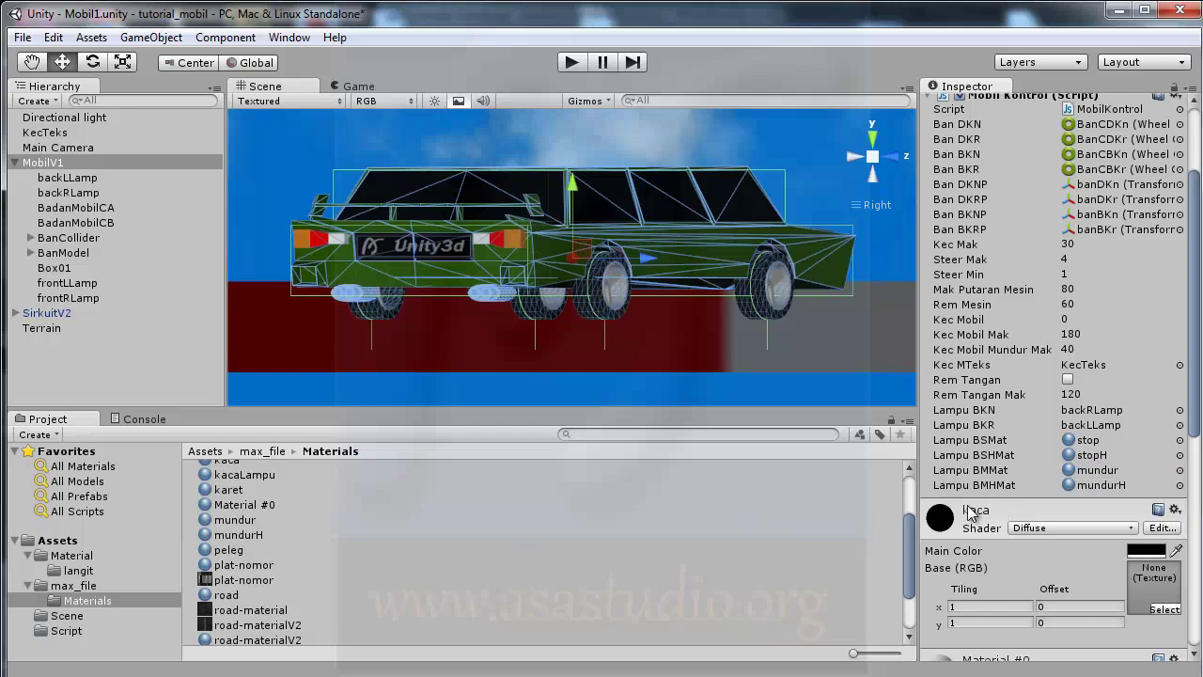
Step: Save the Unity scene and bring MobilKontrol.js back up in MonoDevelop
left_click(23, 37)
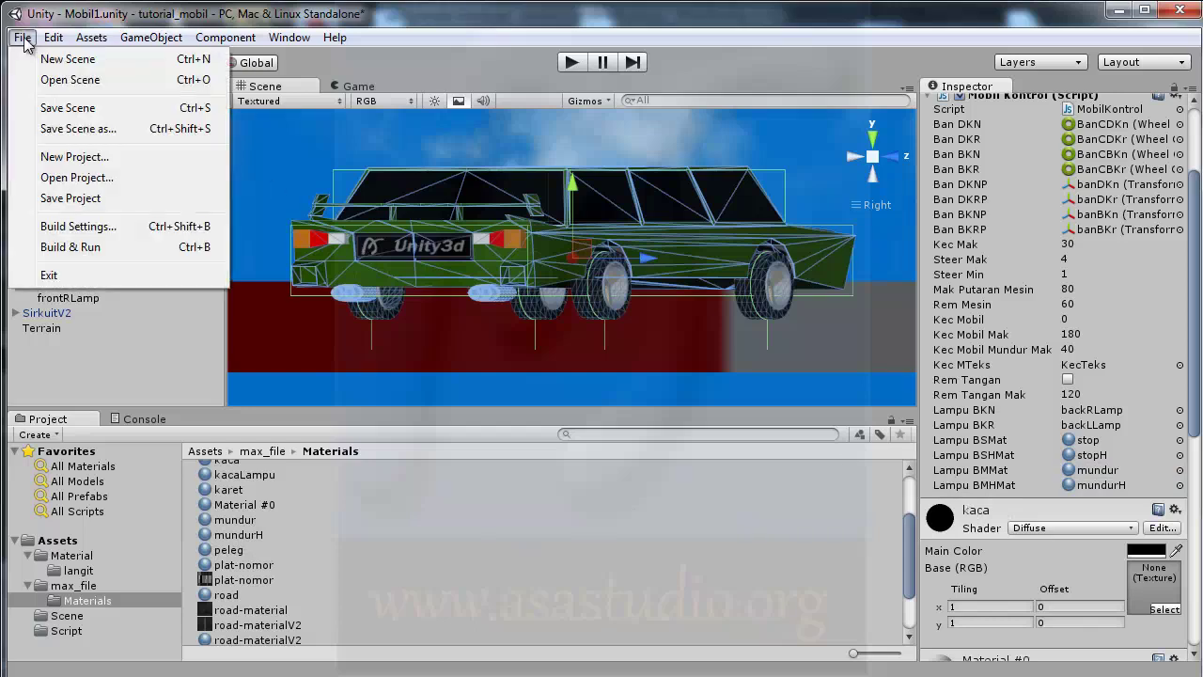
left_click(54, 111)
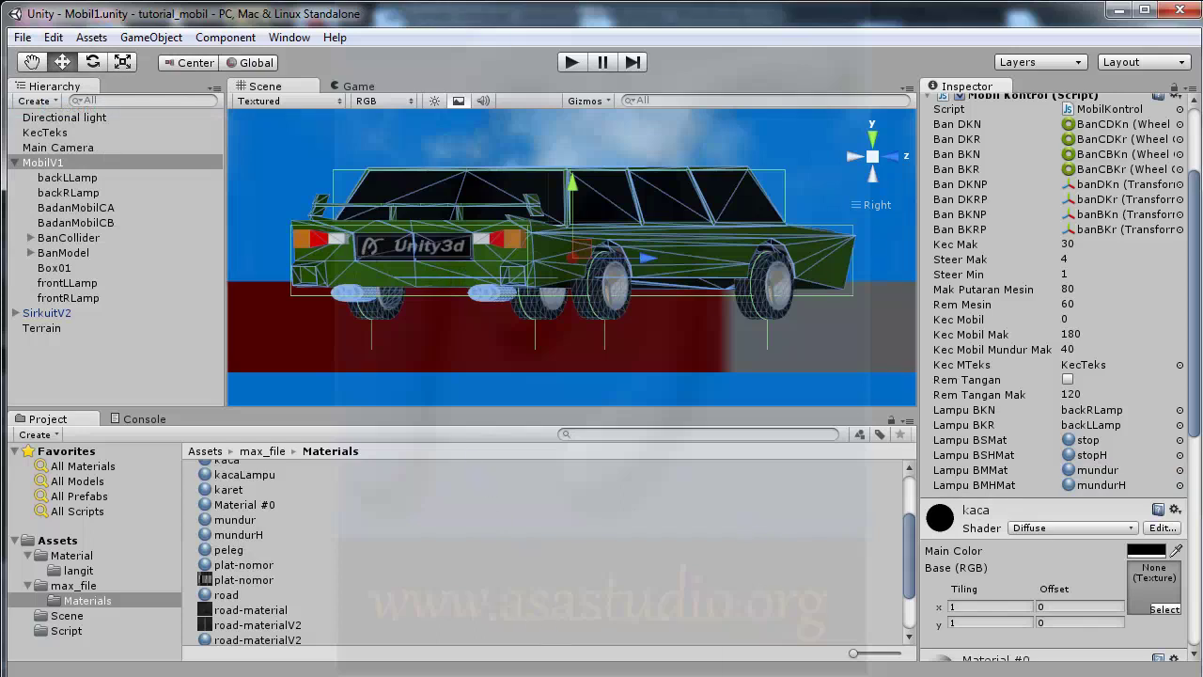
mouse_move(842, 676)
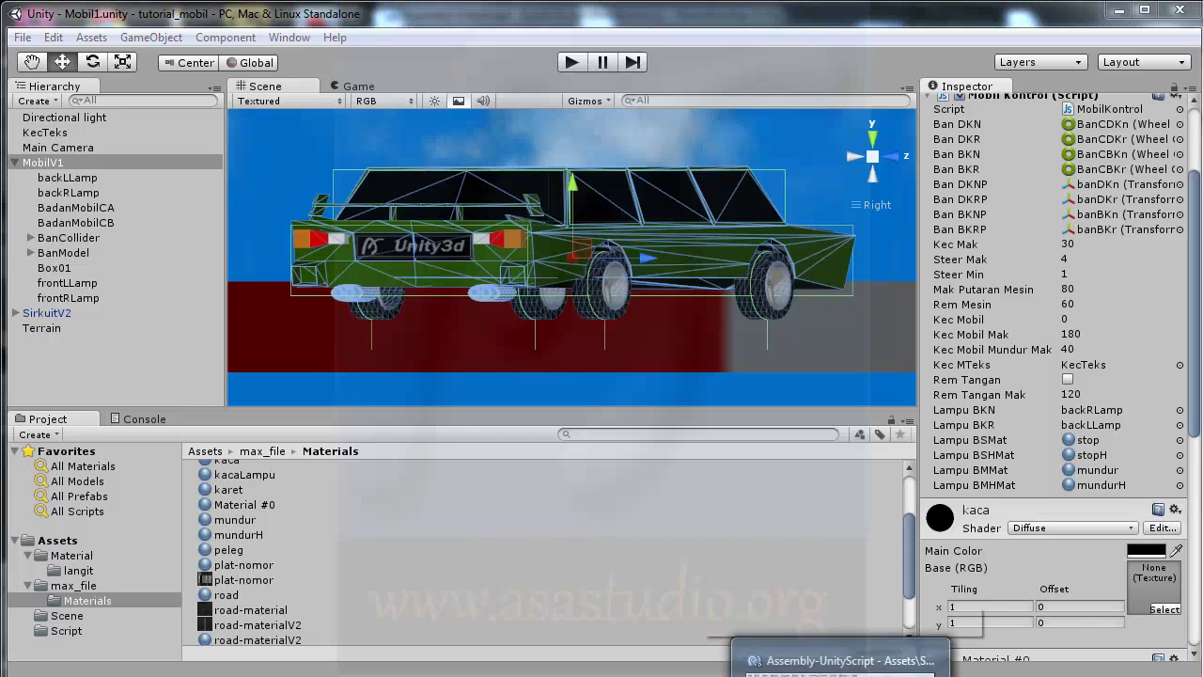
left_click(841, 661)
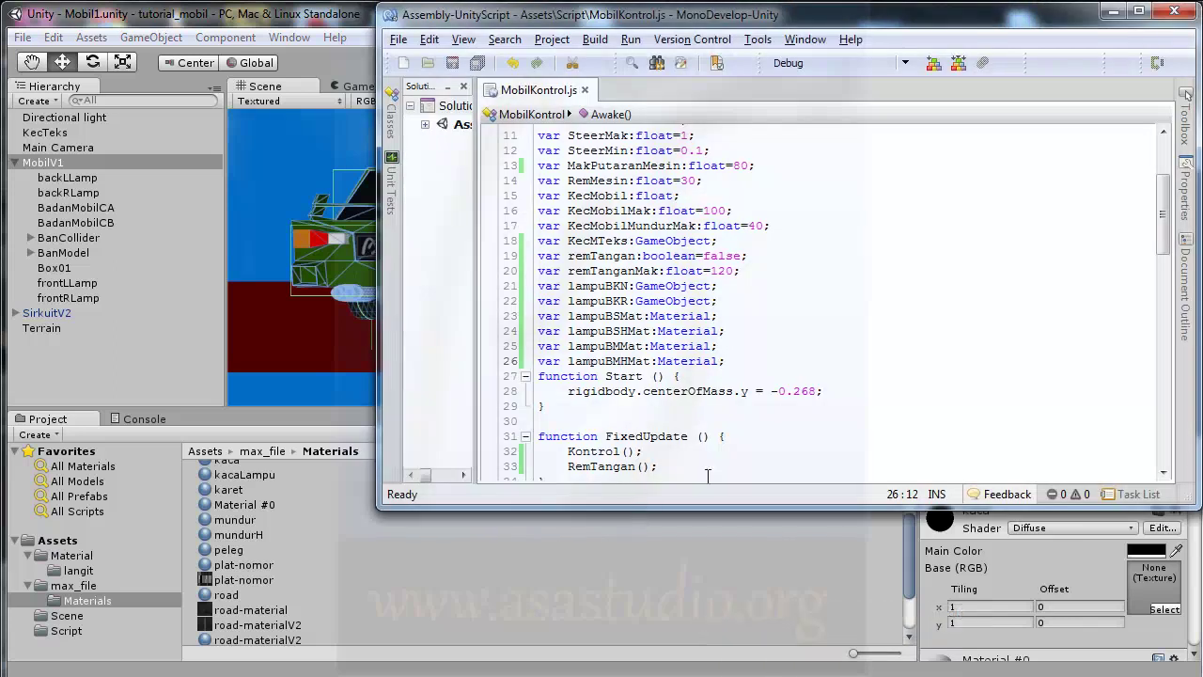
Step: Add an empty 'function LampuBelakang(){ }' with an indented body after RemTangan at line 90
left_click_drag(1170, 242, 1168, 456)
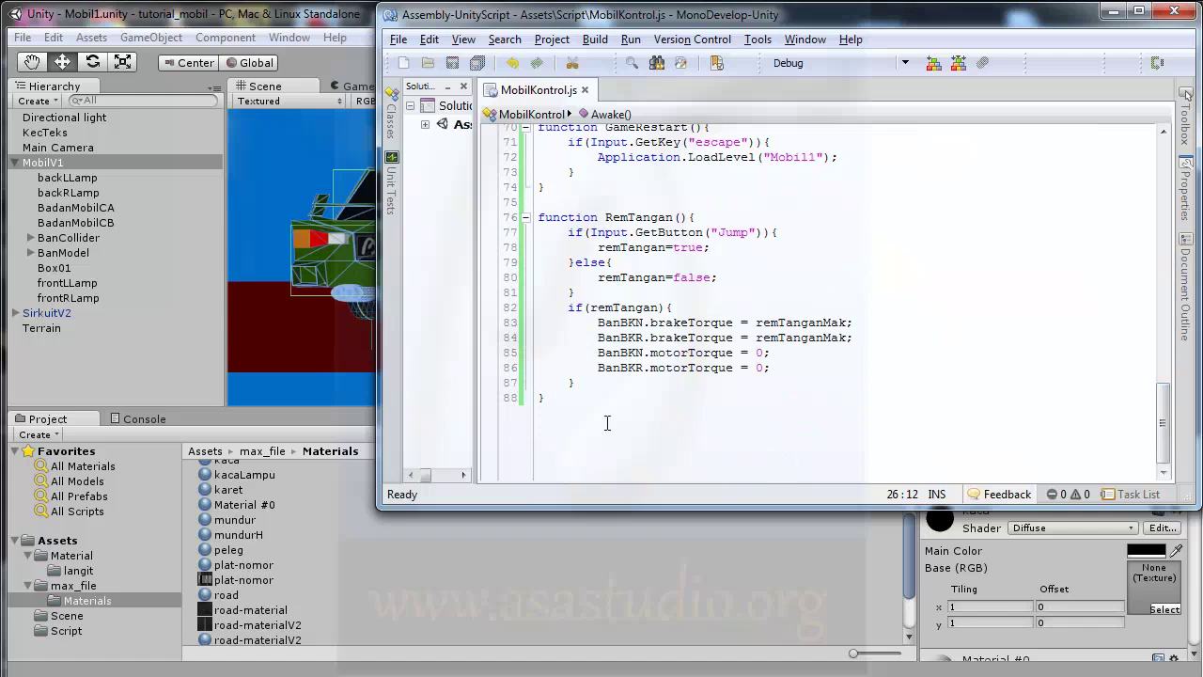
left_click(561, 406)
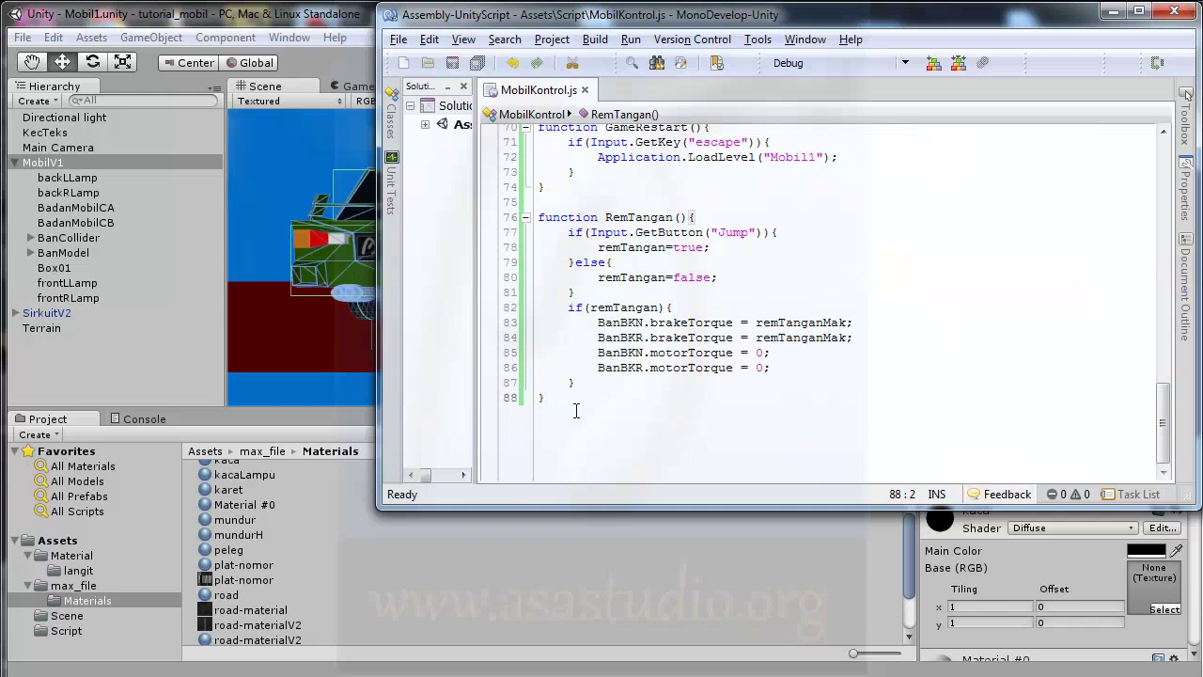
key("Return")
key("Return")
type("funct")
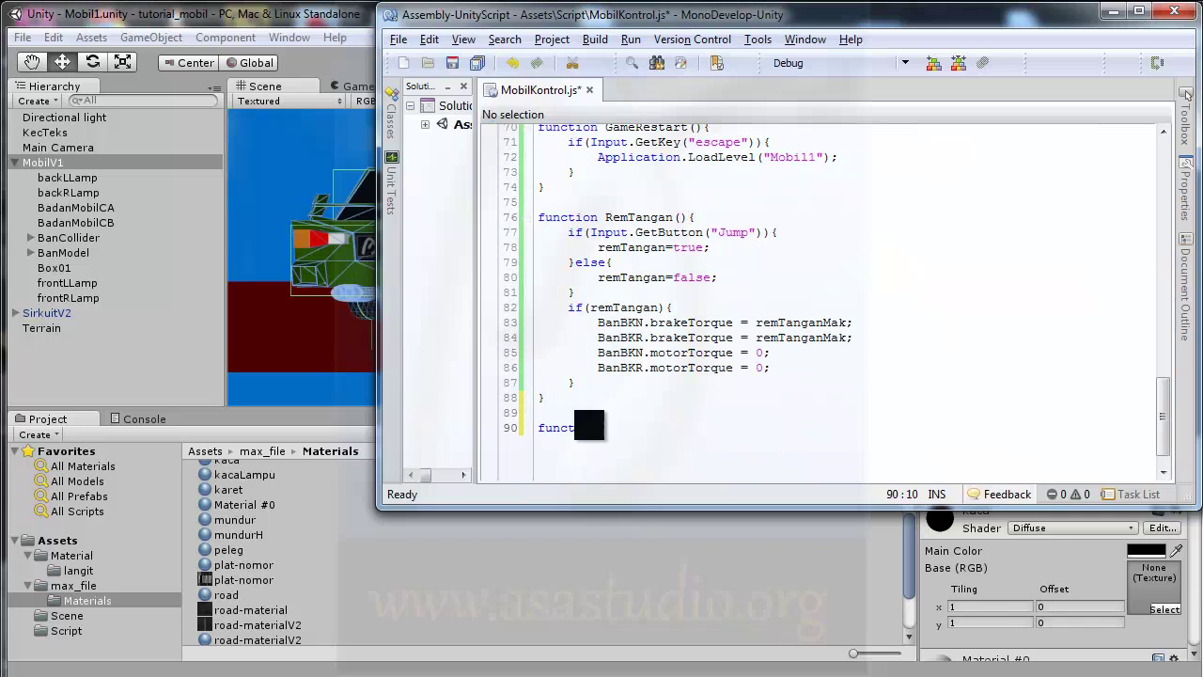
type("ion LampuB")
type("akang(){")
key("Return")
key("Tab")
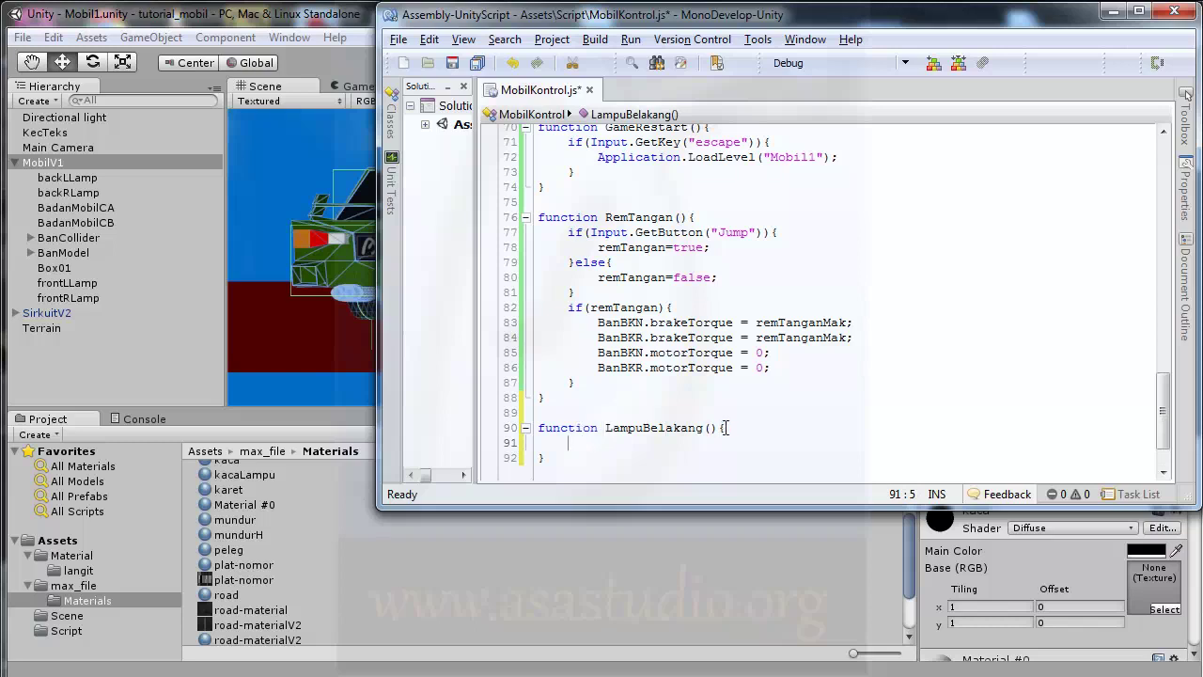
scroll(726, 427, "up", 5)
scroll(726, 428, "up", 3)
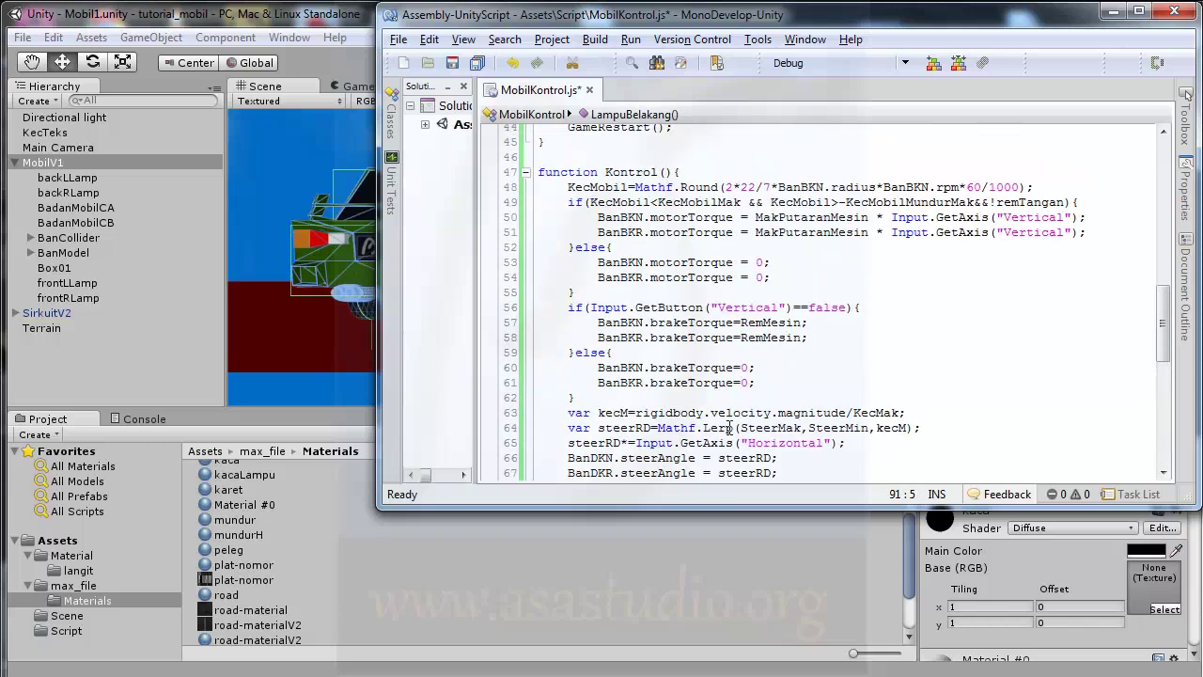
scroll(731, 427, "up", 1)
scroll(730, 427, "up", 3)
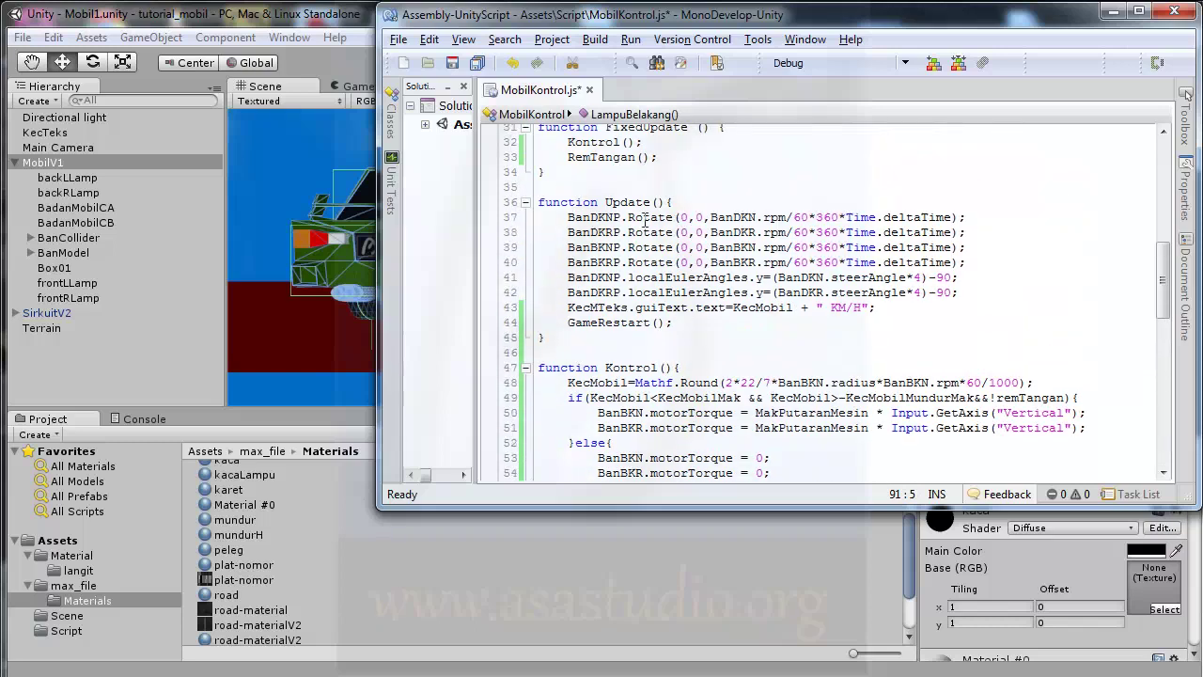
Step: Call 'LampuBelakang();' on a new line after GameRestart(); in Update
left_click(686, 322)
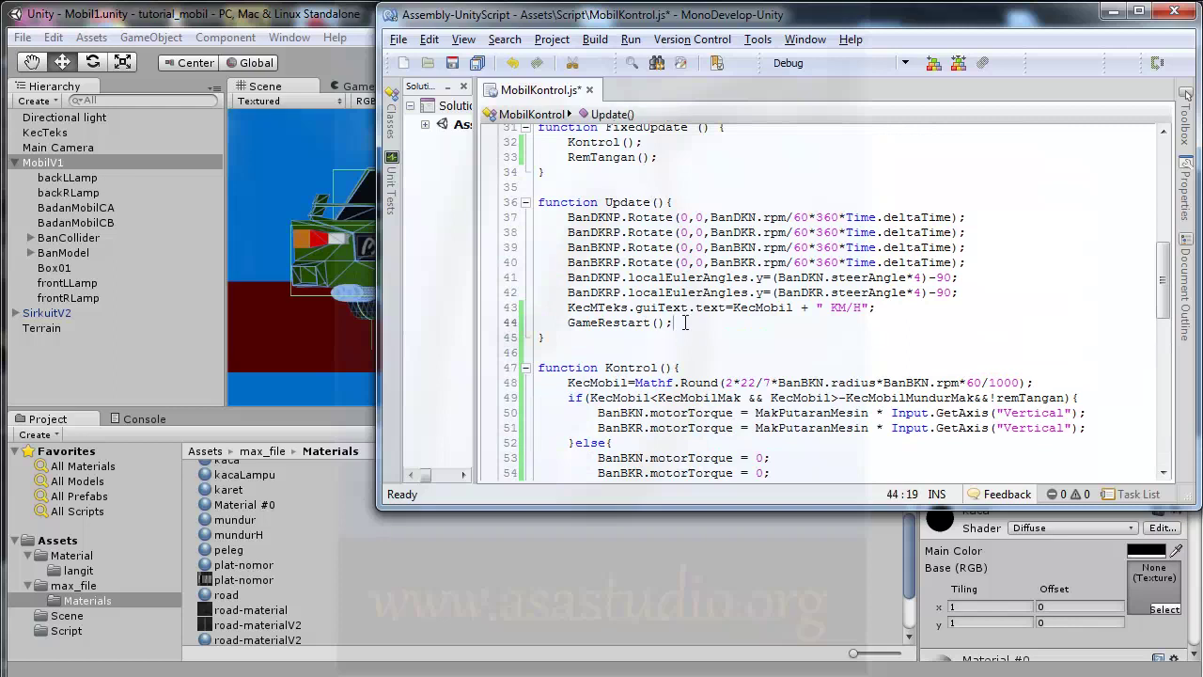
key("Return")
type("Lampu")
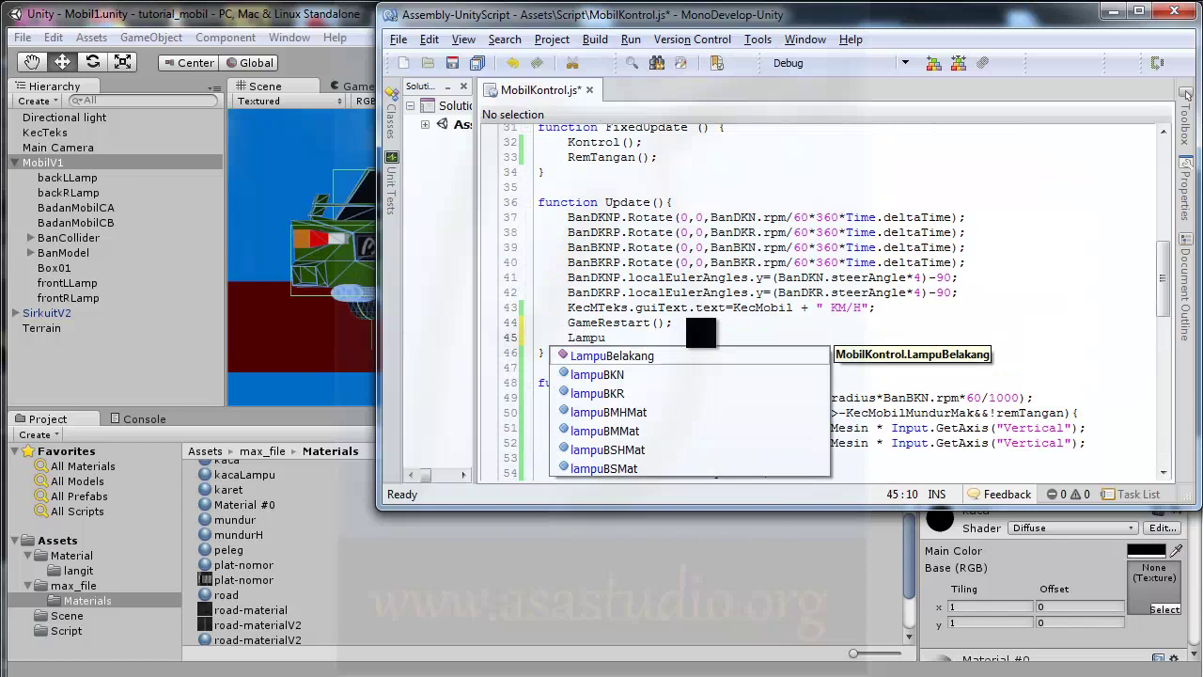
type("Belakang")
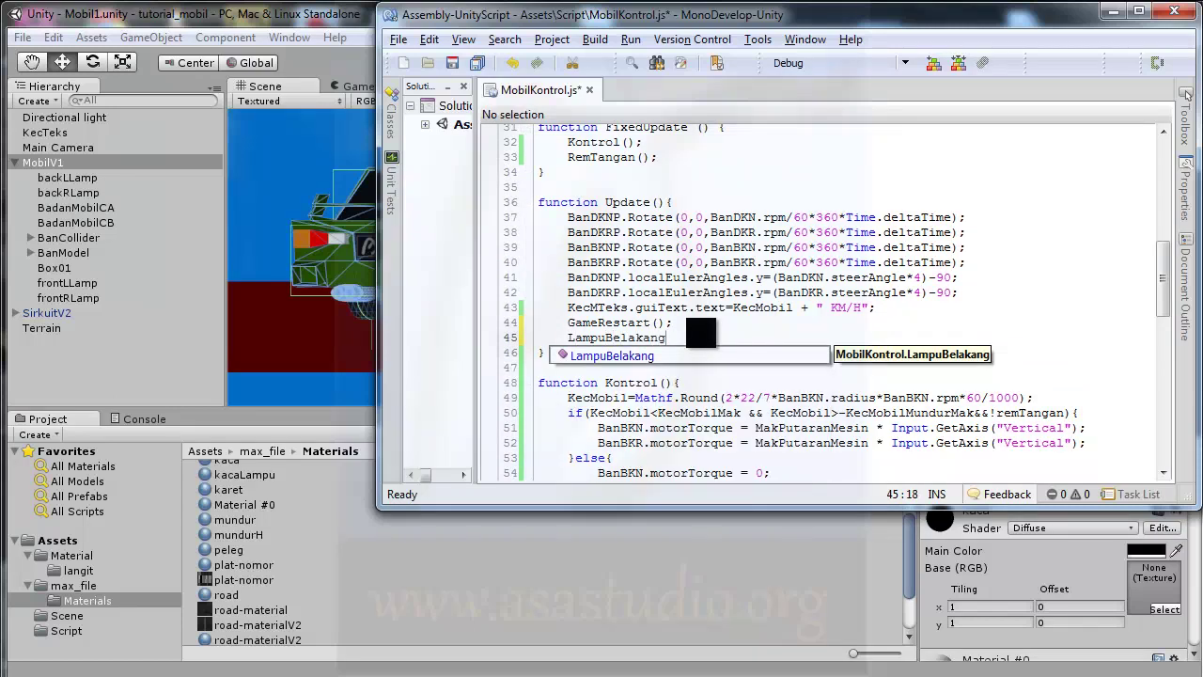
type("();")
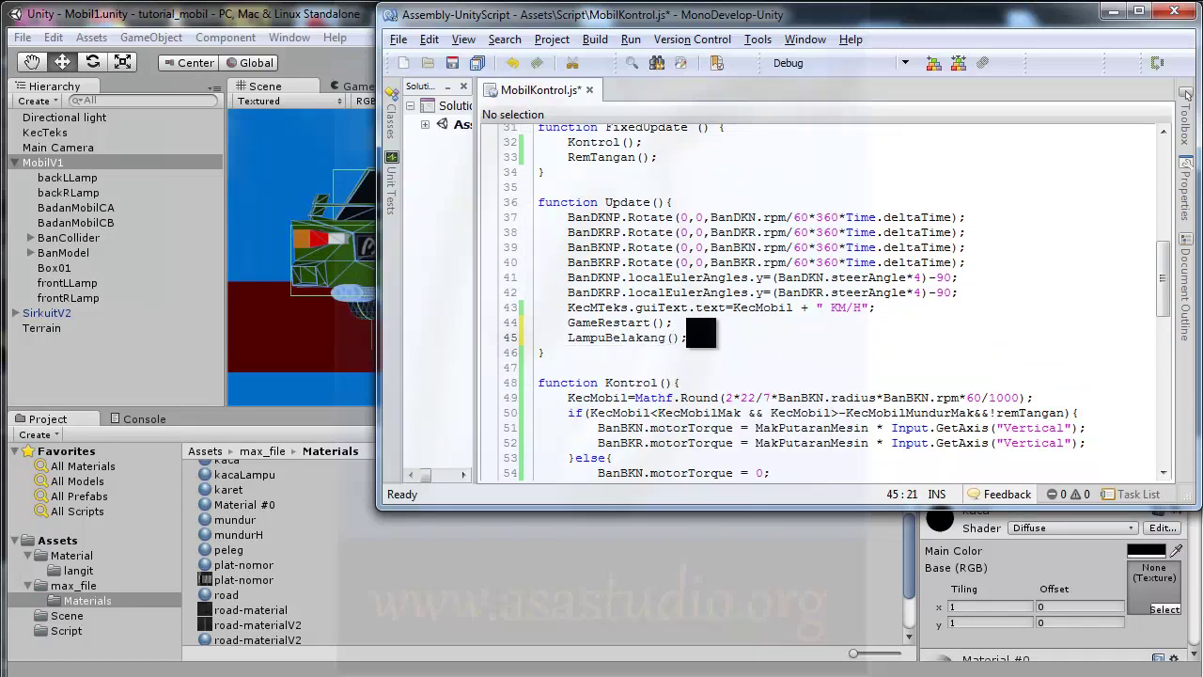
Step: Insert an empty 'if(){ }' block inside the LampuBelakang function
scroll(724, 370, "down", 10)
scroll(725, 370, "down", 5)
left_click(579, 381)
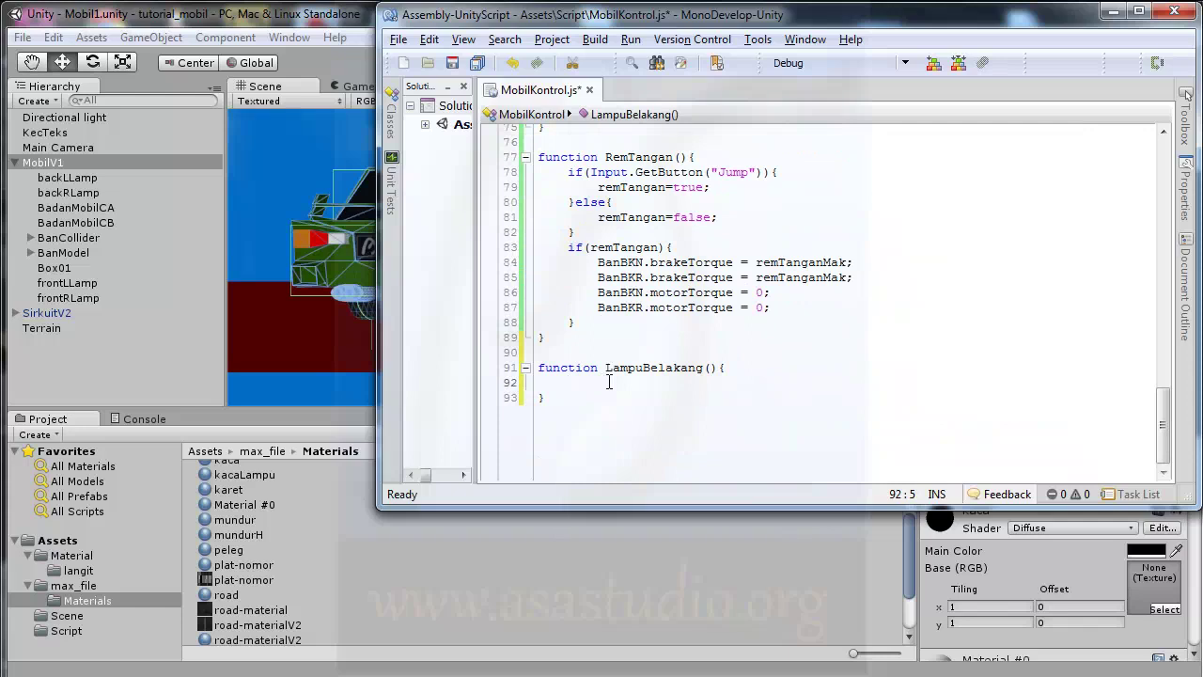
type("if()")
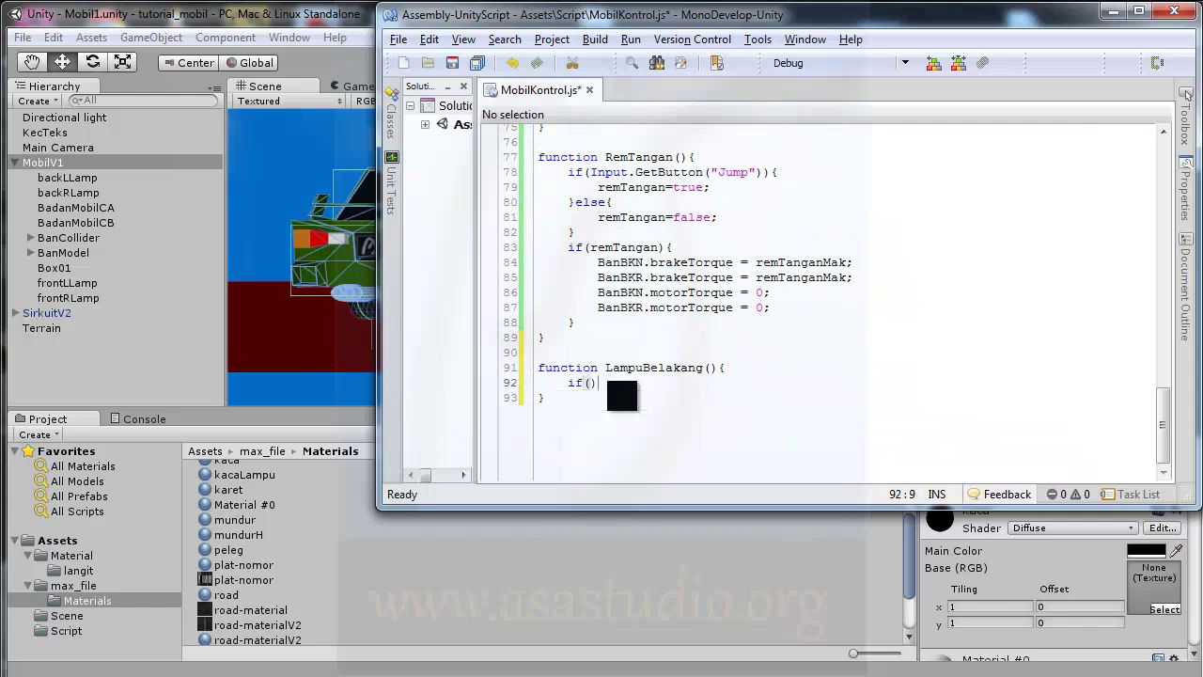
type("{")
key("Return")
key("Up")
Step: Fill the if condition with KecMobil>0 && Input.GetAxis("Vertical")<0 && !remTangan
type("Ke")
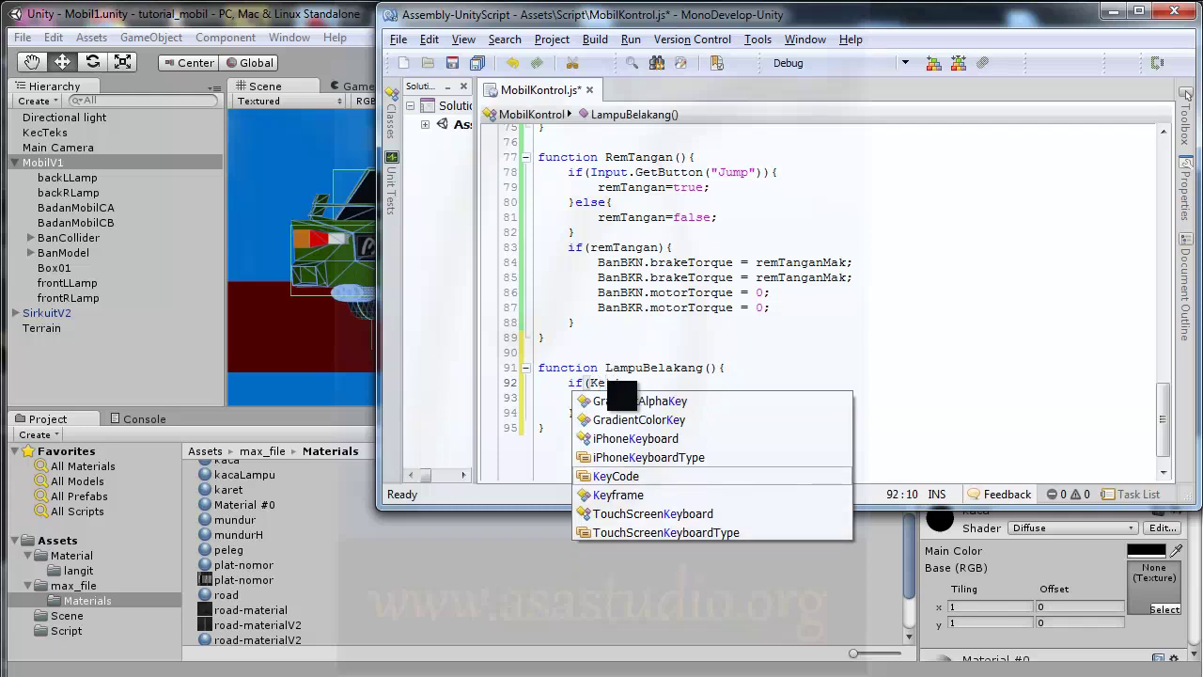
type("yMobil")
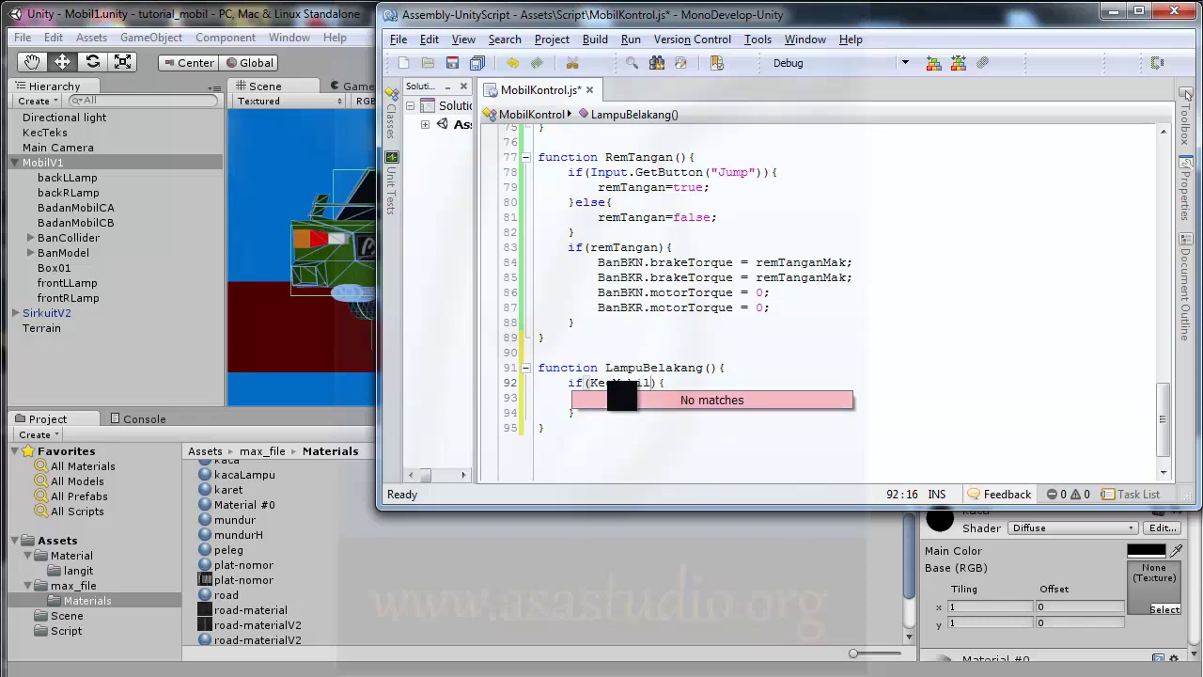
type("<")
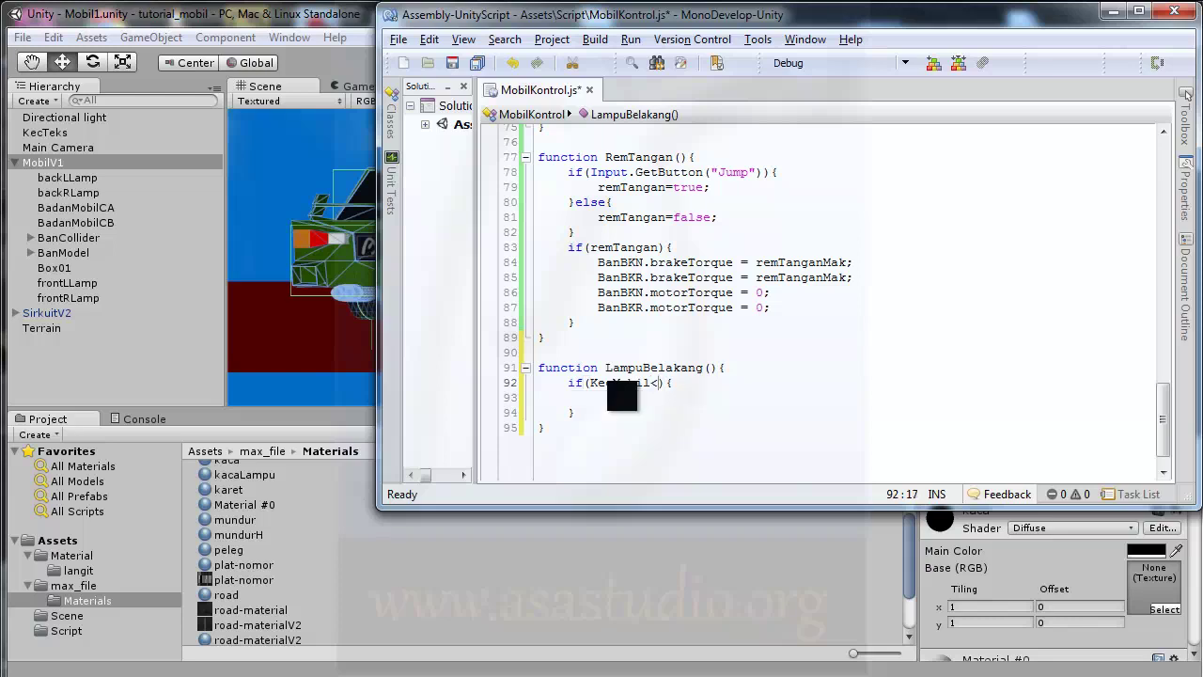
key("BackSpace")
type(">")
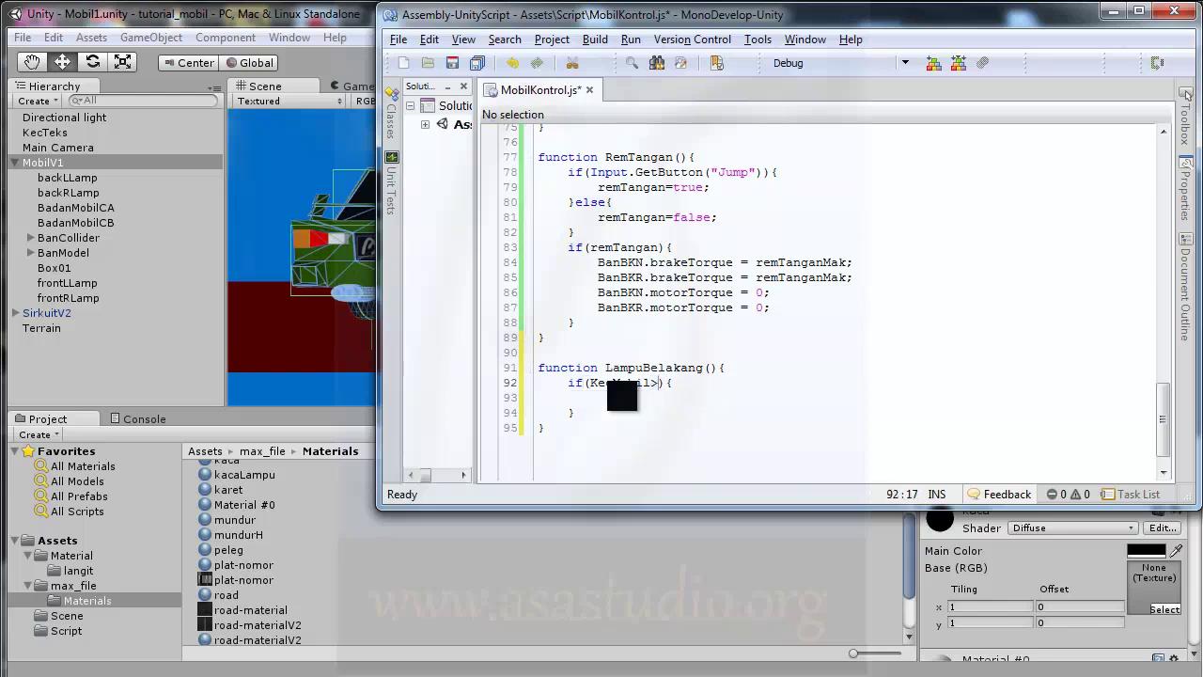
type("0")
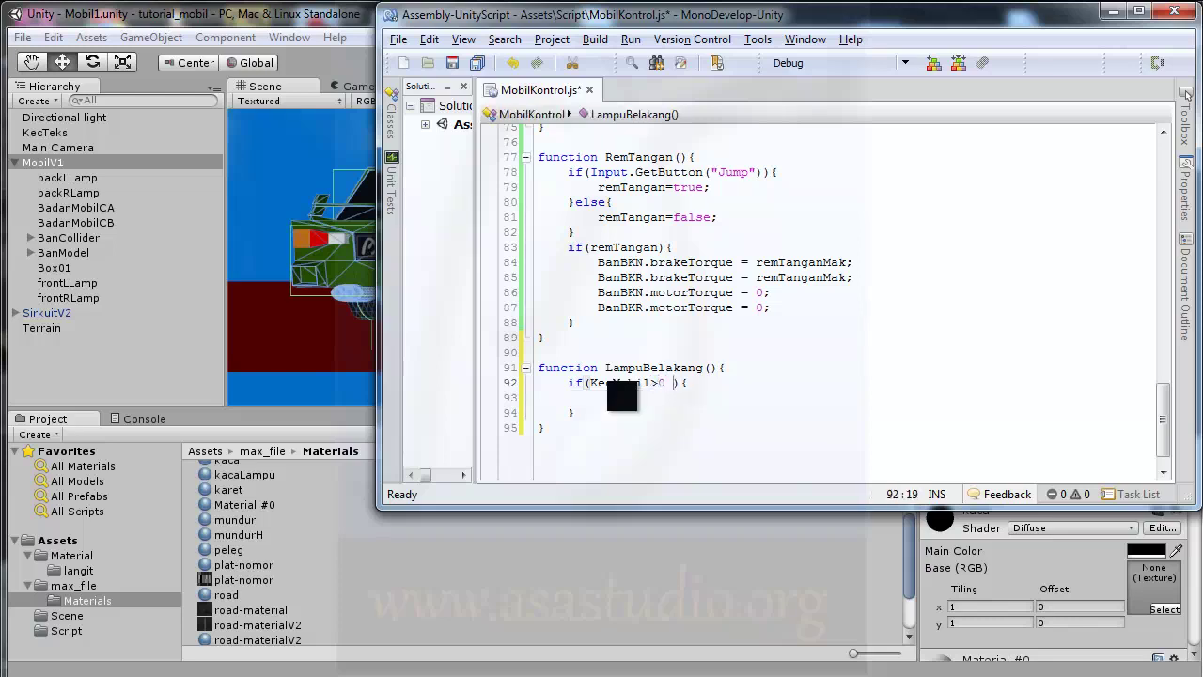
type(" &&")
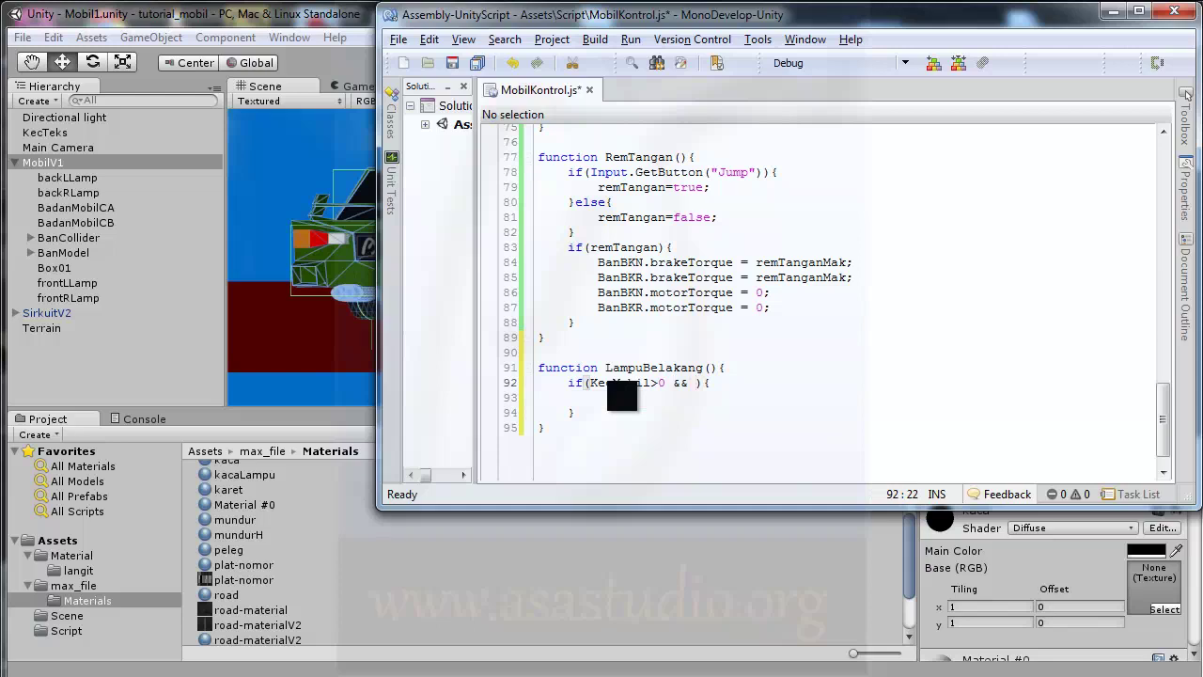
type(" In")
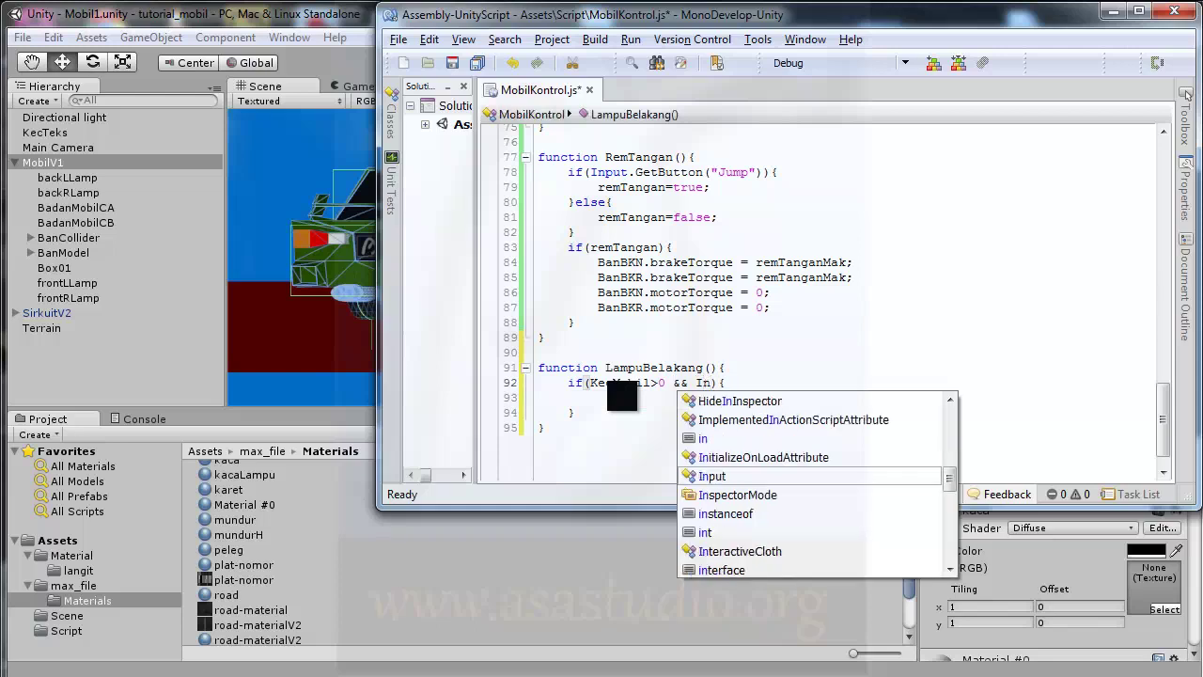
type("put")
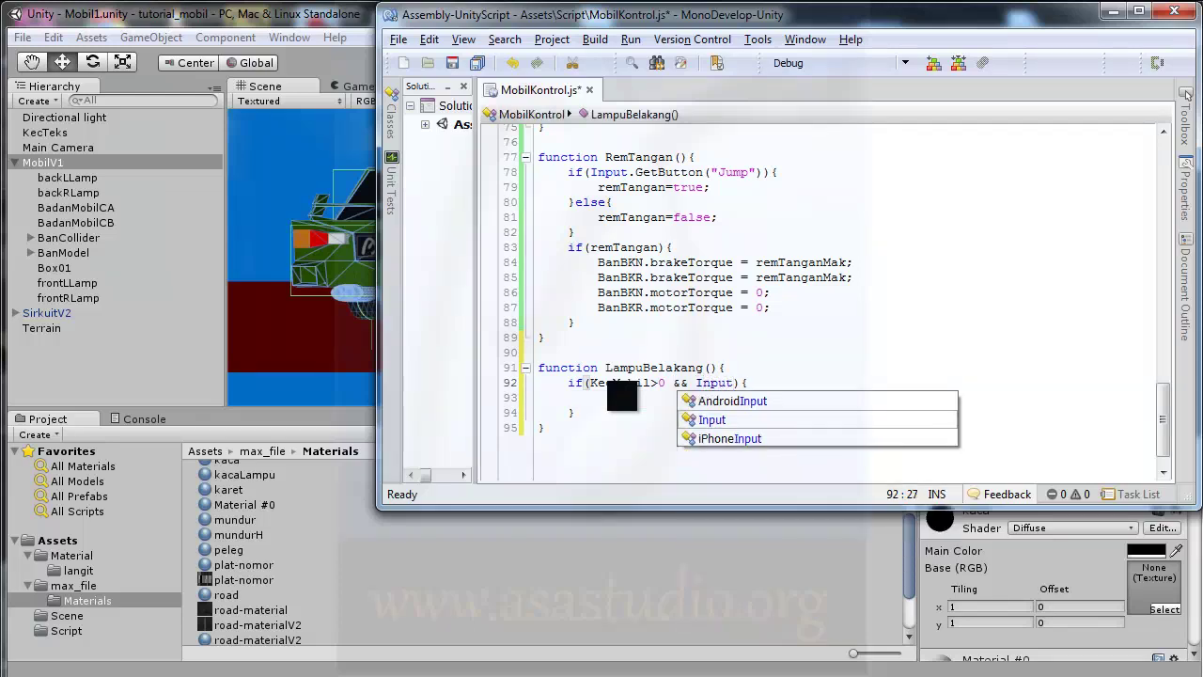
type(".Get")
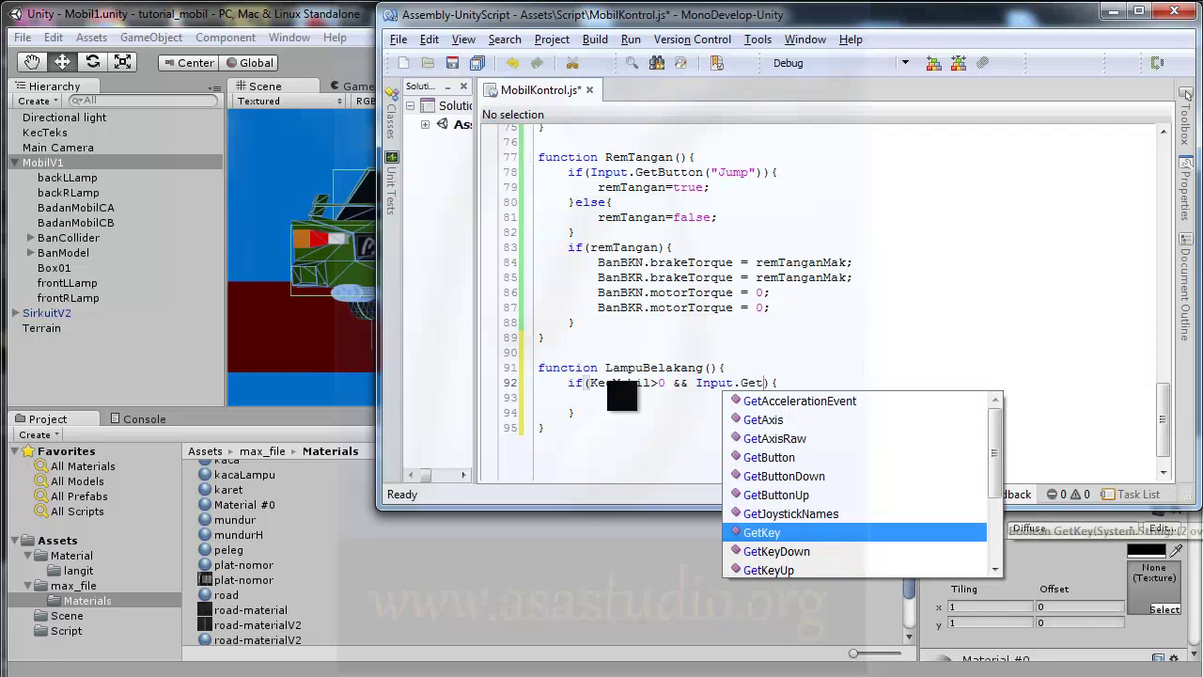
type("A")
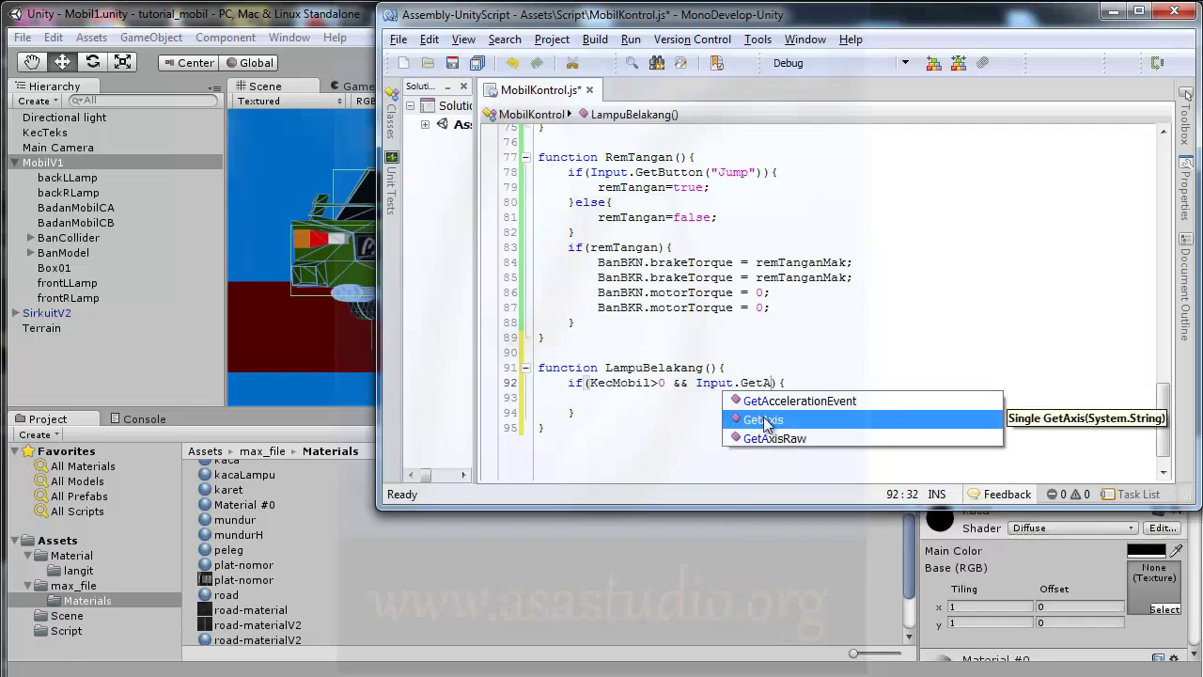
left_click(764, 420)
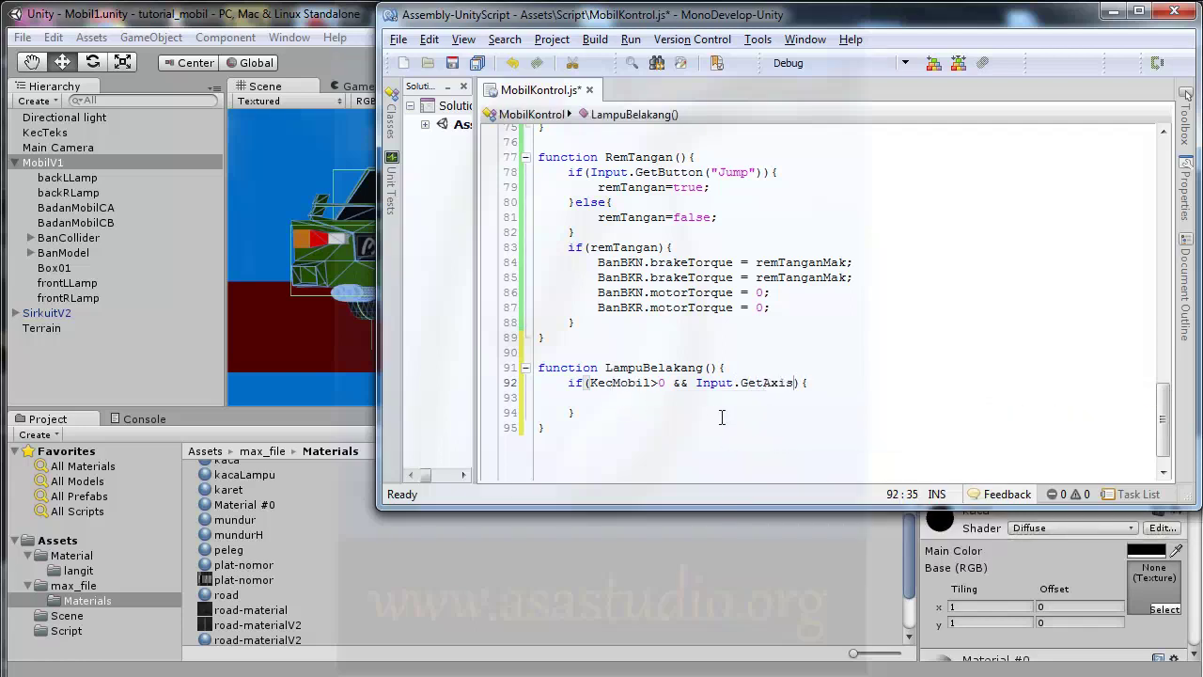
type("(\"Vertical\"")
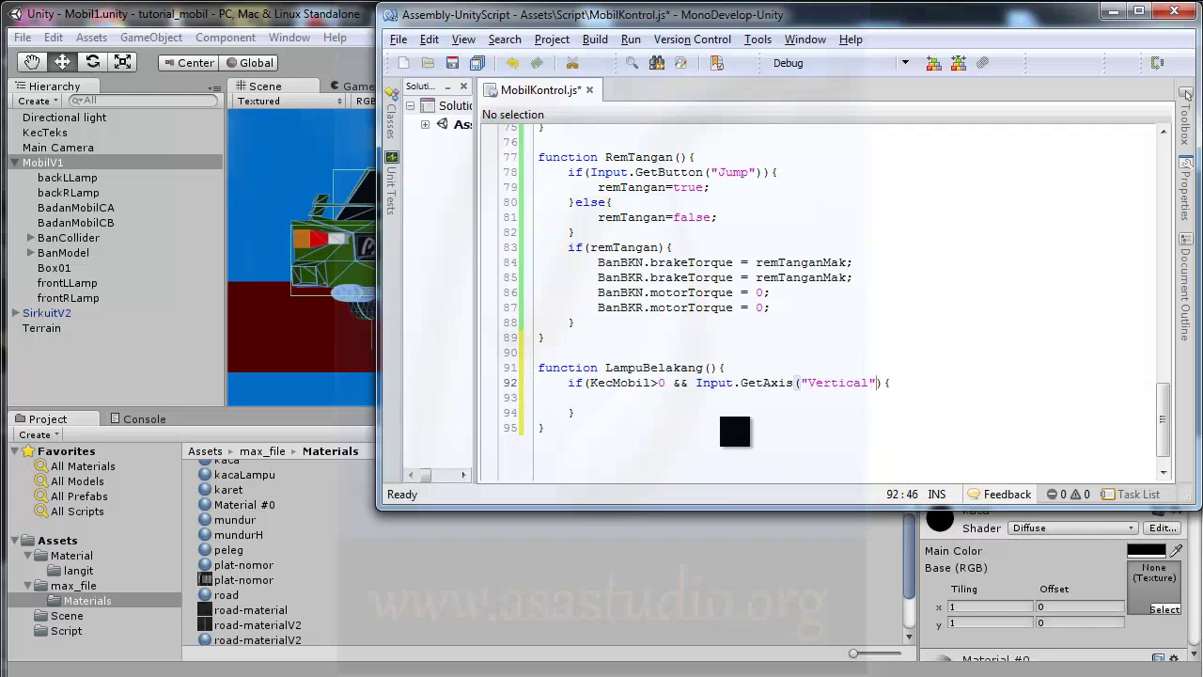
type(")")
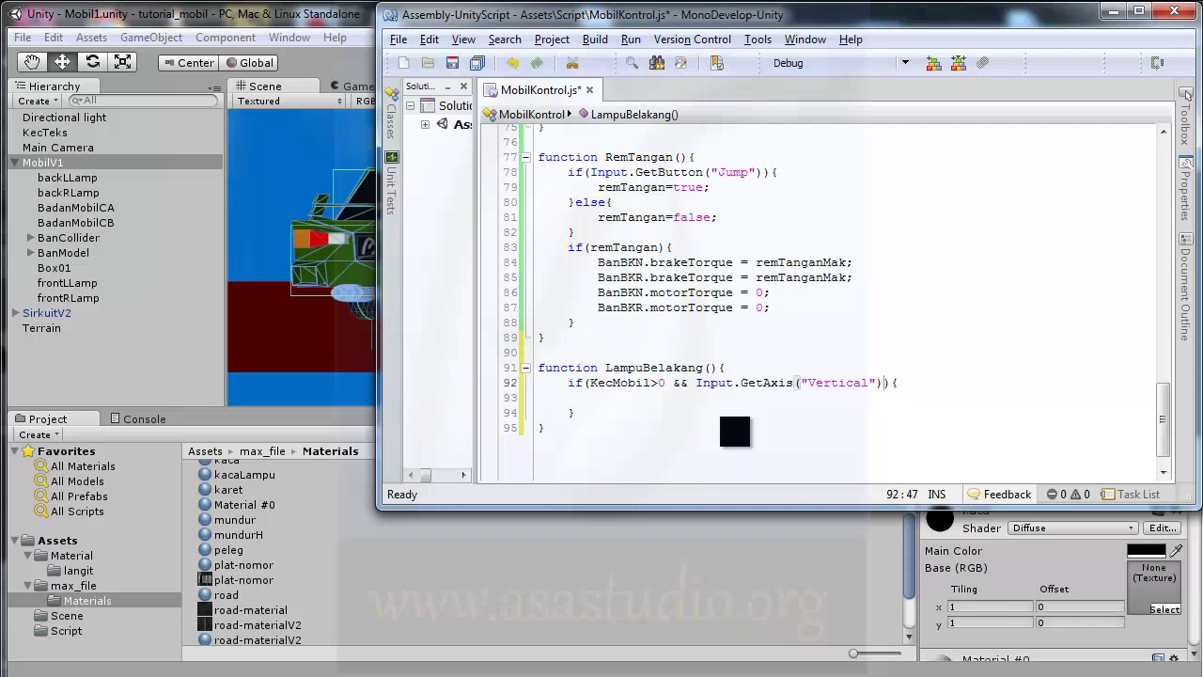
type("<")
type("0")
type(" &&")
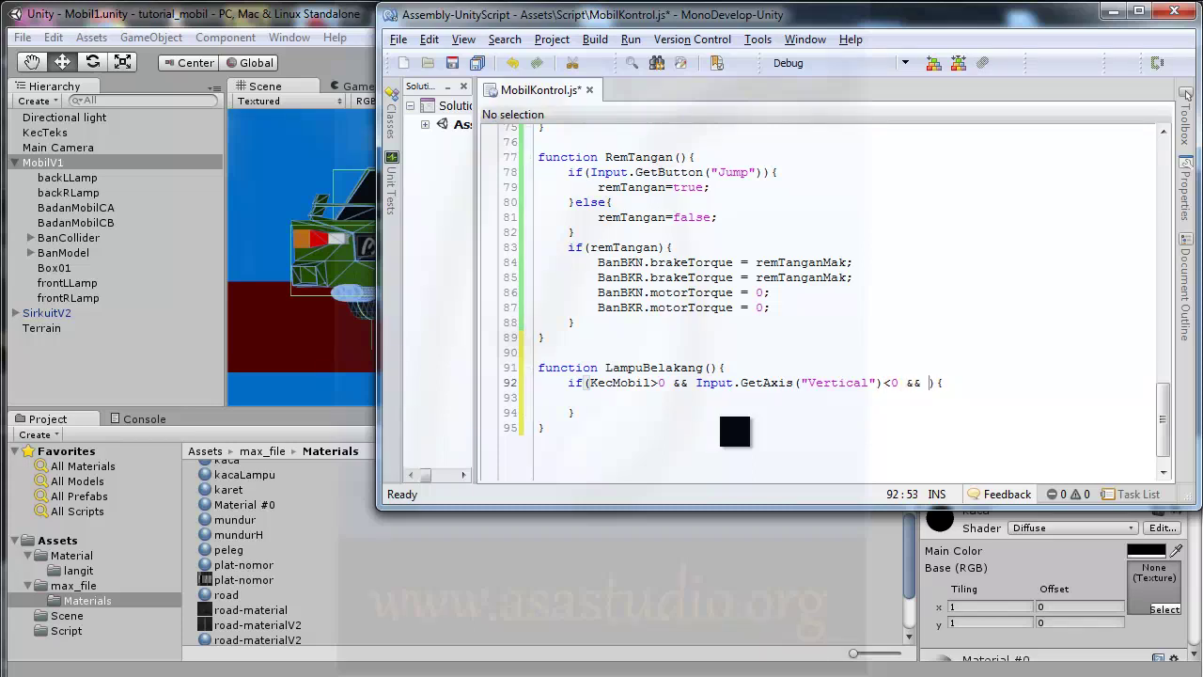
type(" !")
type("R")
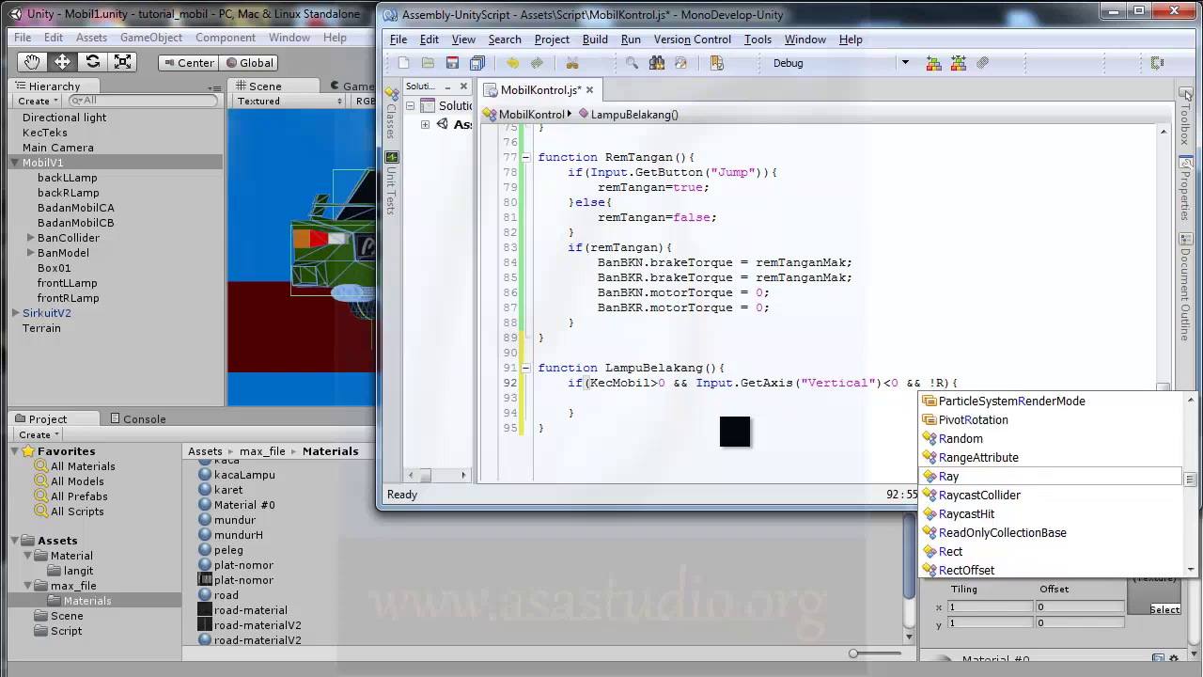
key("shift+Left")
type("remTanga")
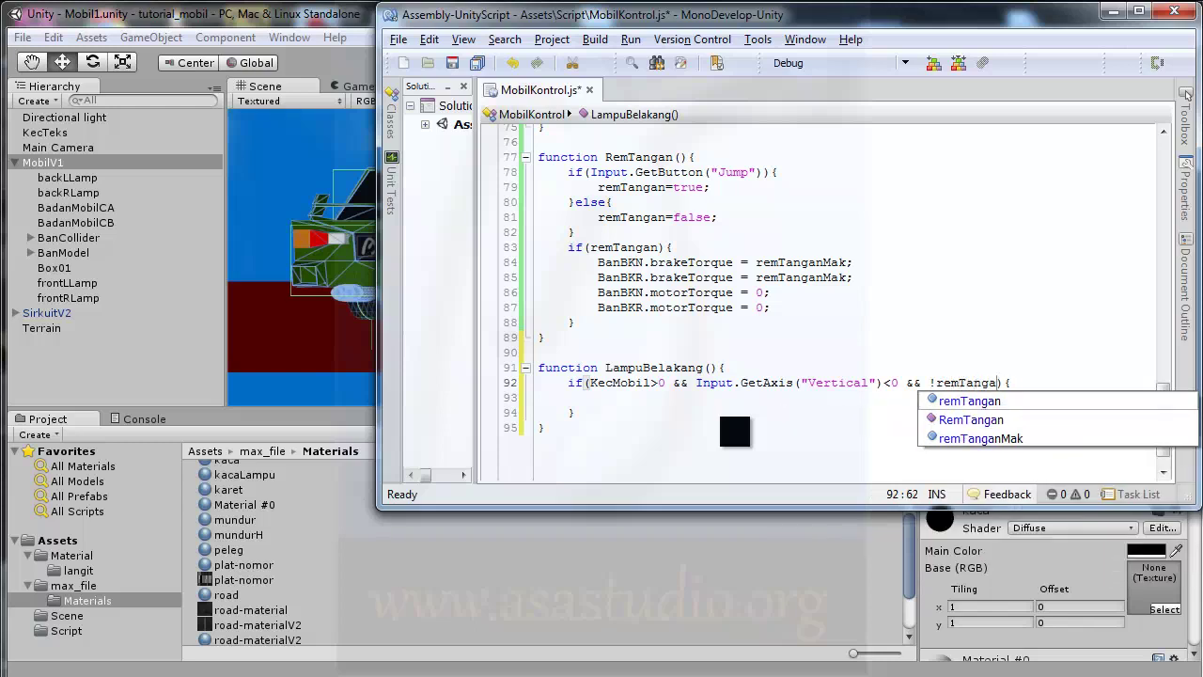
type("n")
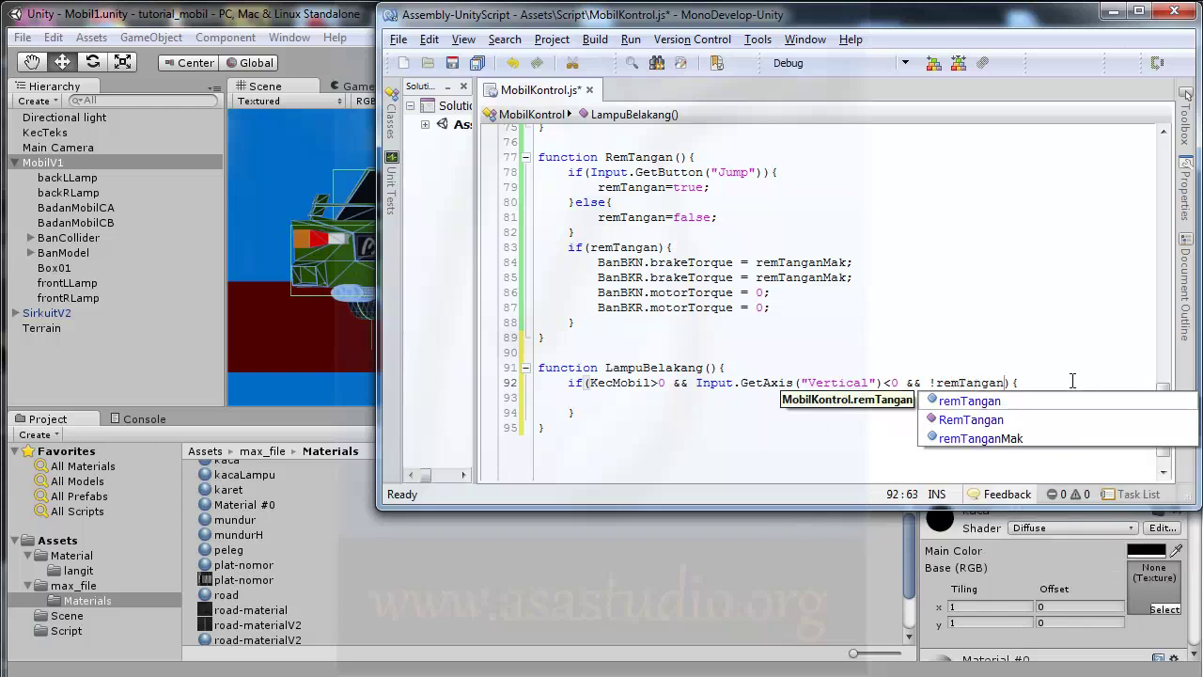
left_click(620, 399)
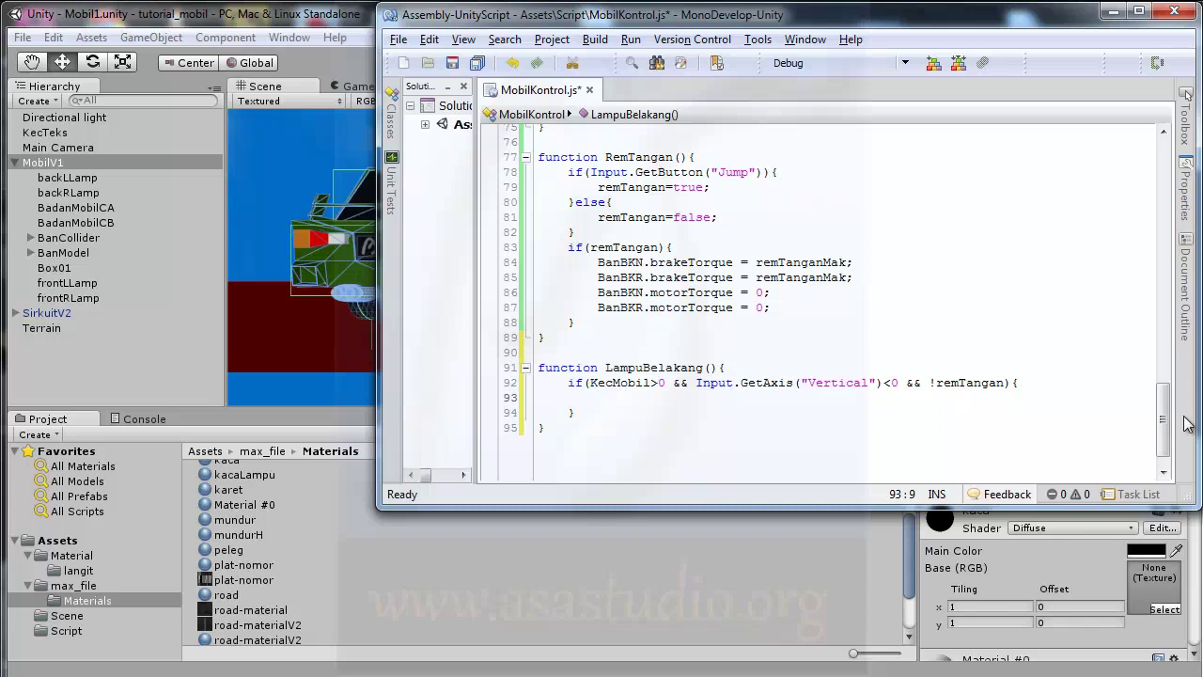
Step: Scroll from the lamp variable declarations down to LampuBelakang's empty if body
left_click_drag(1163, 413, 1166, 216)
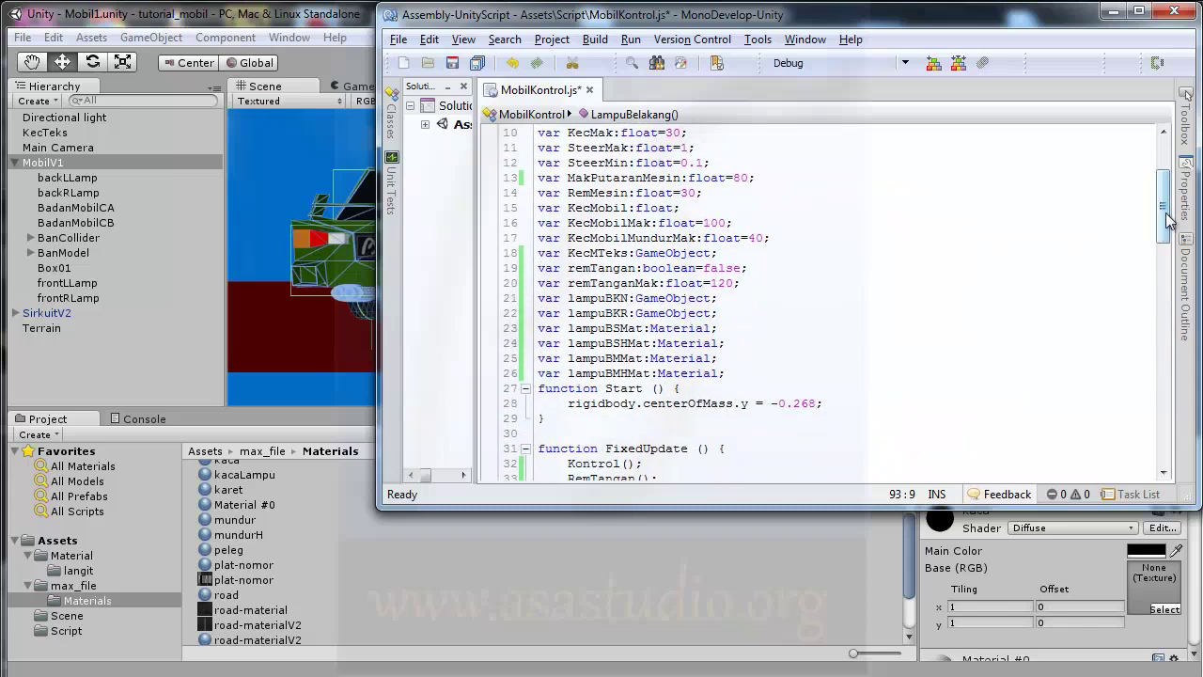
left_click_drag(1168, 219, 1164, 418)
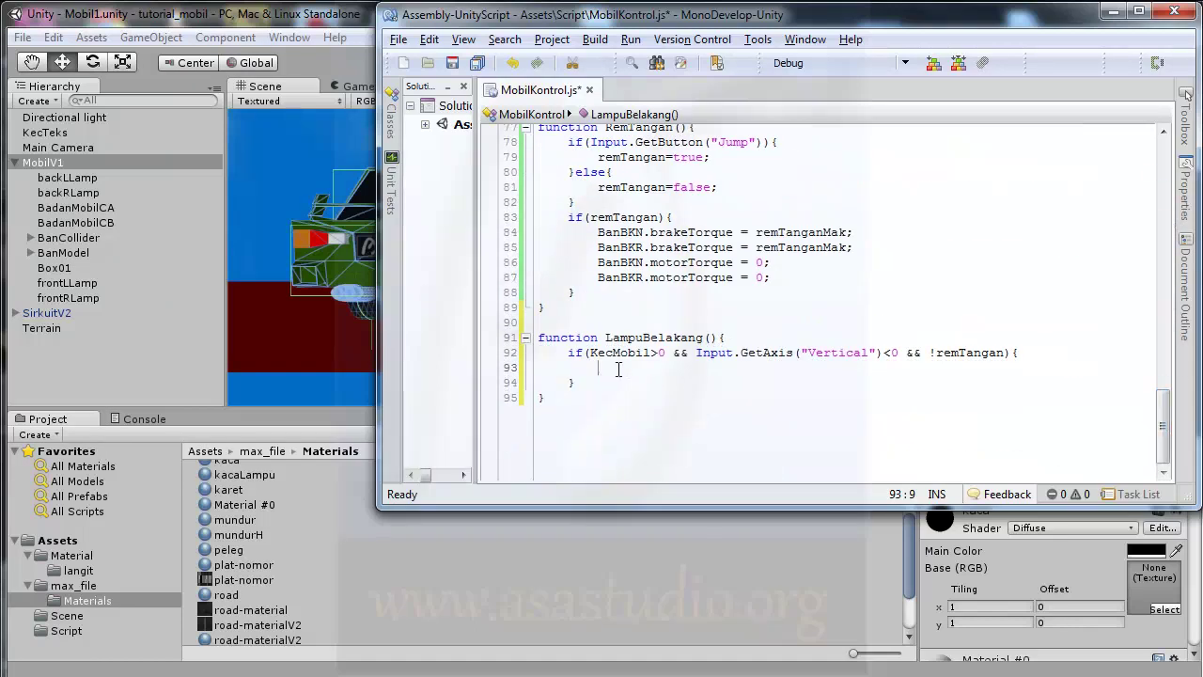
Step: Write 'lampuBKN.renderer.material=lampuBSHMat;' inside the if body using autocomplete
type("lampu")
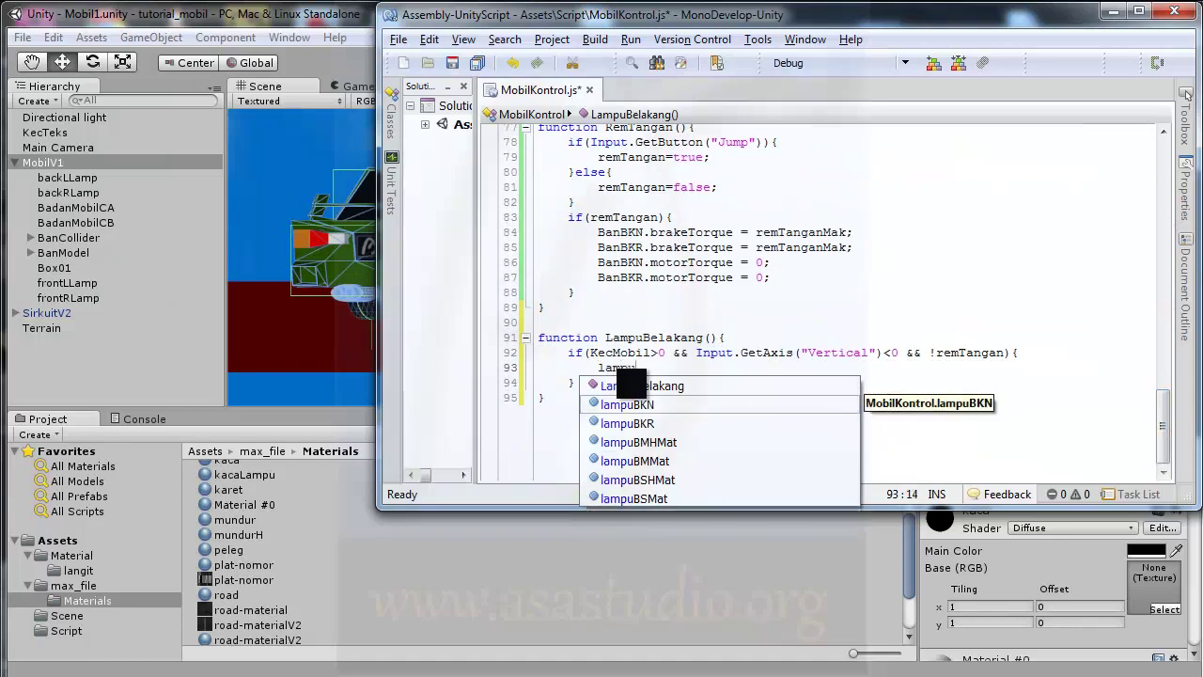
type("BKN")
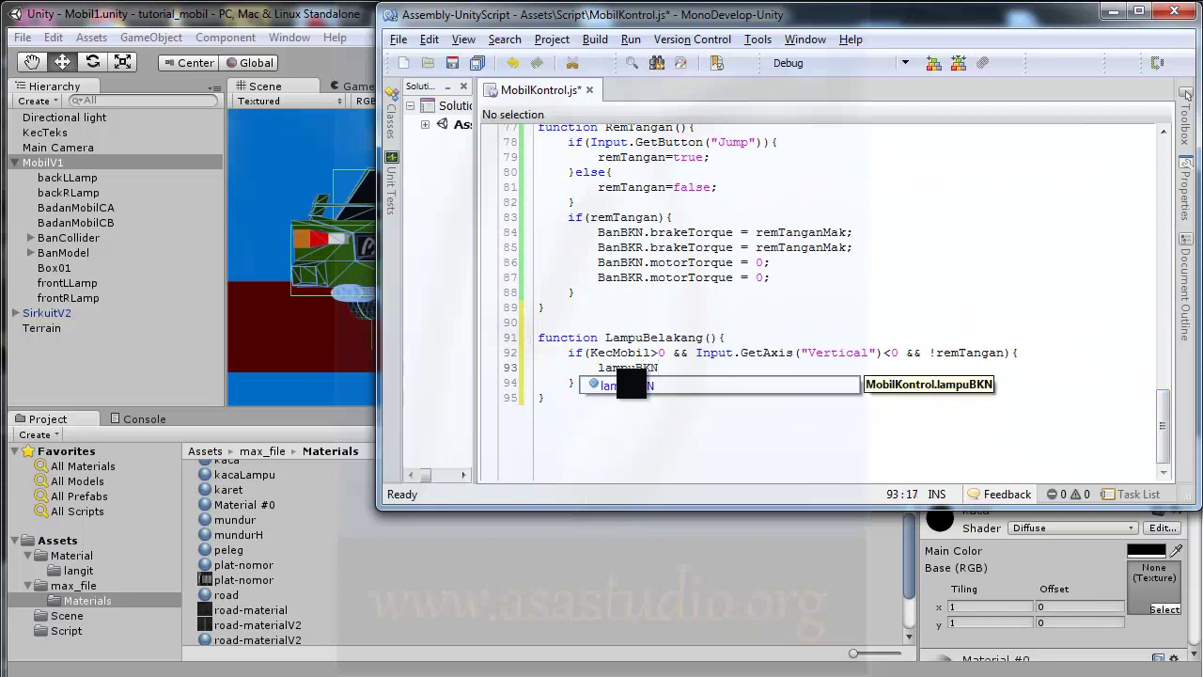
type(".")
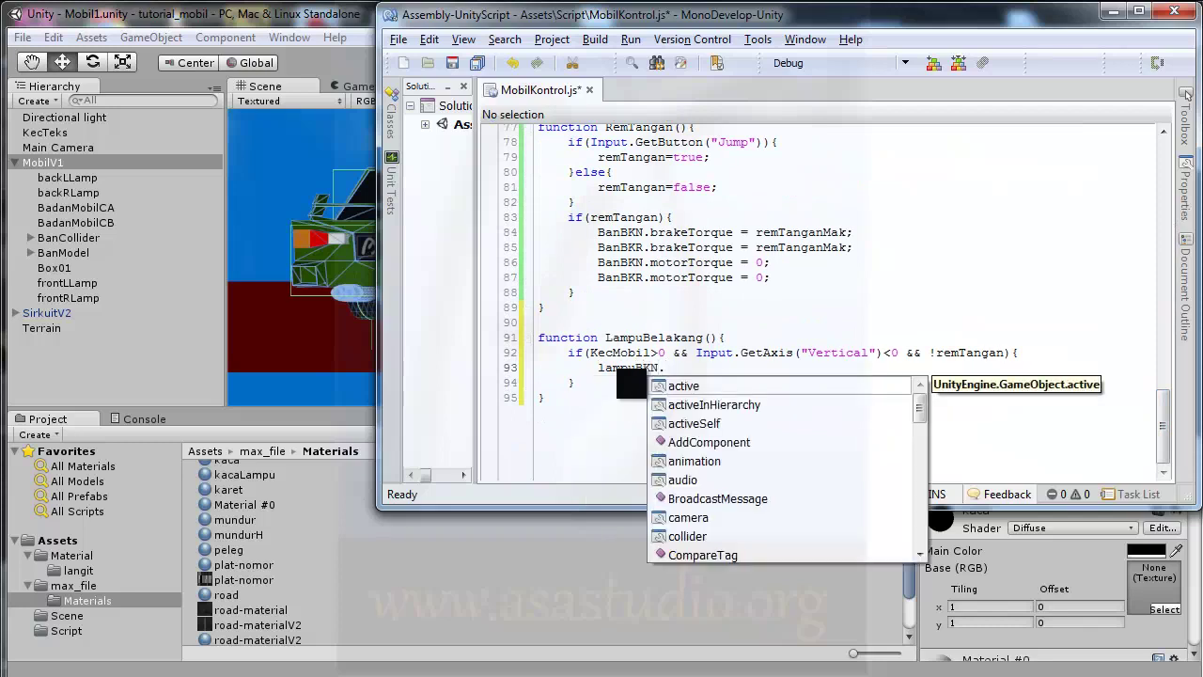
type("re")
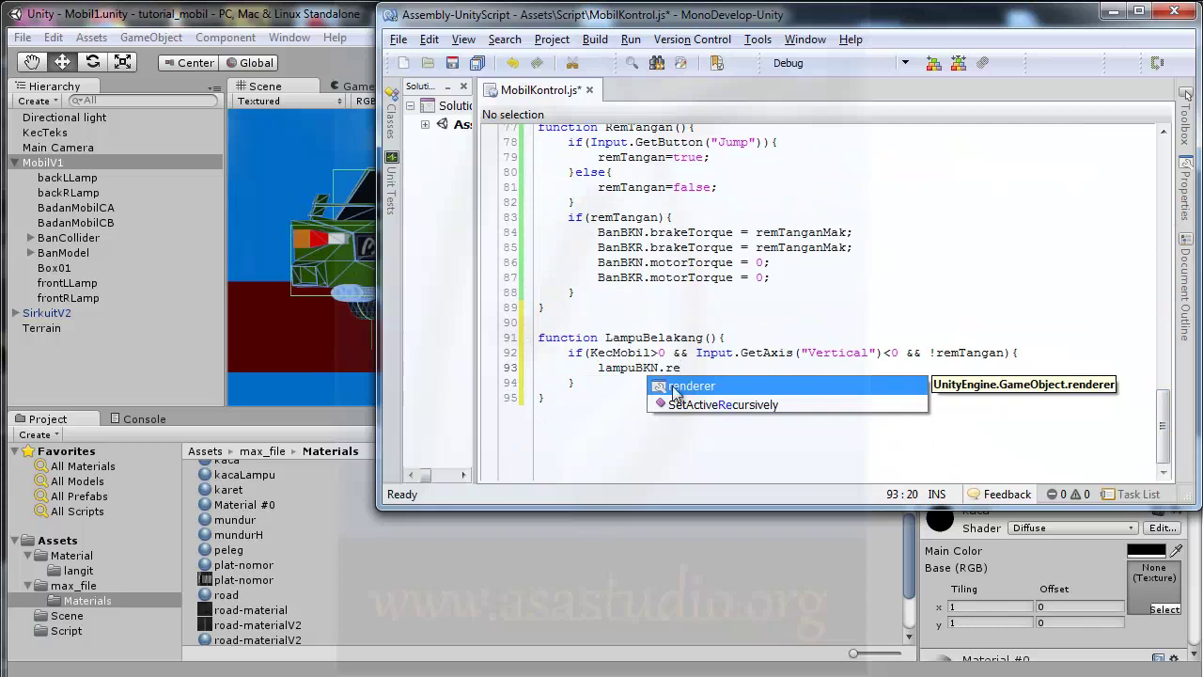
double_click(678, 388)
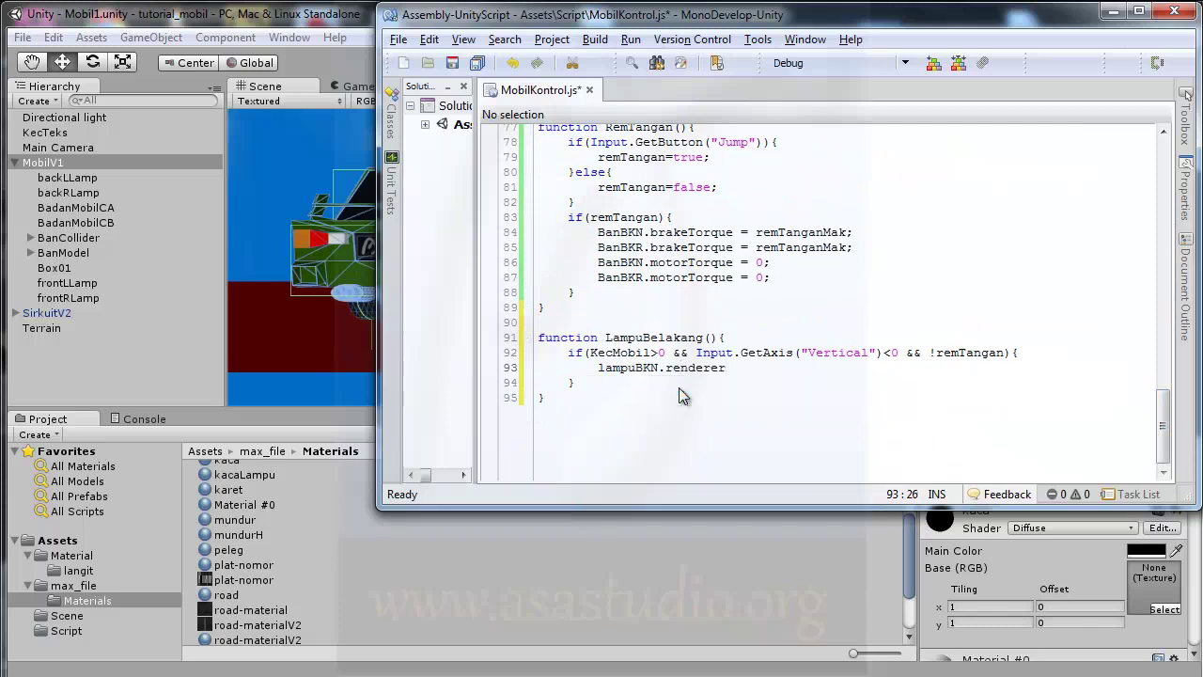
type(".m")
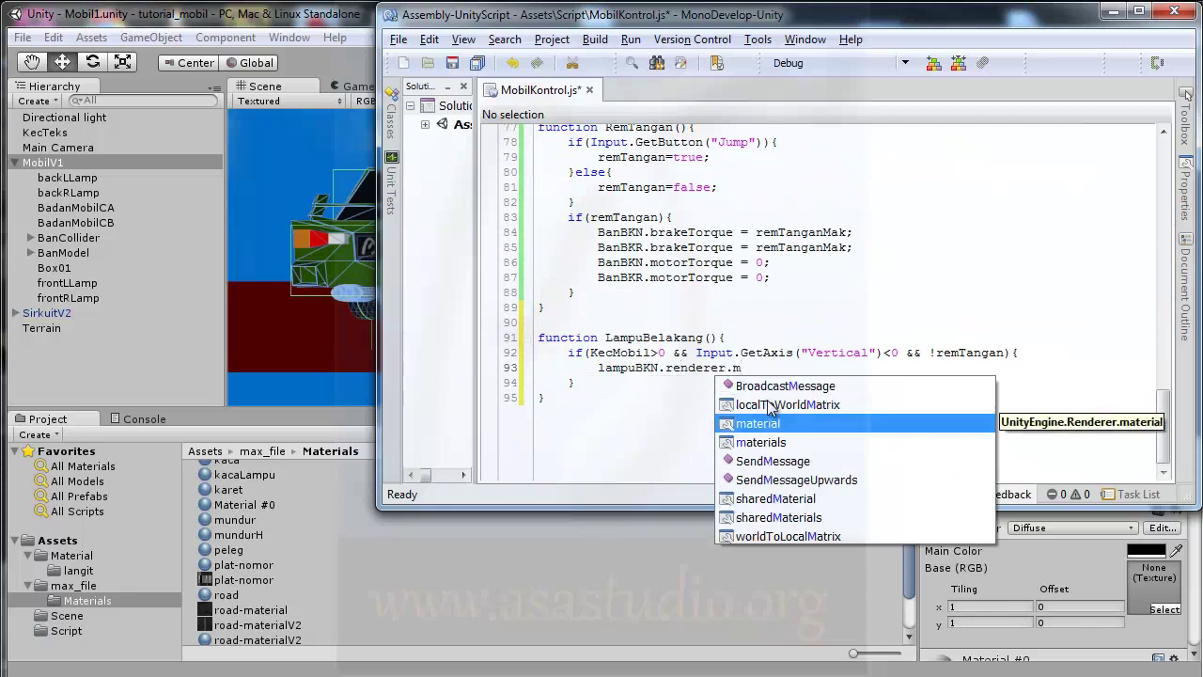
double_click(769, 425)
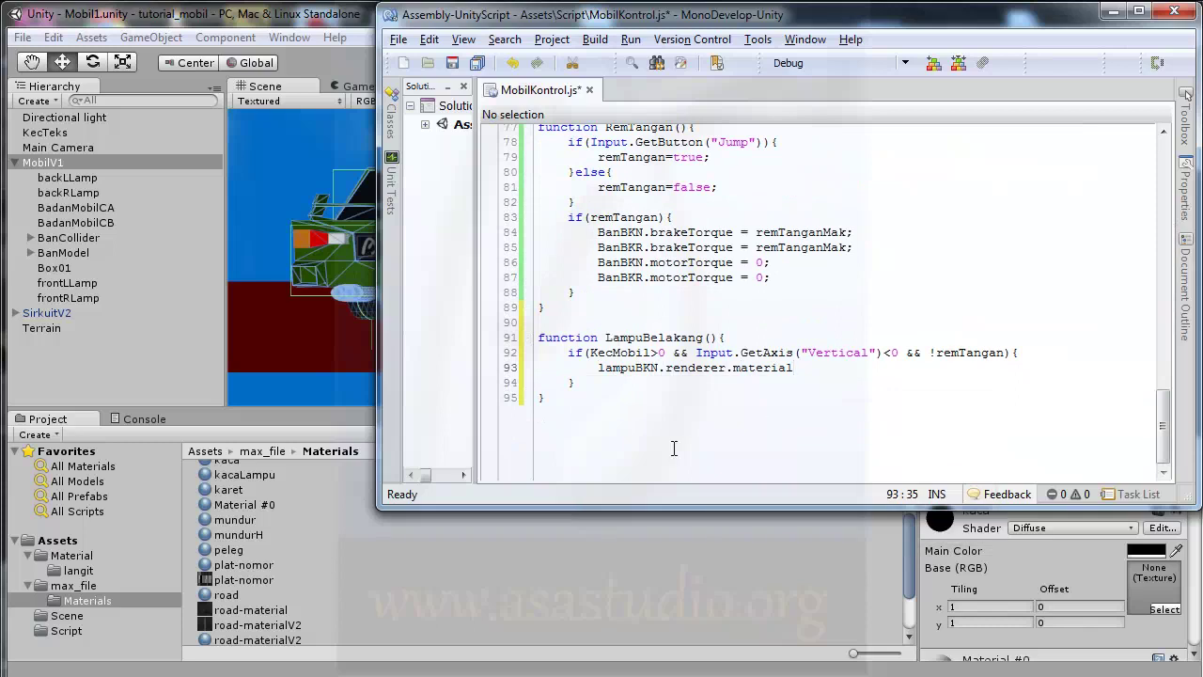
type("=")
type("l")
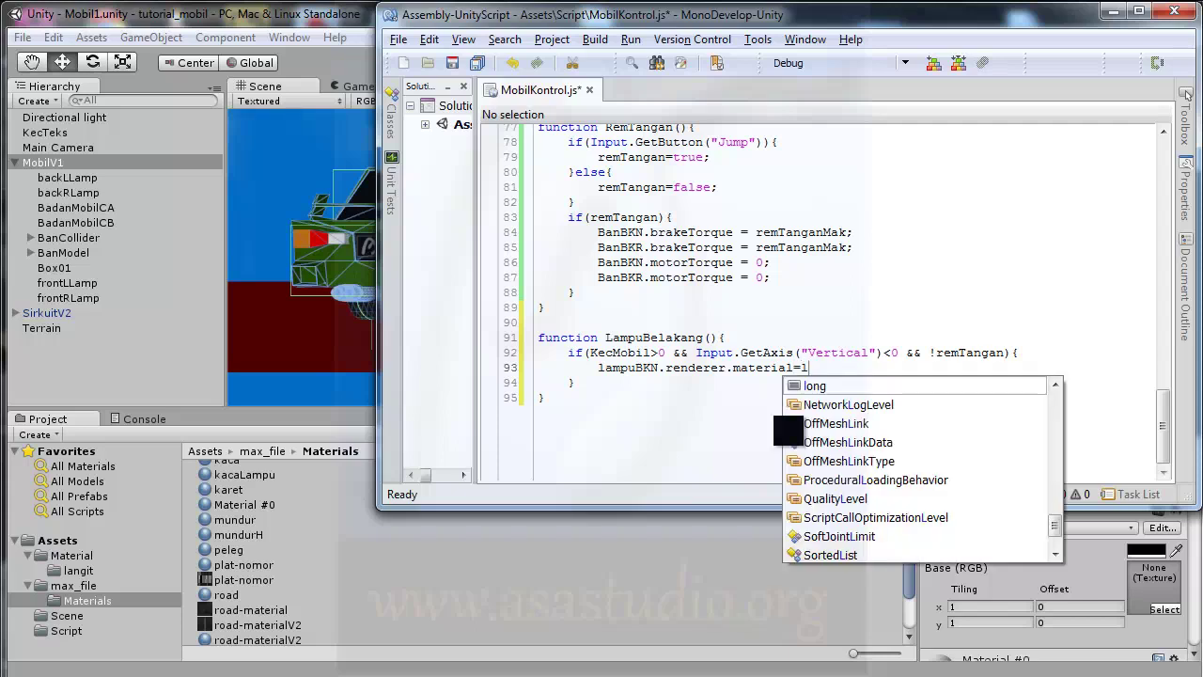
type("ampuB")
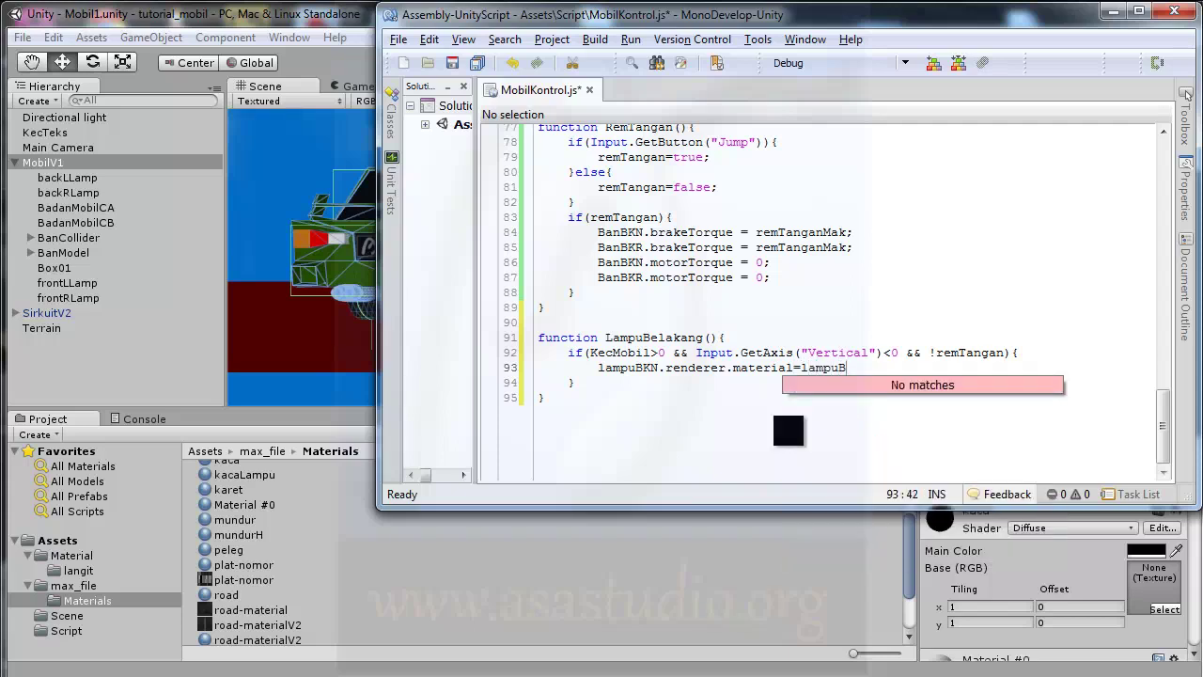
type("SHMat;")
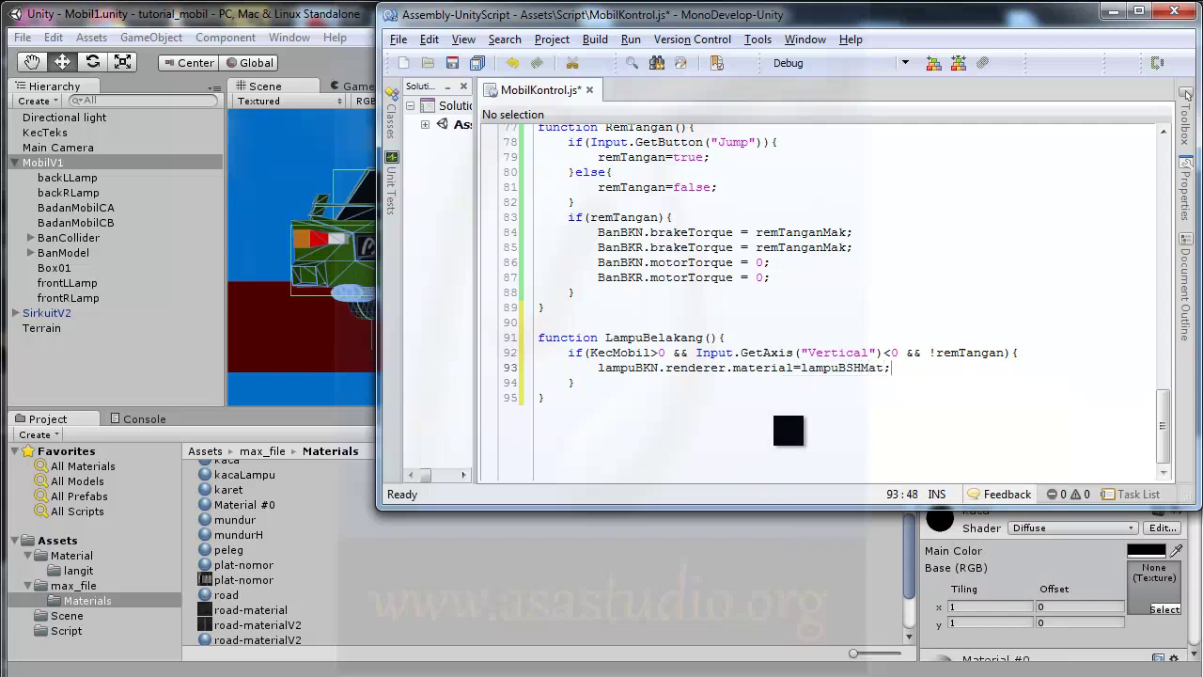
Step: Duplicate that assignment line and change lampuBKN to lampuBKR
left_click(1042, 352, "shift")
key("ctrl+c")
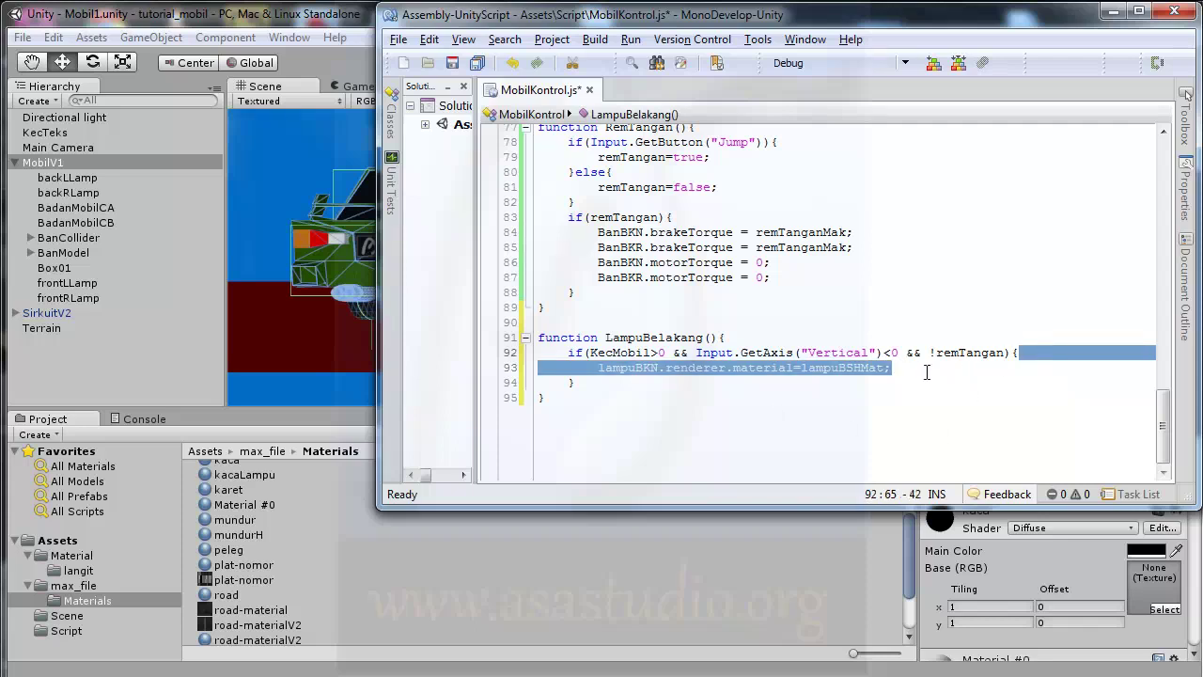
left_click(926, 369)
key("ctrl+v")
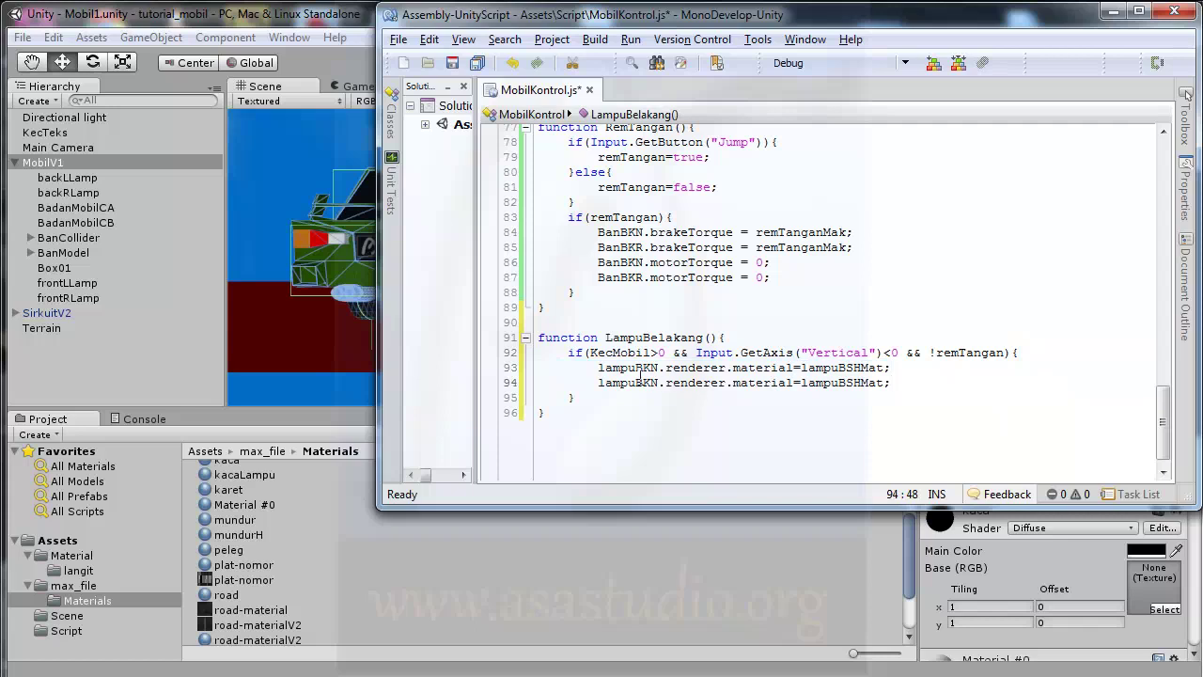
left_click_drag(661, 383, 652, 383)
type("R")
Step: Save the script, then play-test the car: accelerate with Up, brake with Down, stop play
left_click(478, 64)
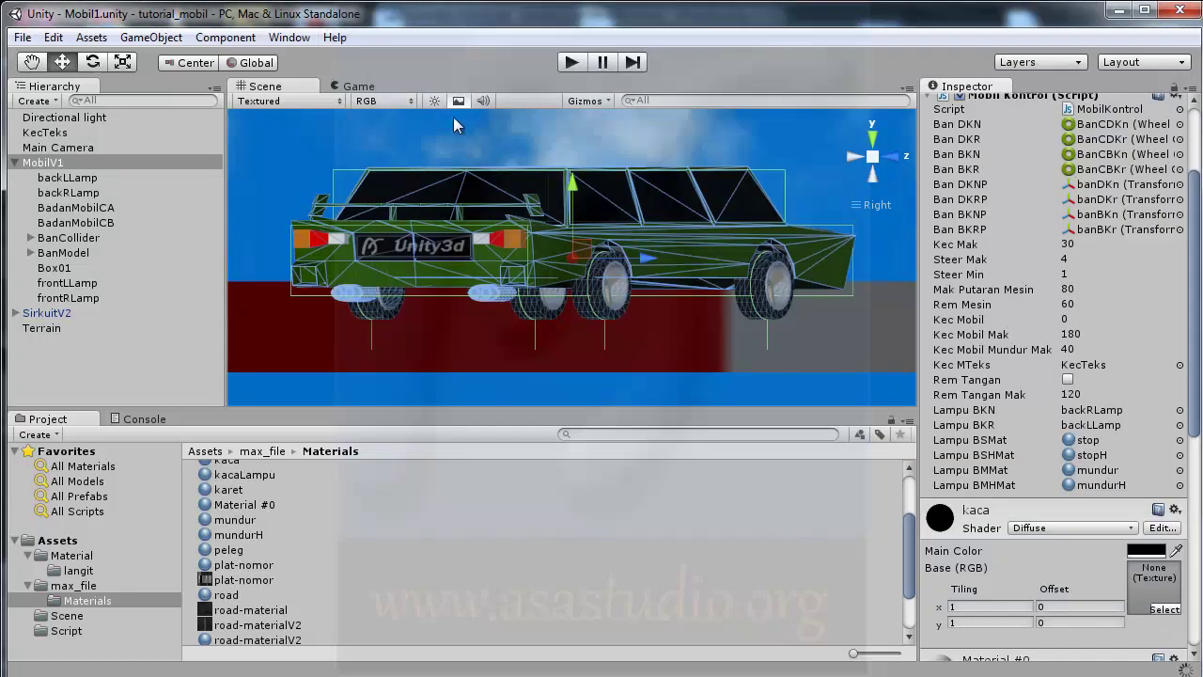
left_click(571, 62)
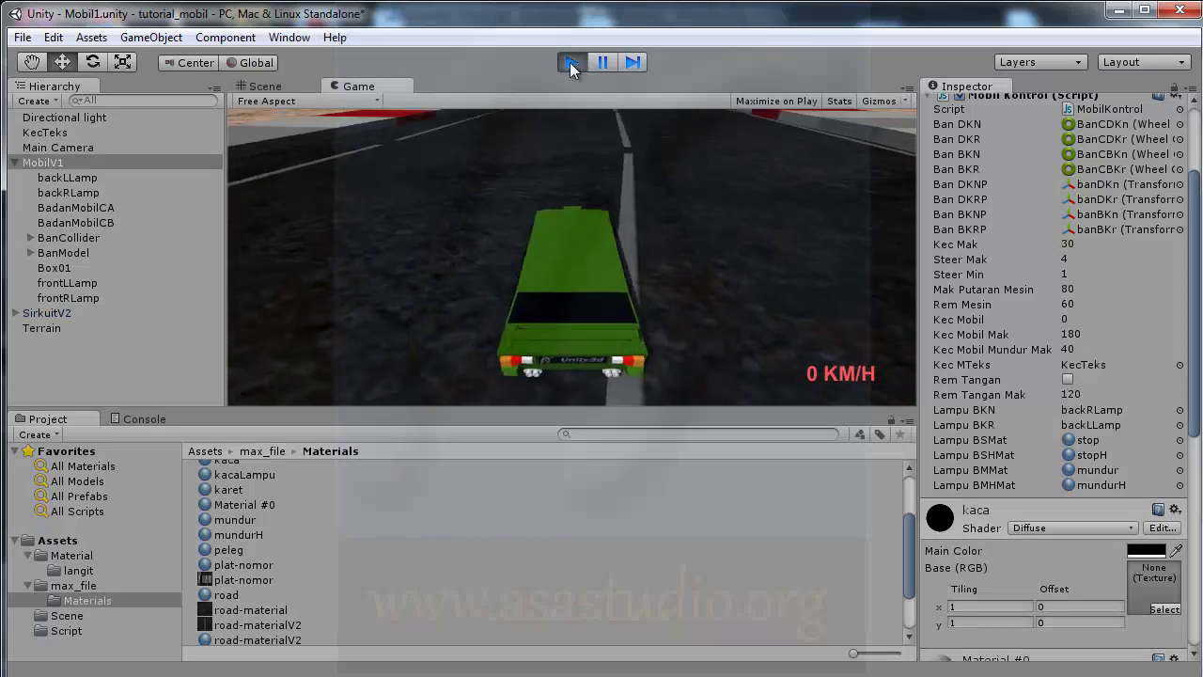
key("Up")
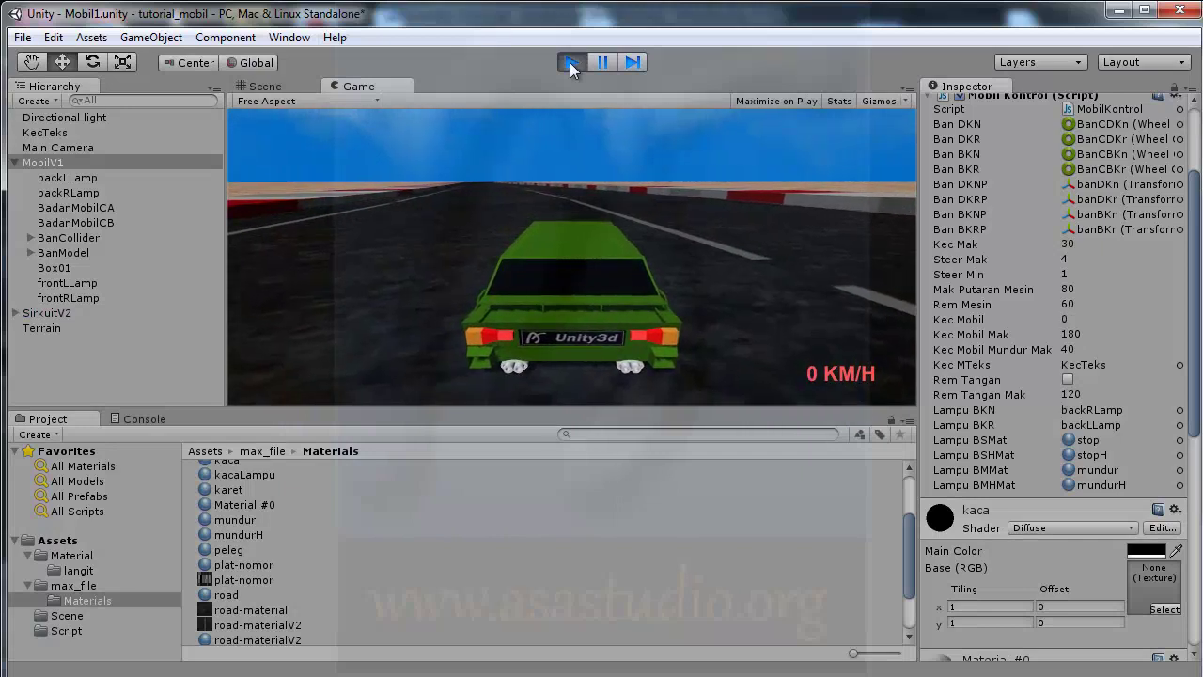
key("Up")
key("Down")
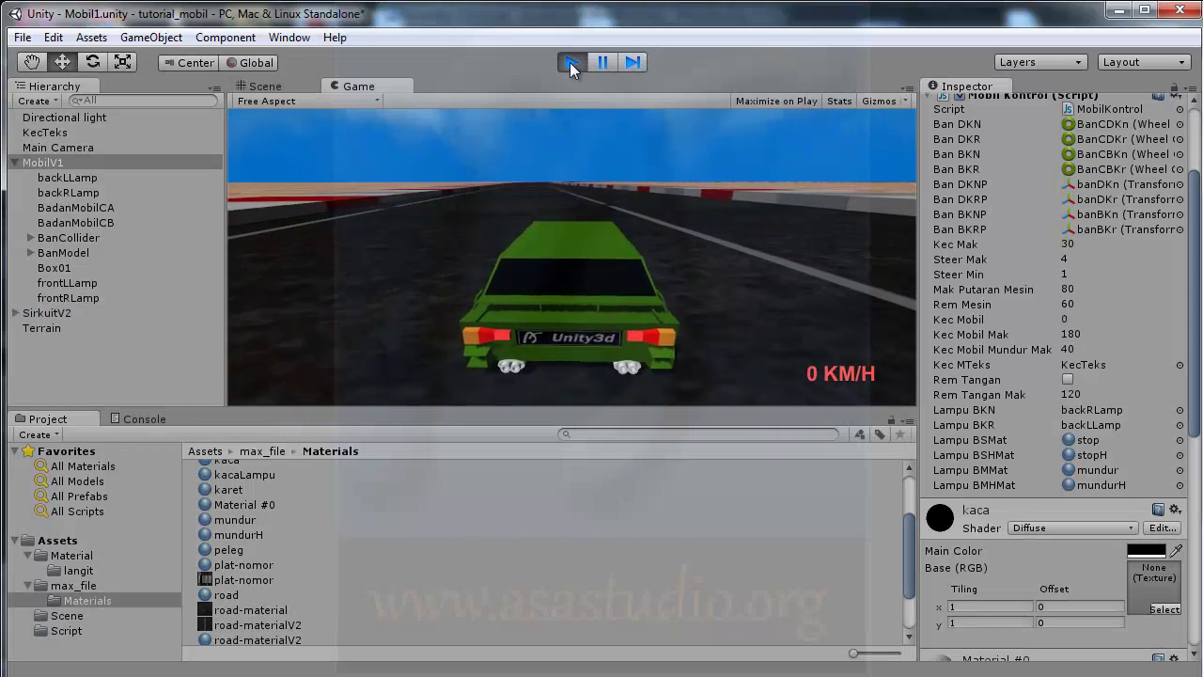
left_click(570, 62)
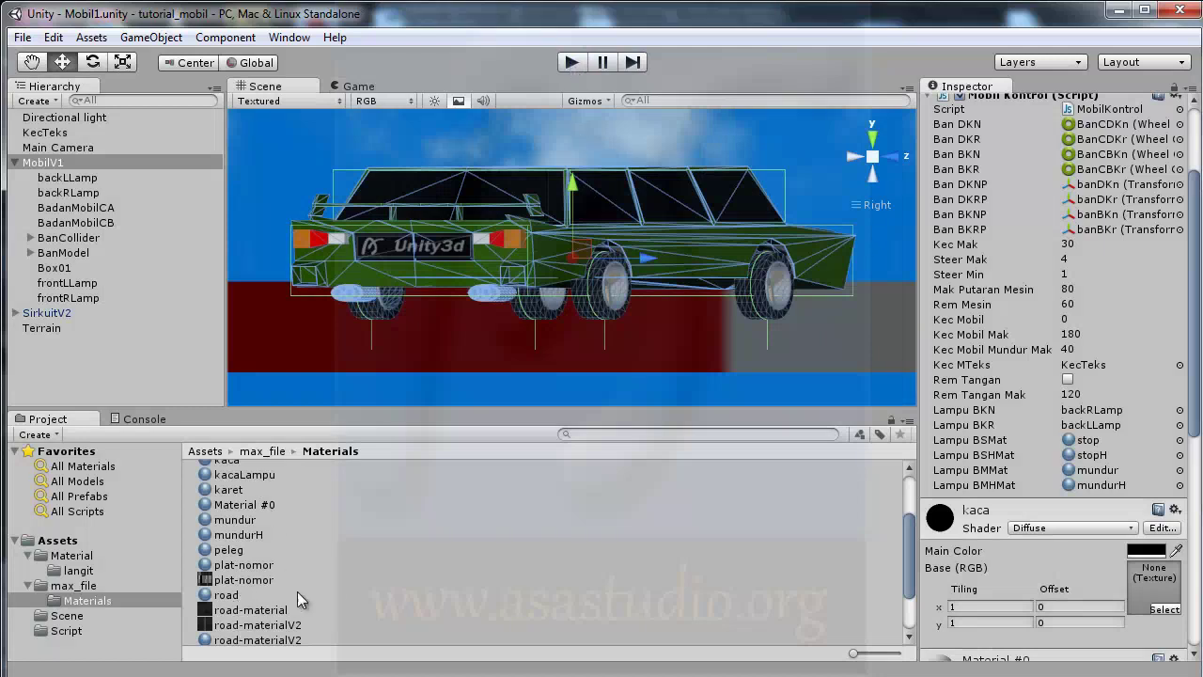
Step: Set the stopH material's Specular Color to pure red (255,0,0) and start play mode again
left_click(328, 584)
scroll(328, 584, "down", 3)
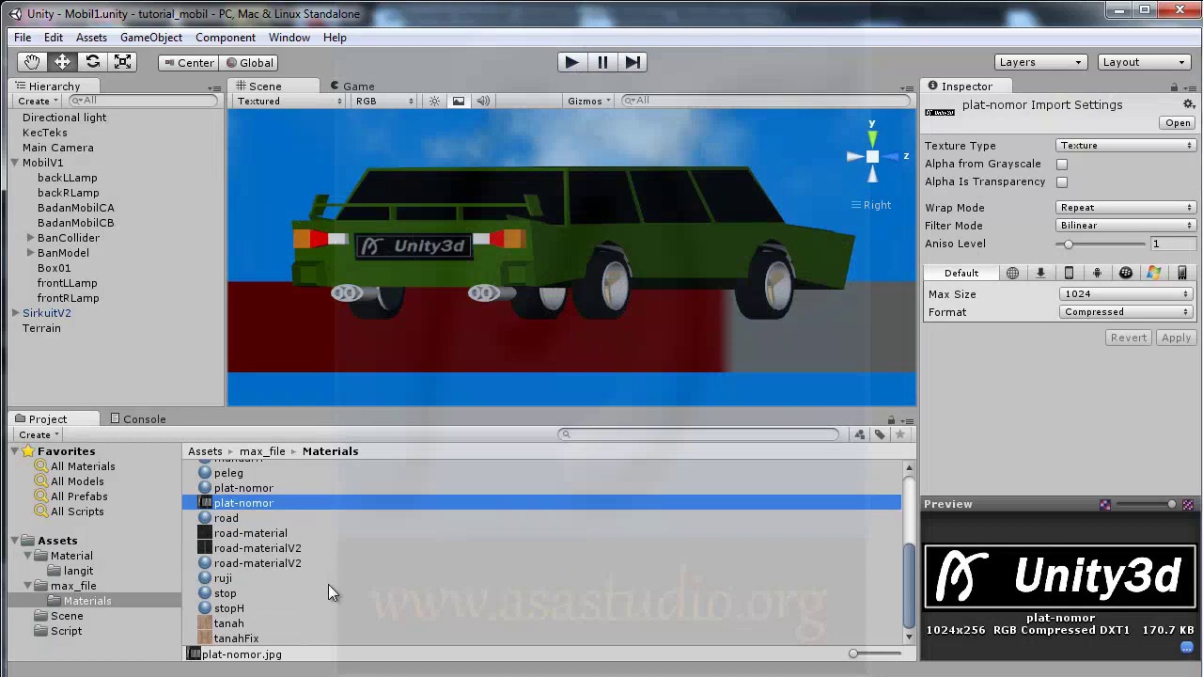
left_click(231, 609)
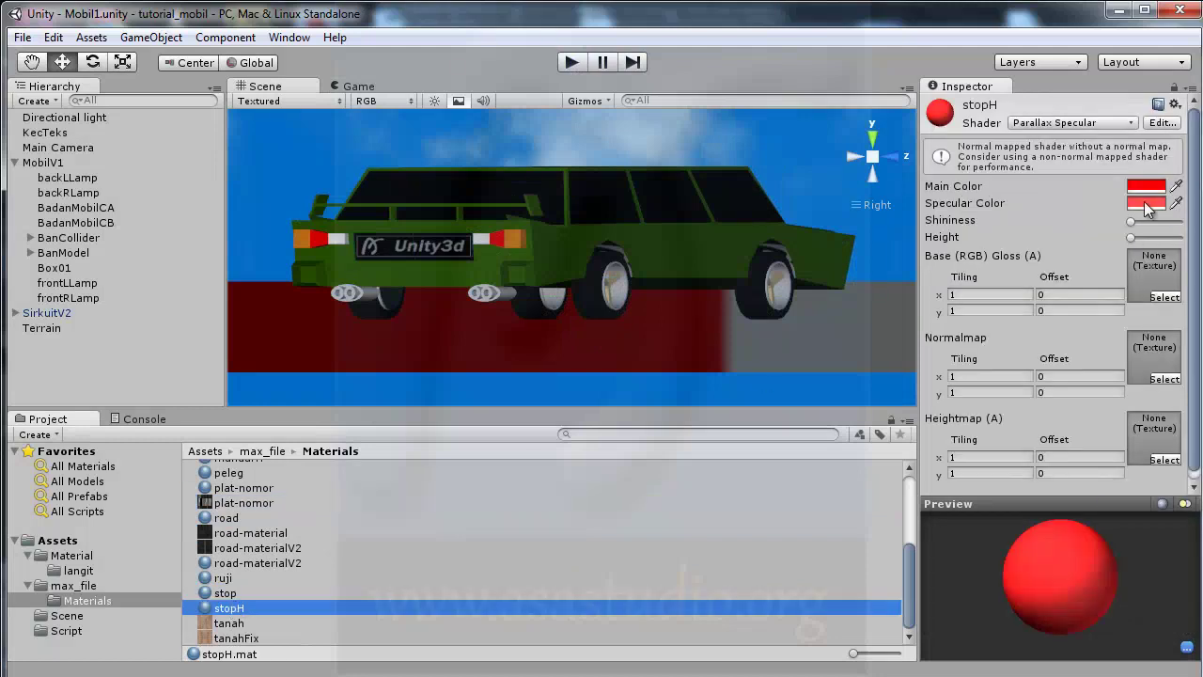
left_click(1147, 209)
left_click_drag(111, 81, 171, 75)
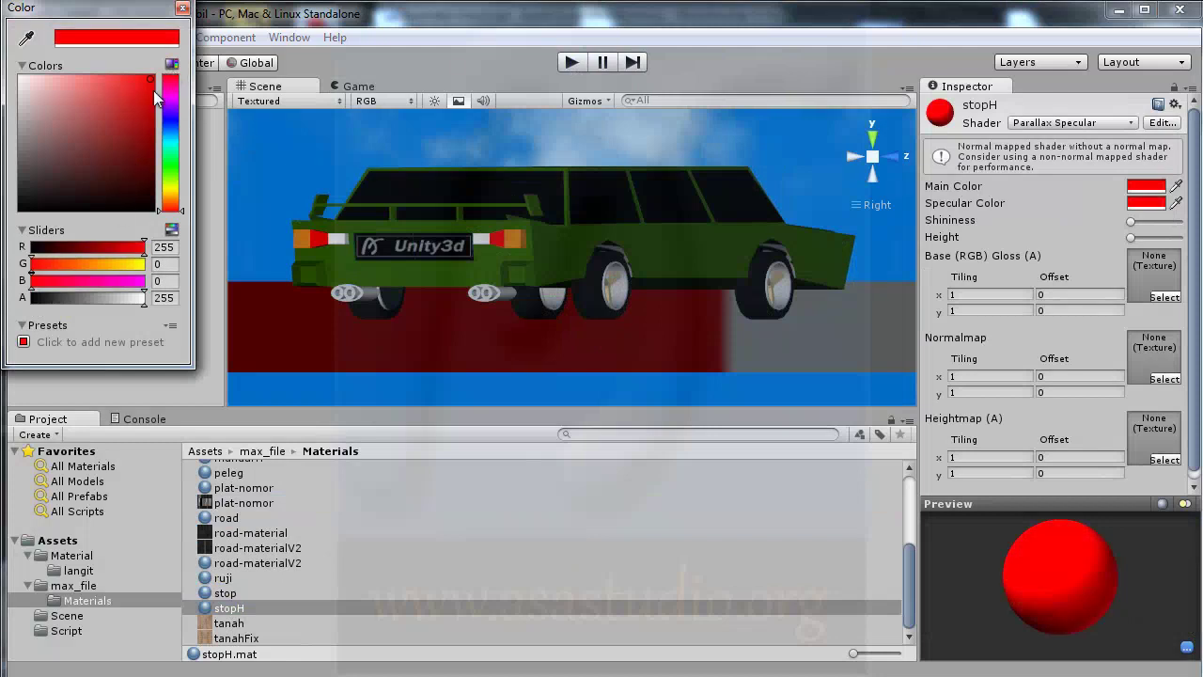
left_click(182, 9)
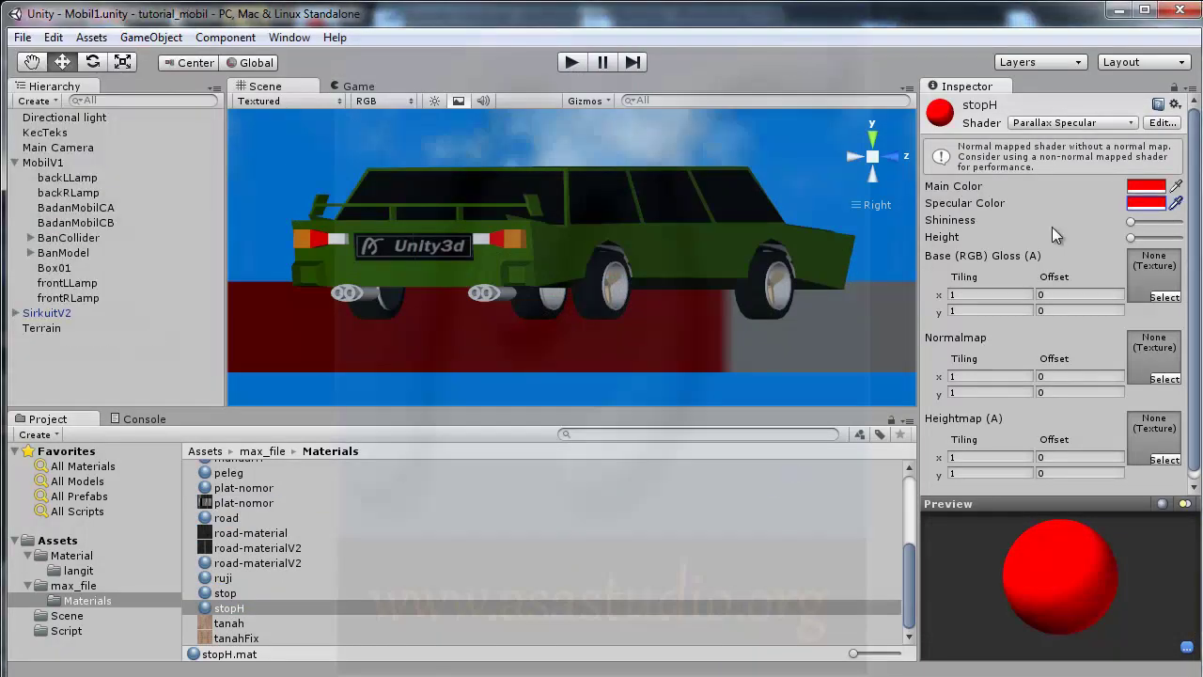
left_click(225, 595)
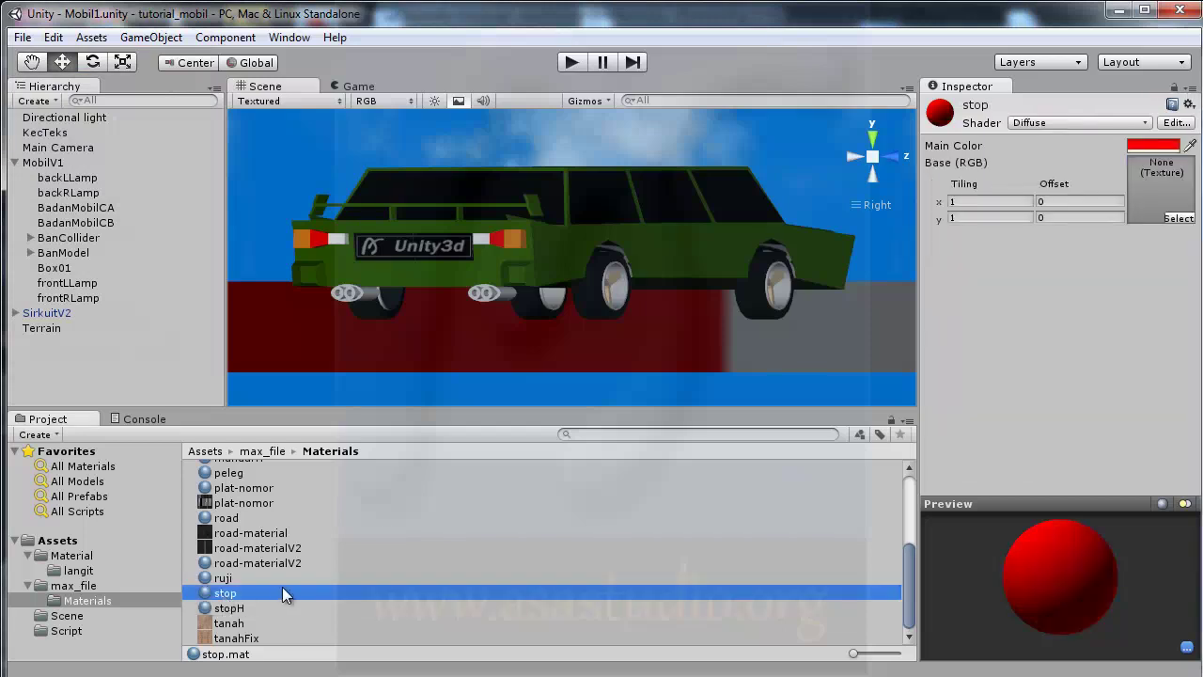
left_click(237, 610)
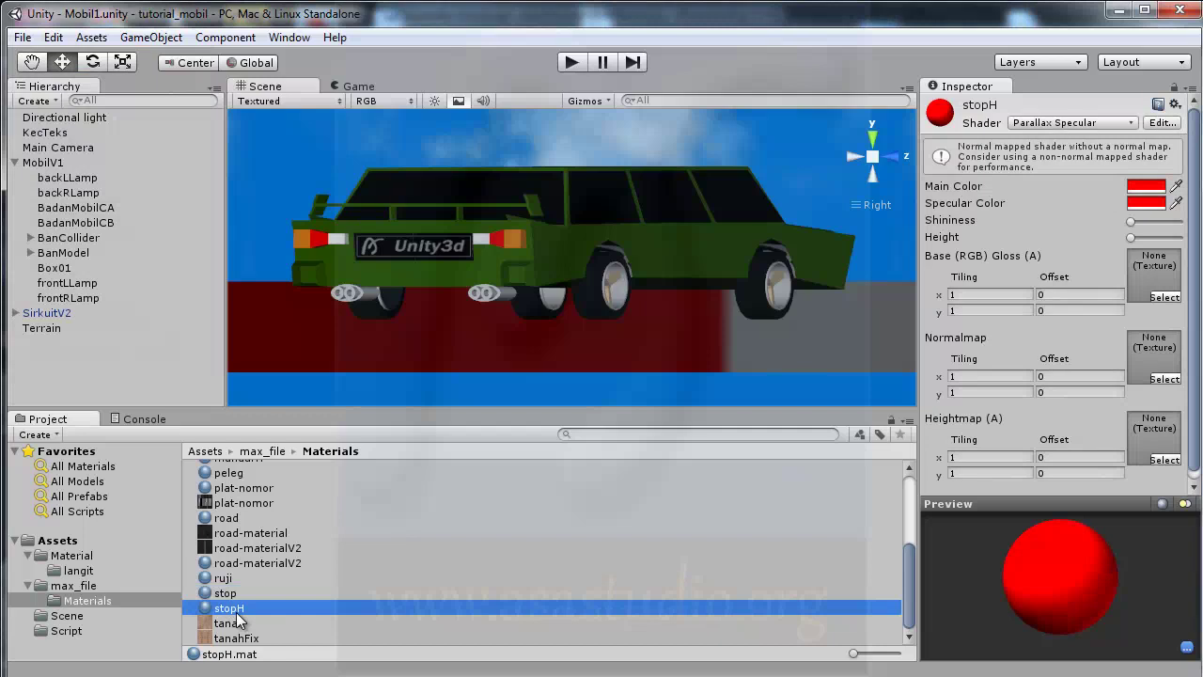
left_click(572, 62)
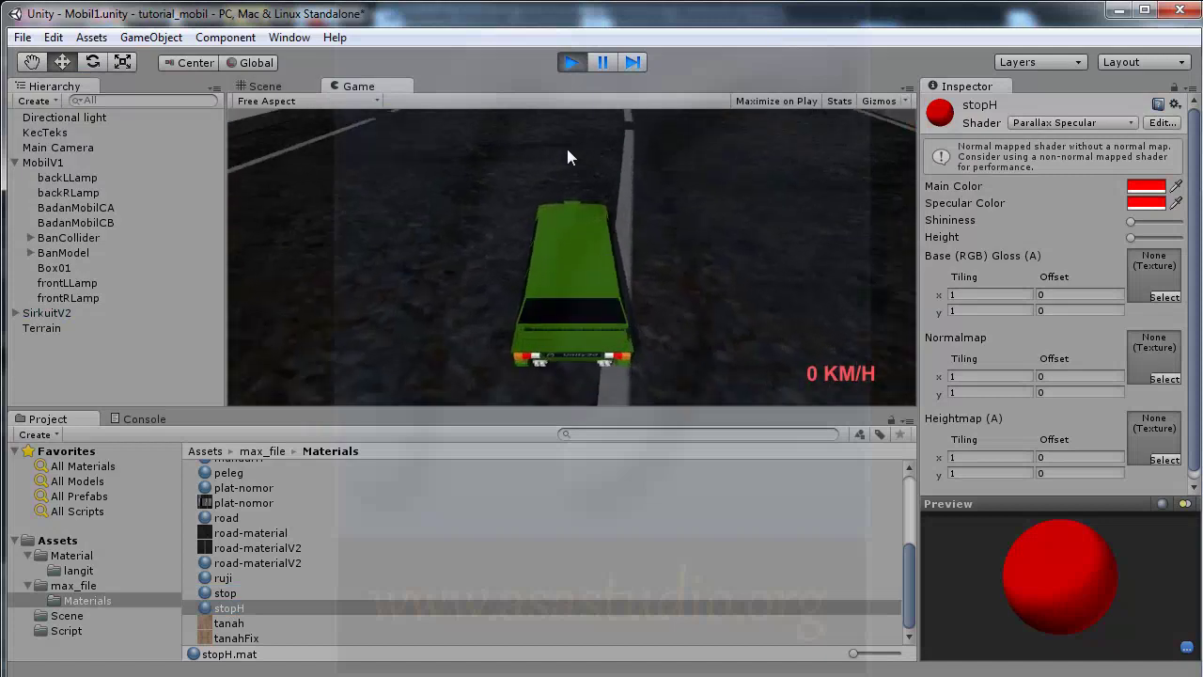
Step: Drive the car forward to about 21 KM/H, then stop play mode
key("Up")
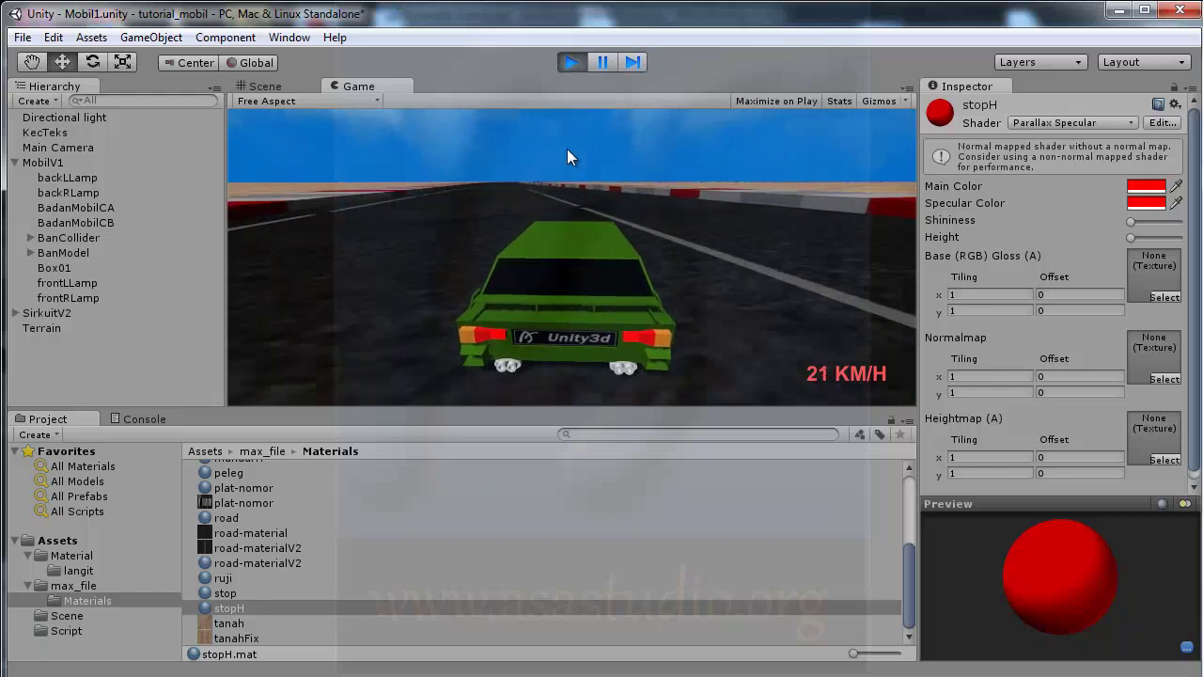
left_click(569, 63)
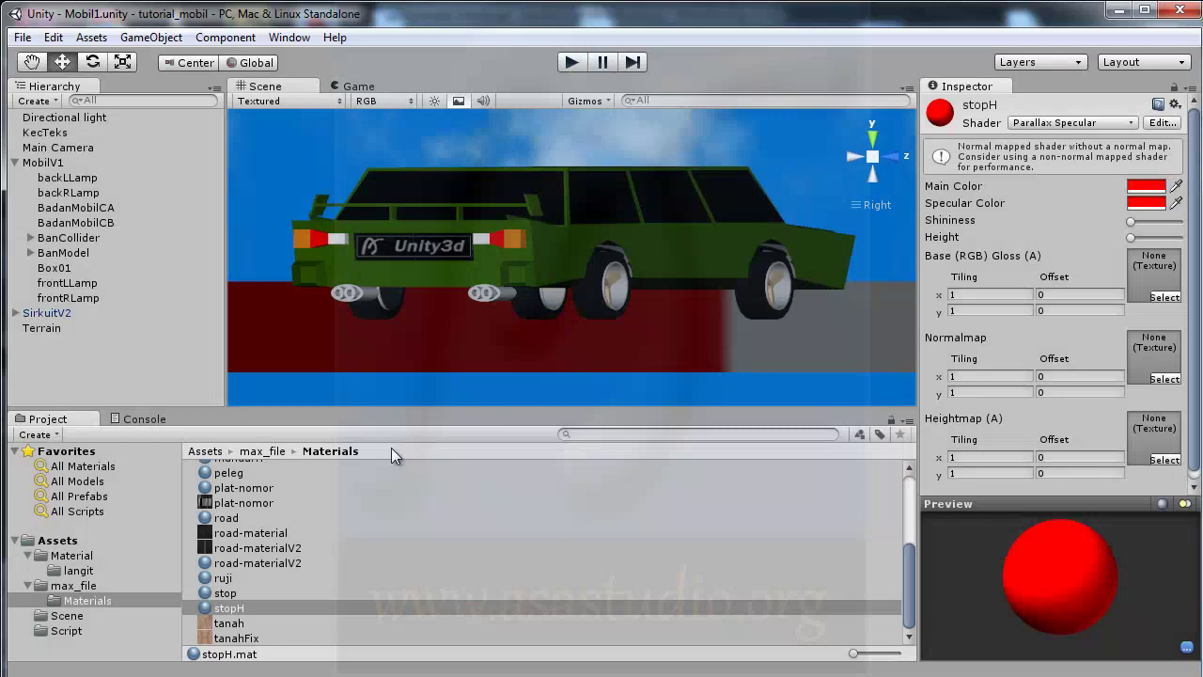